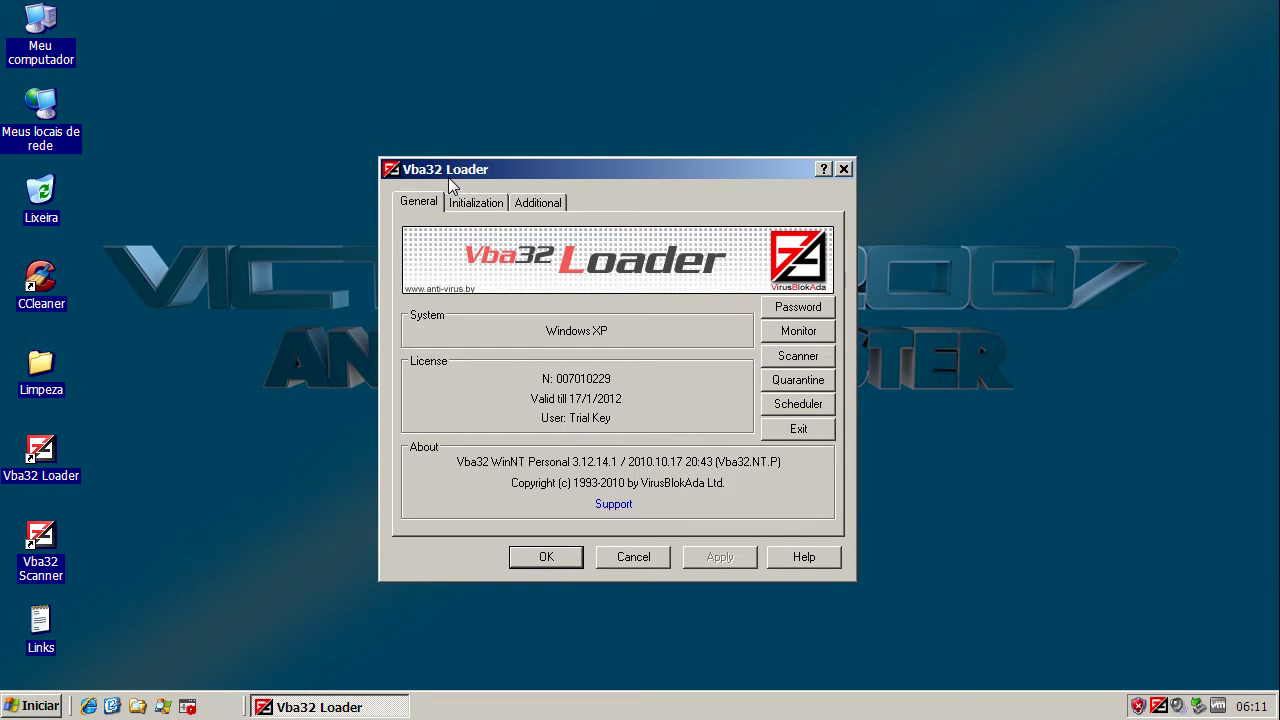
# Step: Review the General, Initialization and Additional settings of Vba32 Loader
pyautogui.click(478, 203)
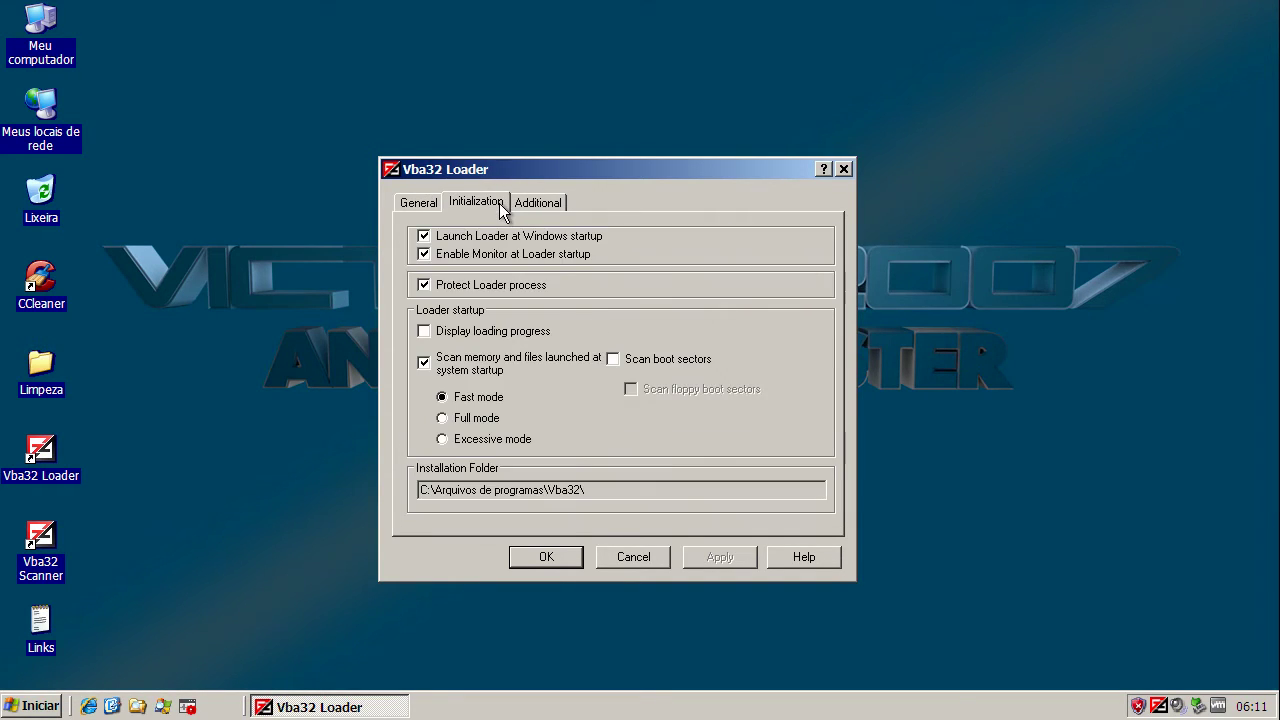
pyautogui.click(549, 203)
pyautogui.click(430, 208)
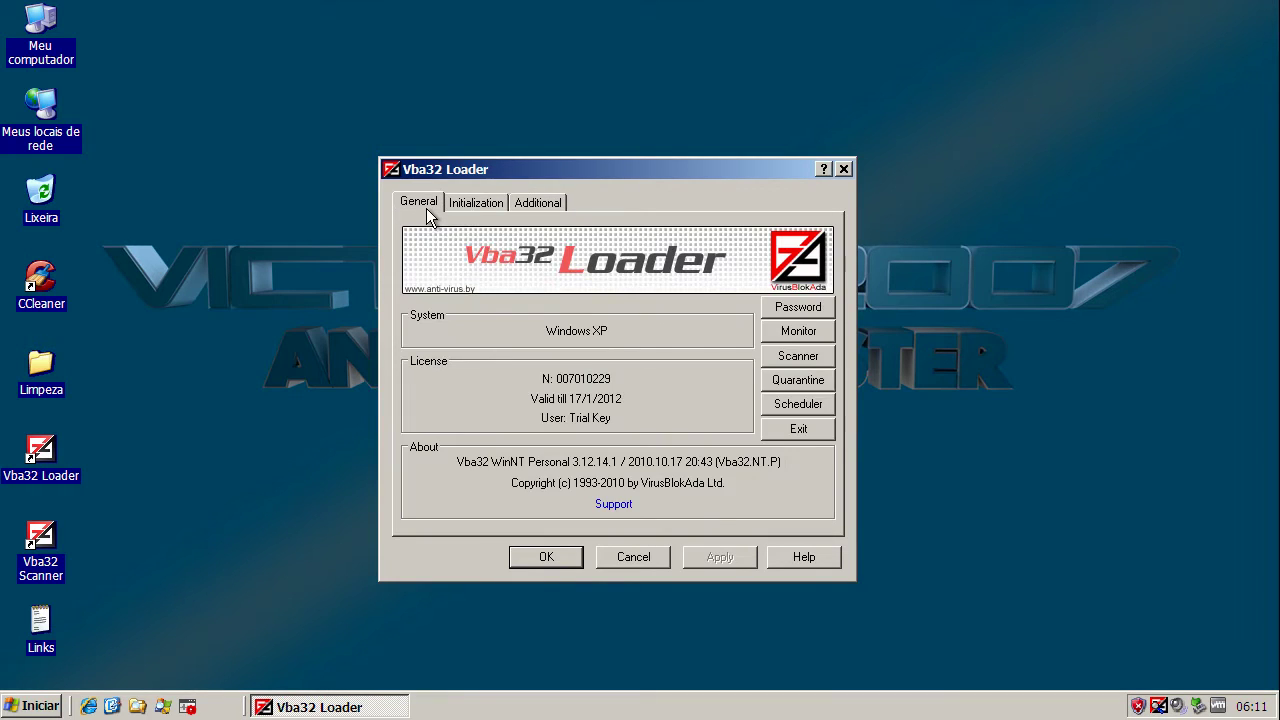
pyautogui.click(485, 203)
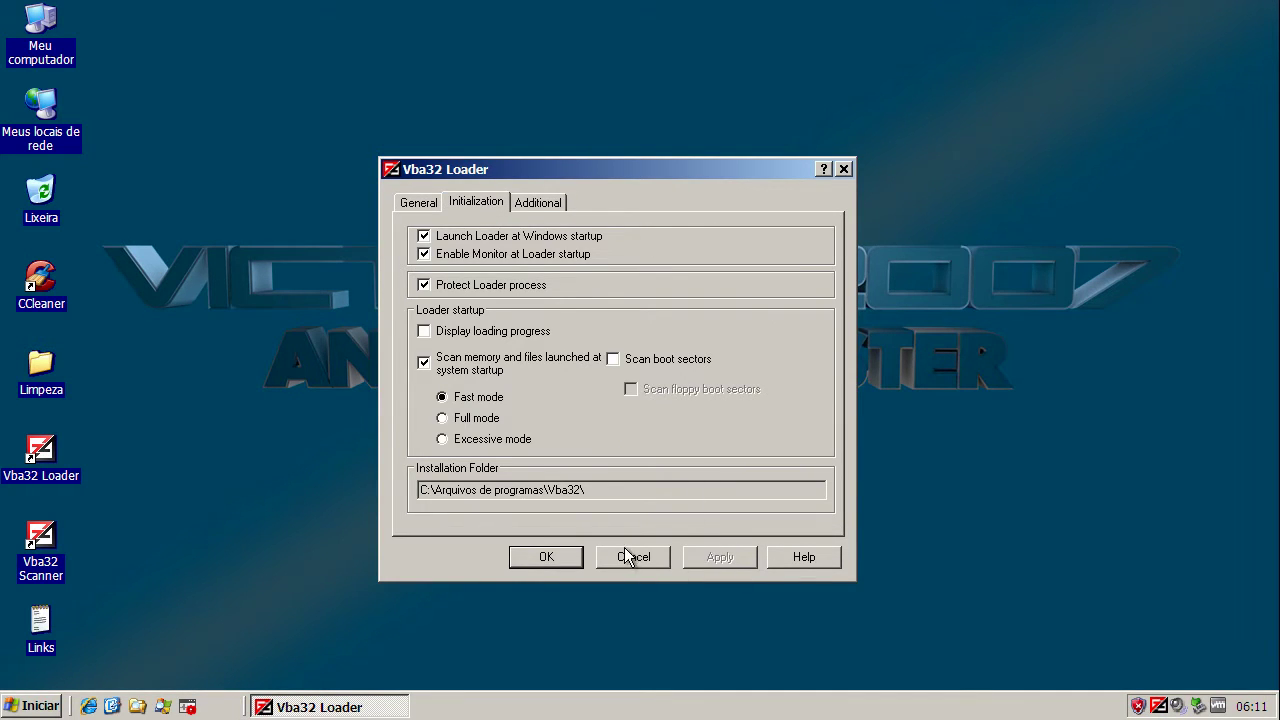
pyautogui.click(545, 203)
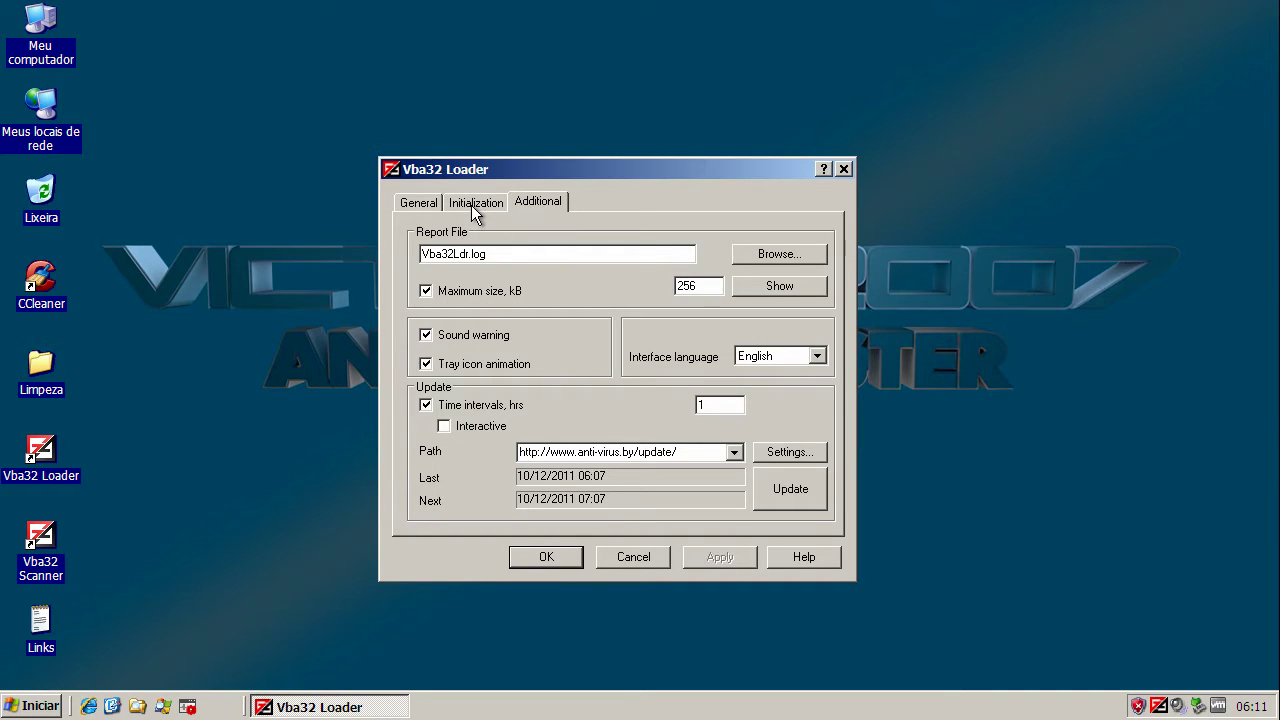
pyautogui.click(471, 204)
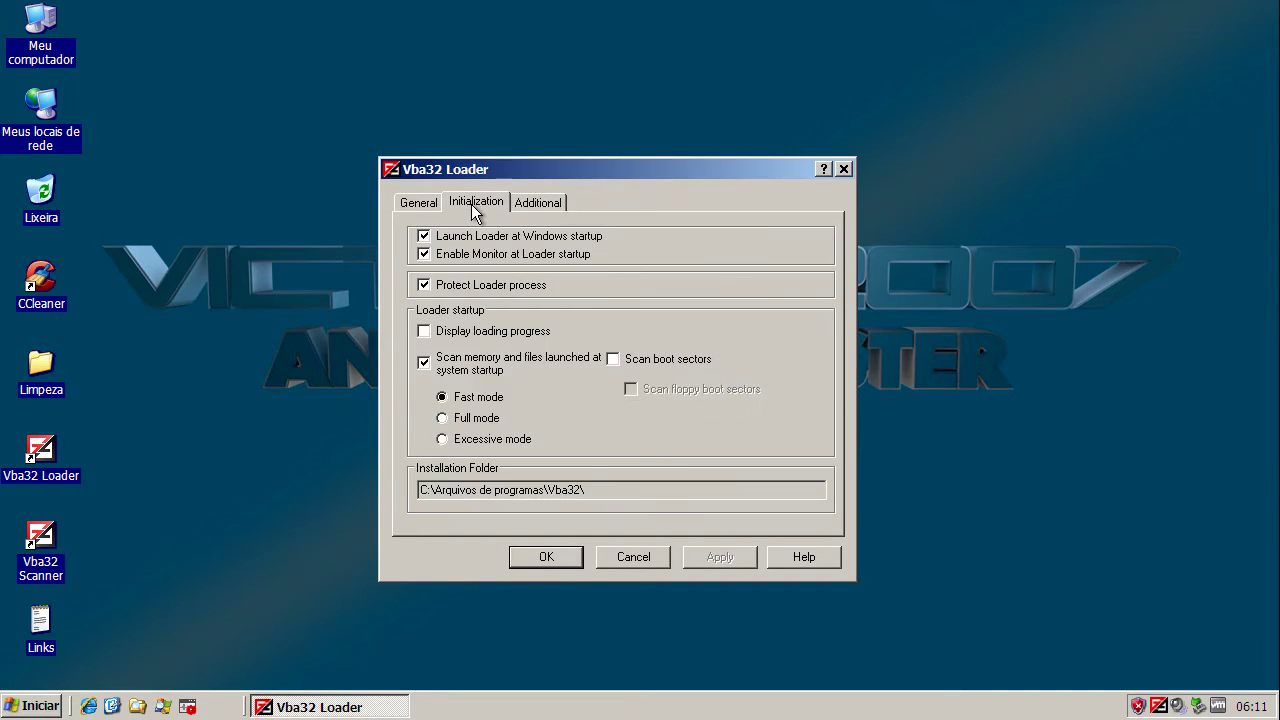
pyautogui.click(415, 204)
pyautogui.click(540, 207)
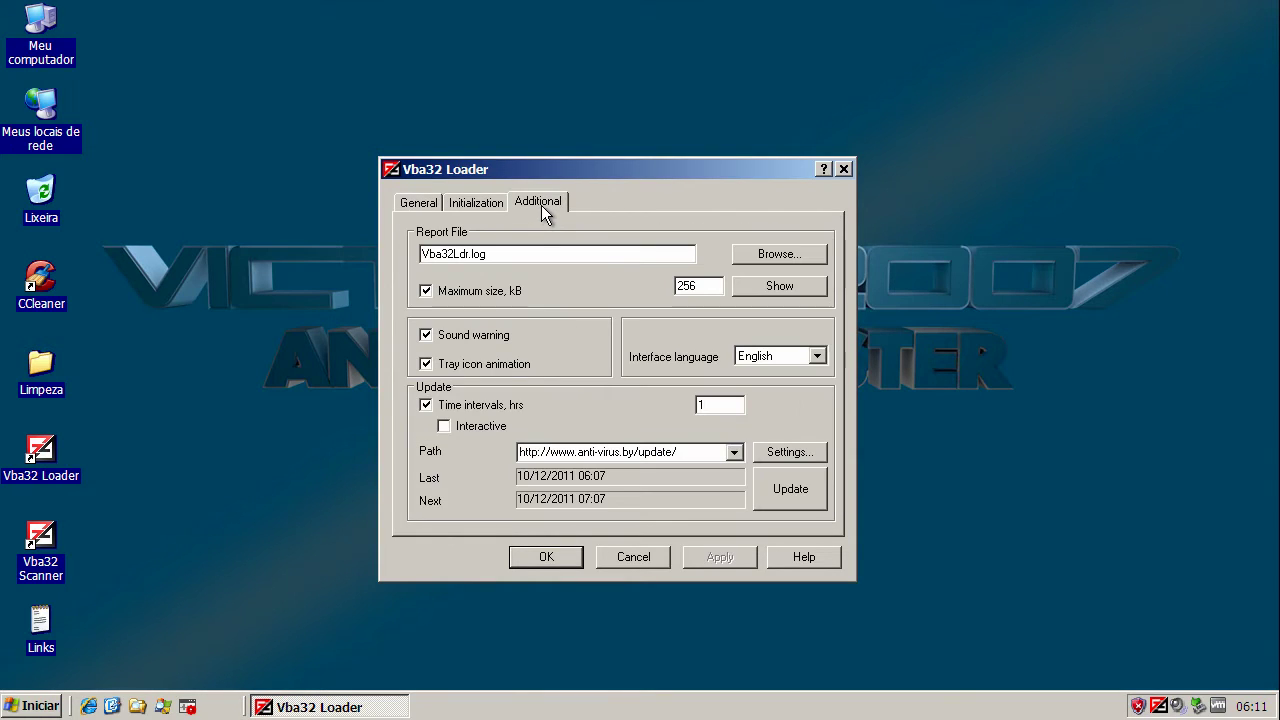
pyautogui.click(474, 205)
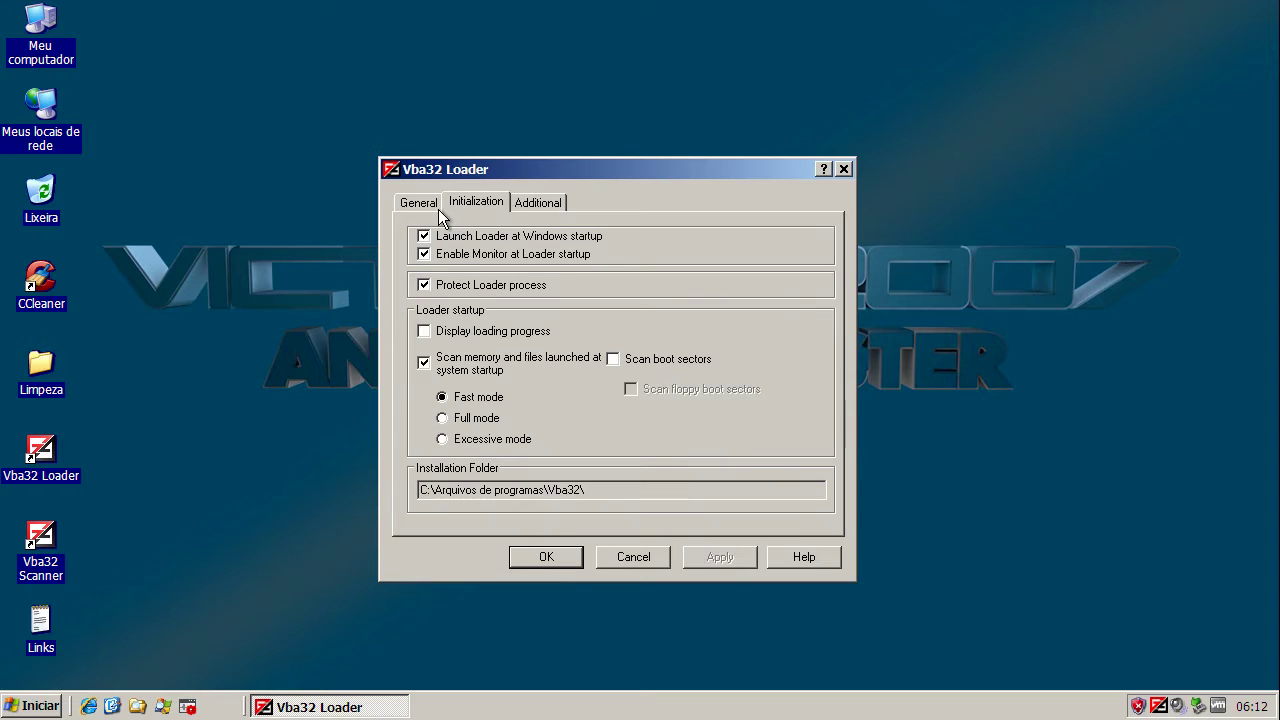
pyautogui.click(428, 205)
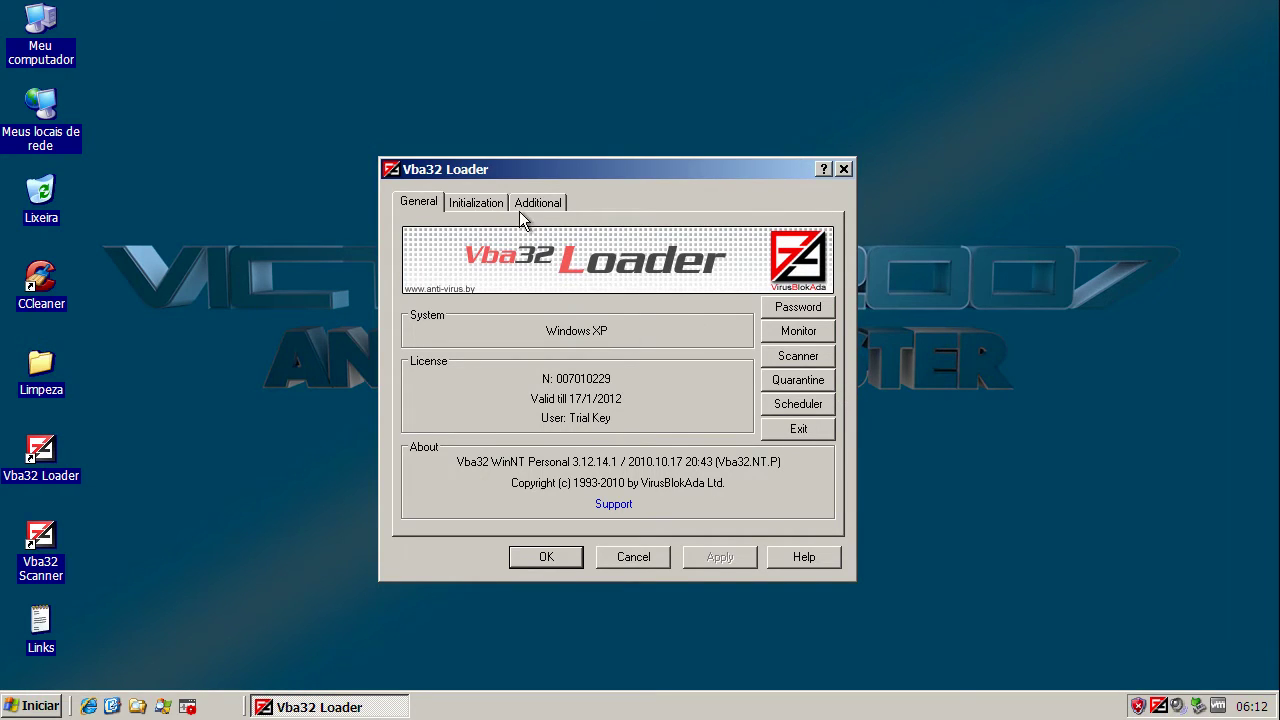
pyautogui.click(486, 202)
# Step: Run the Vba32 update from the Additional settings and reboot the computer to complete it
pyautogui.click(562, 201)
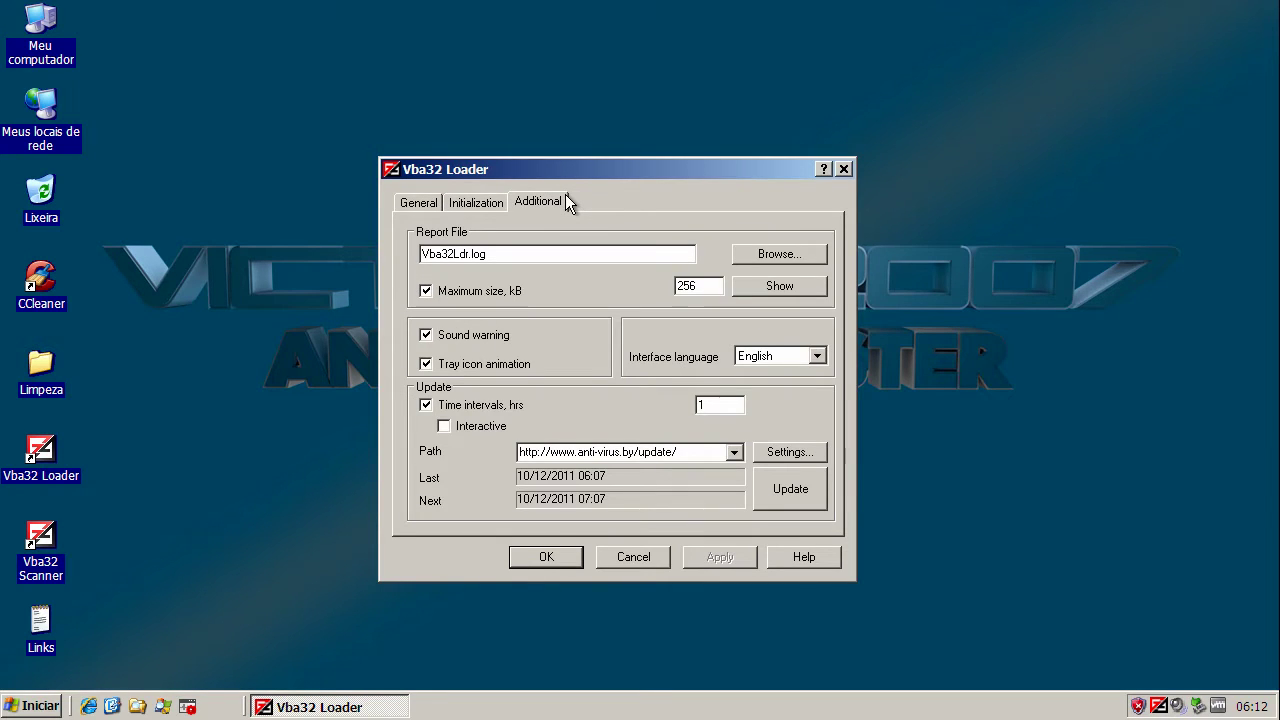
pyautogui.click(805, 485)
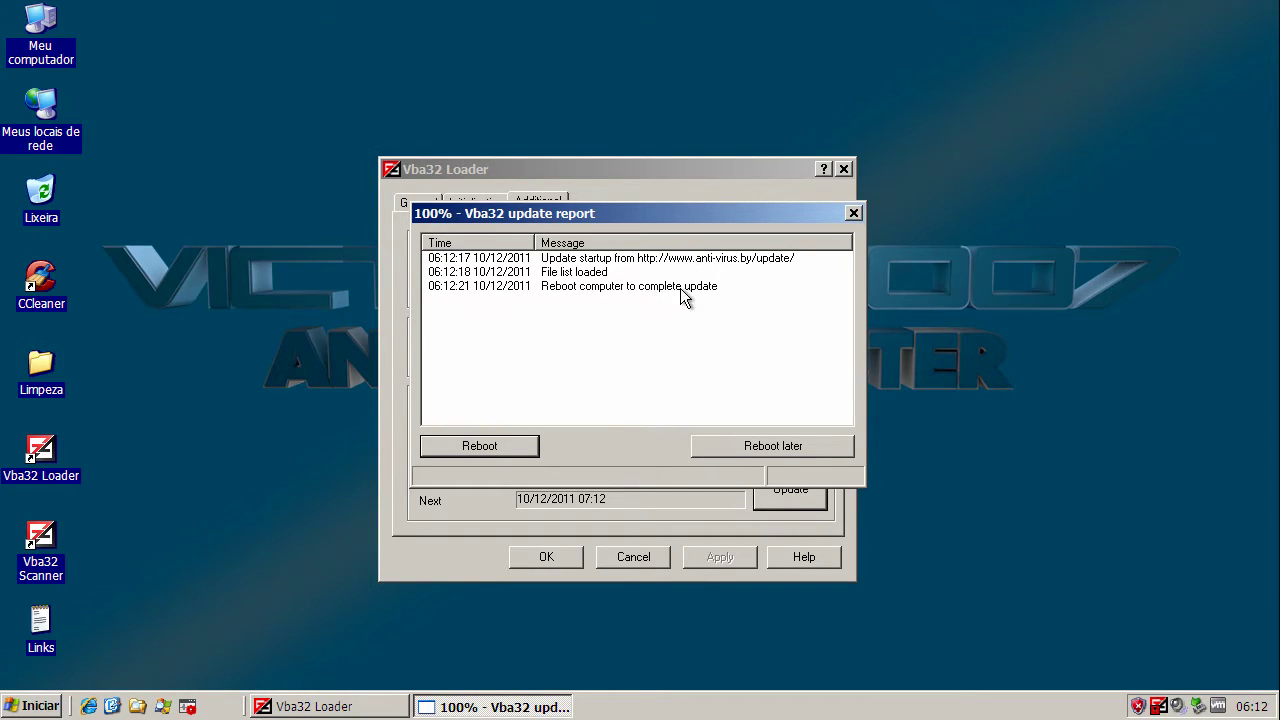
pyautogui.click(482, 447)
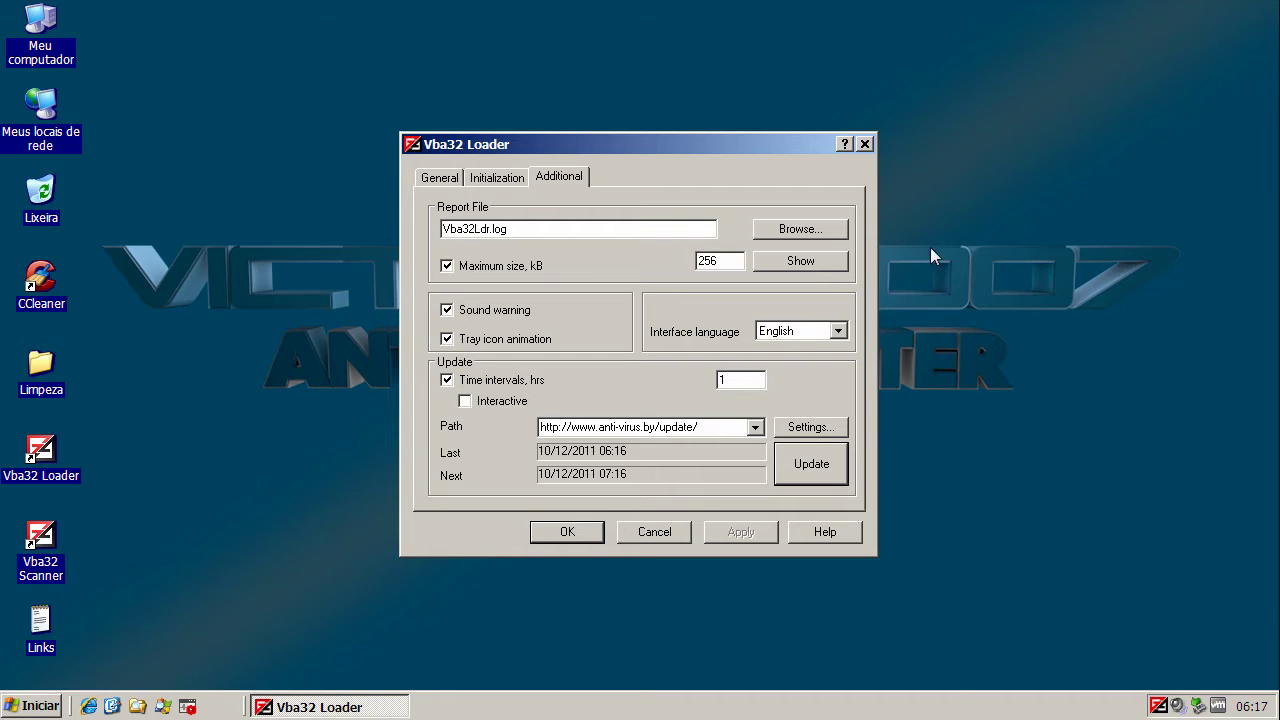
# Step: Run the Vba32 update again, close its report and leave the Loader settings without changes
pyautogui.click(817, 474)
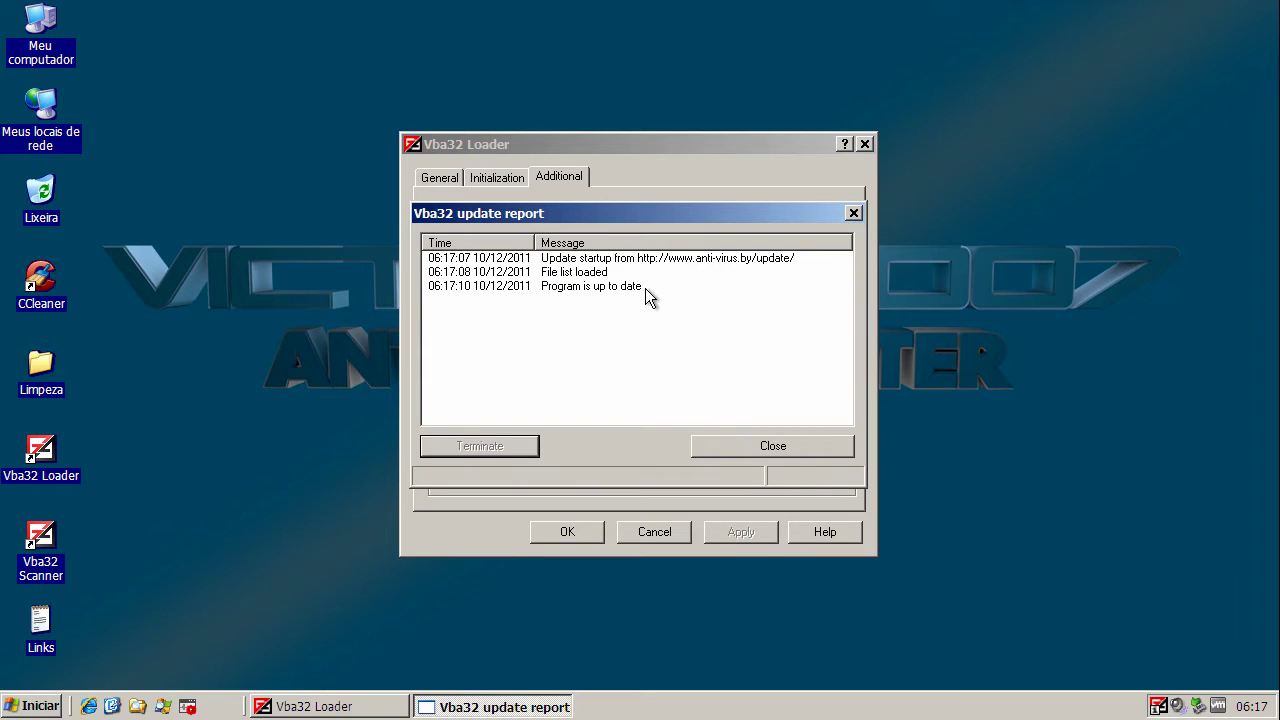
pyautogui.click(789, 445)
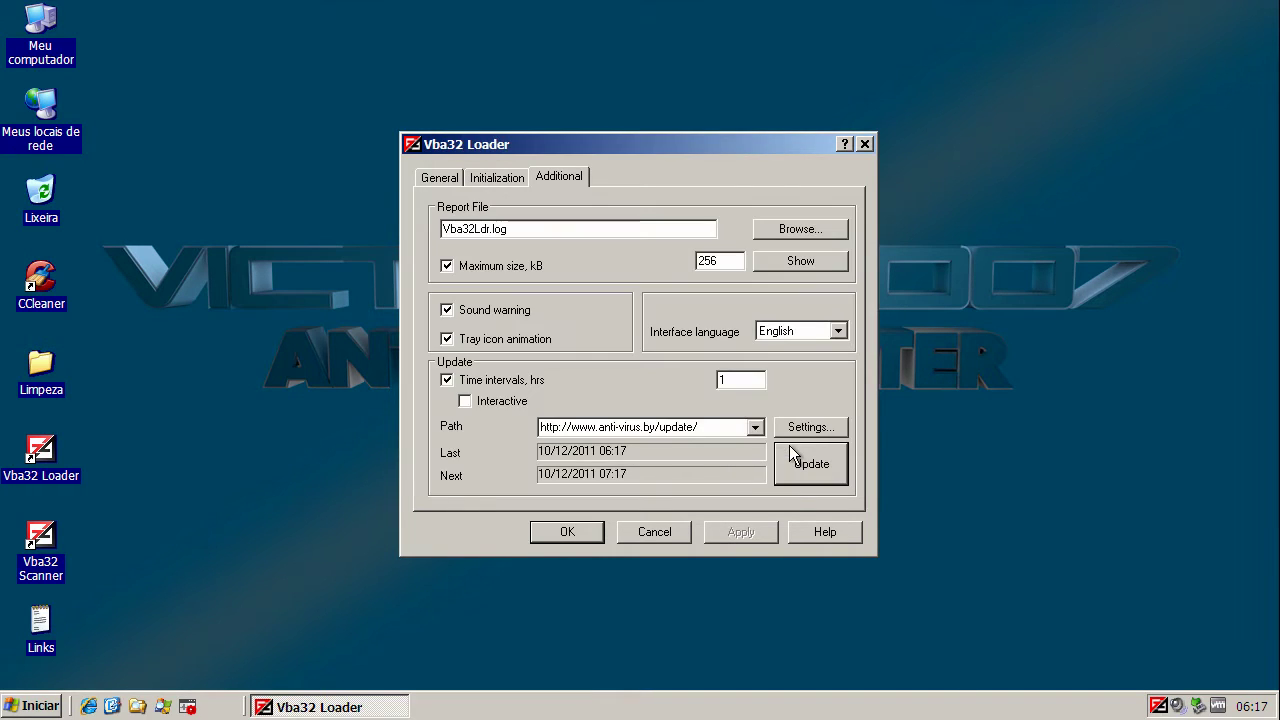
pyautogui.click(668, 531)
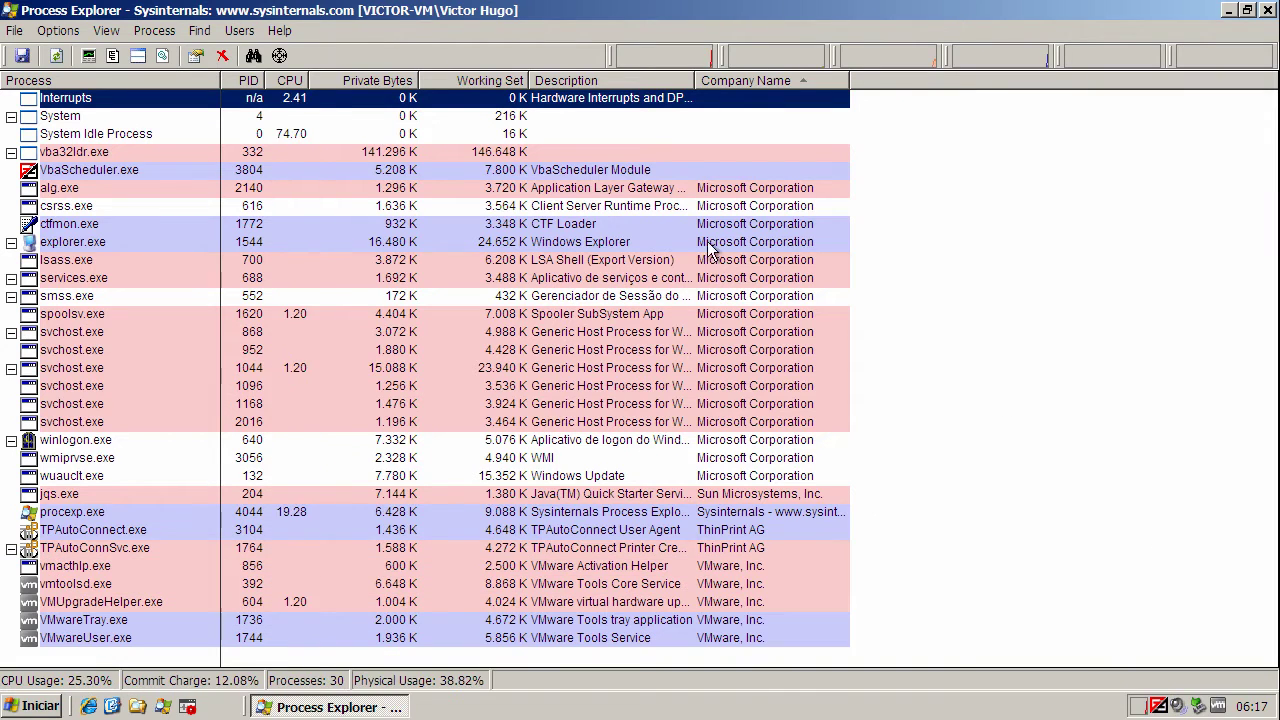
# Step: Examine the memory use of vba32ldr.exe and VbaScheduler.exe in Process Explorer, and close the program
pyautogui.click(105, 153)
pyautogui.click(106, 171)
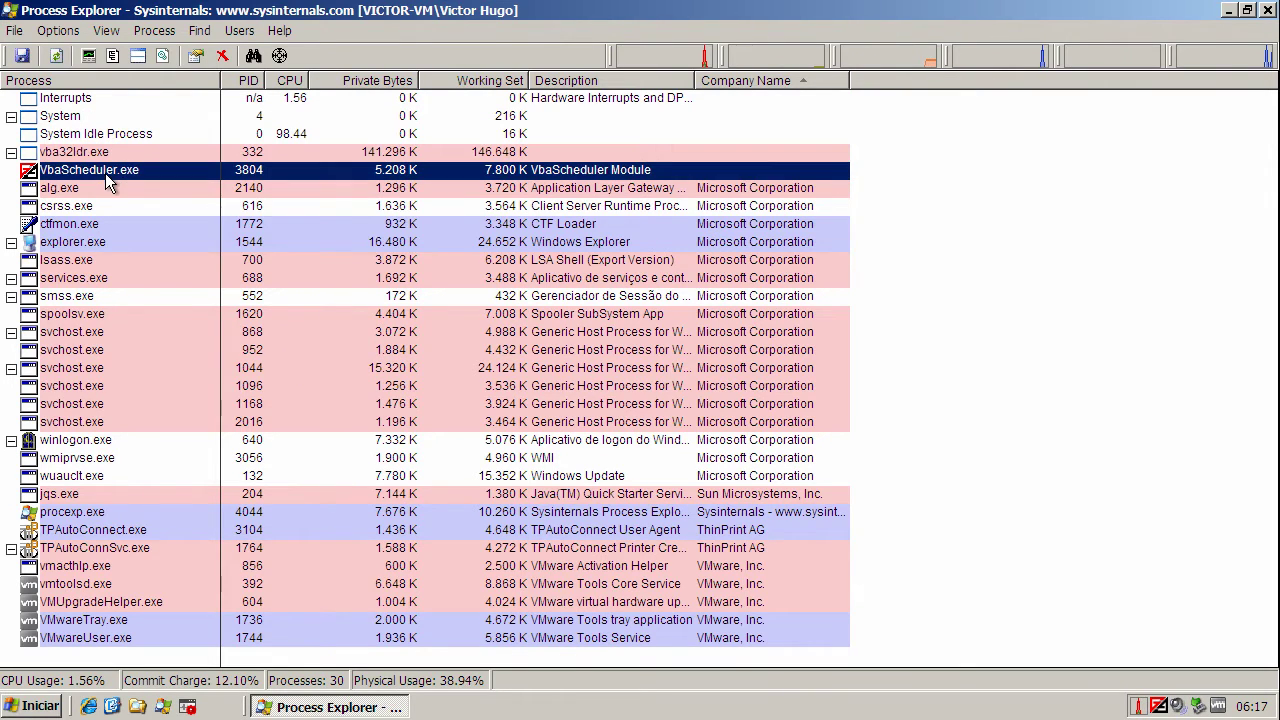
pyautogui.click(115, 155)
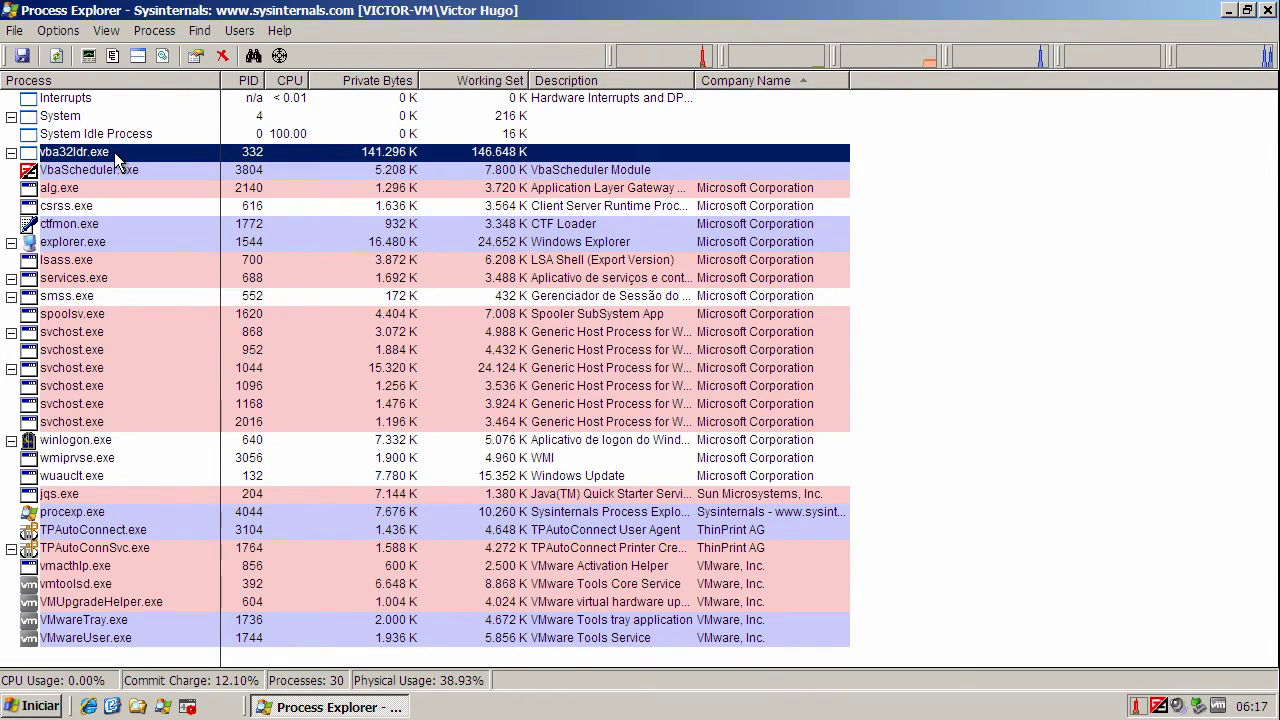
pyautogui.click(536, 173)
pyautogui.click(537, 154)
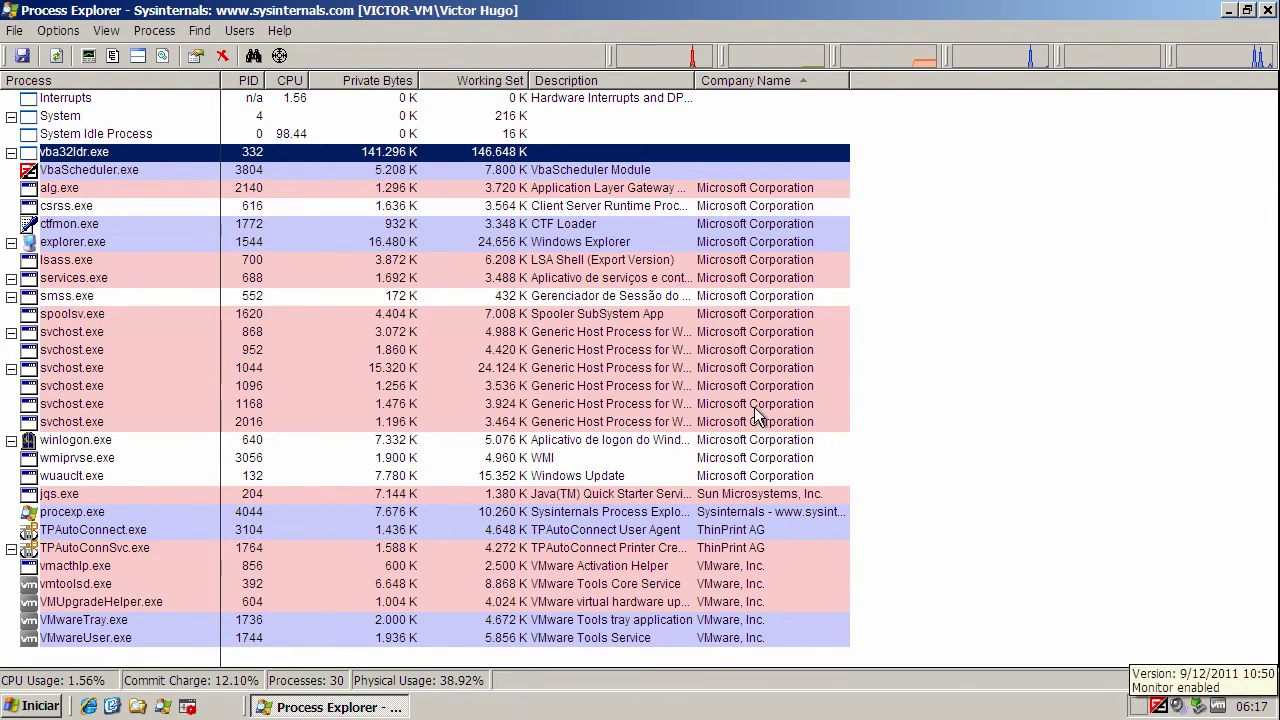
pyautogui.click(526, 170)
pyautogui.click(520, 156)
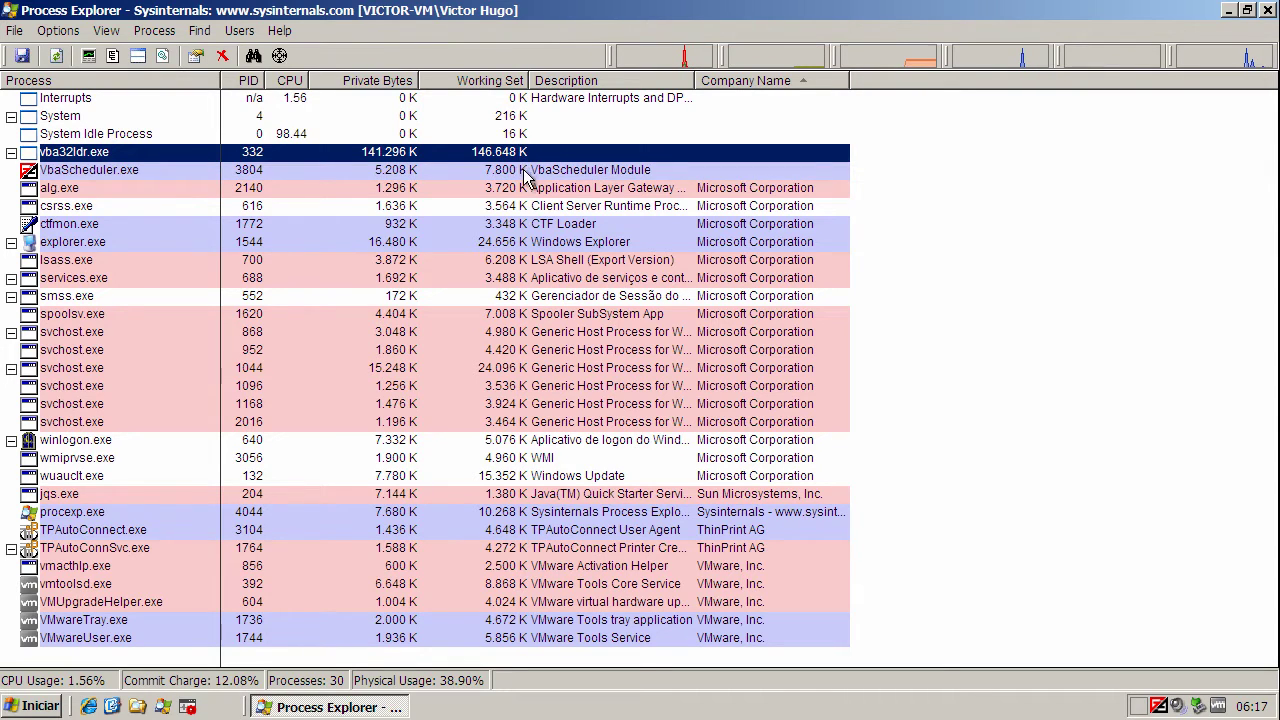
pyautogui.click(524, 172)
pyautogui.click(526, 158)
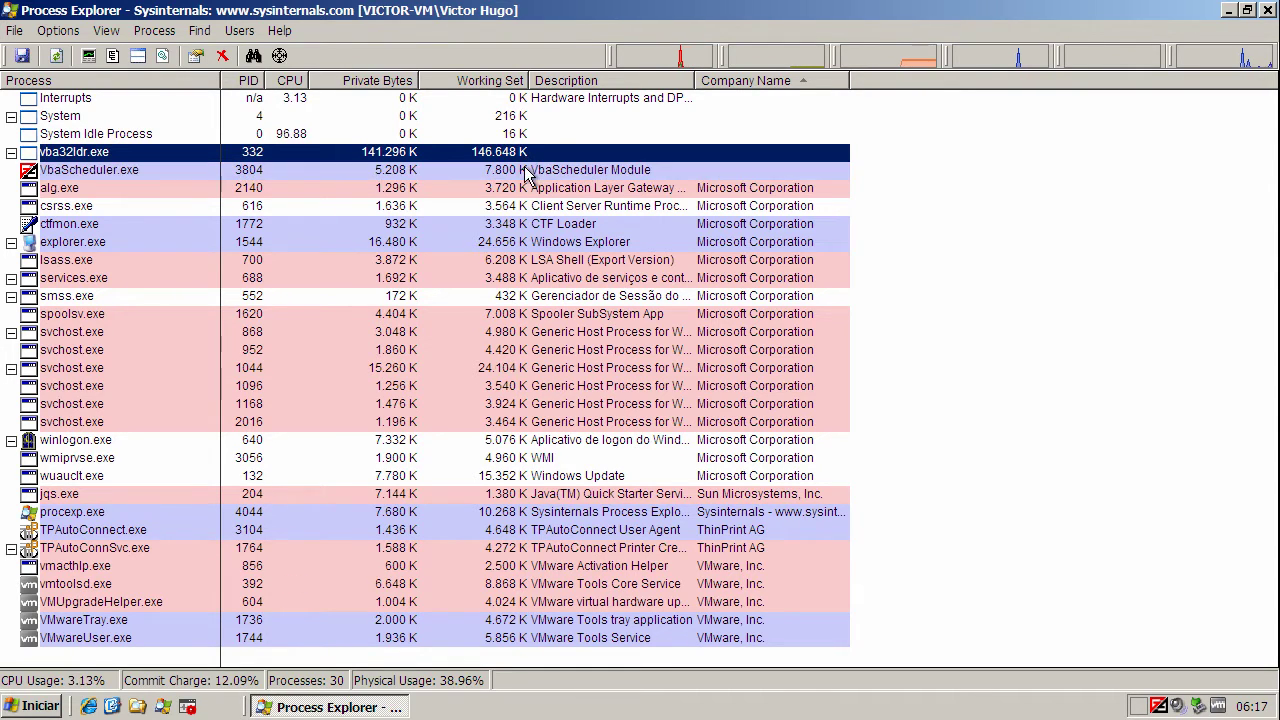
pyautogui.click(527, 172)
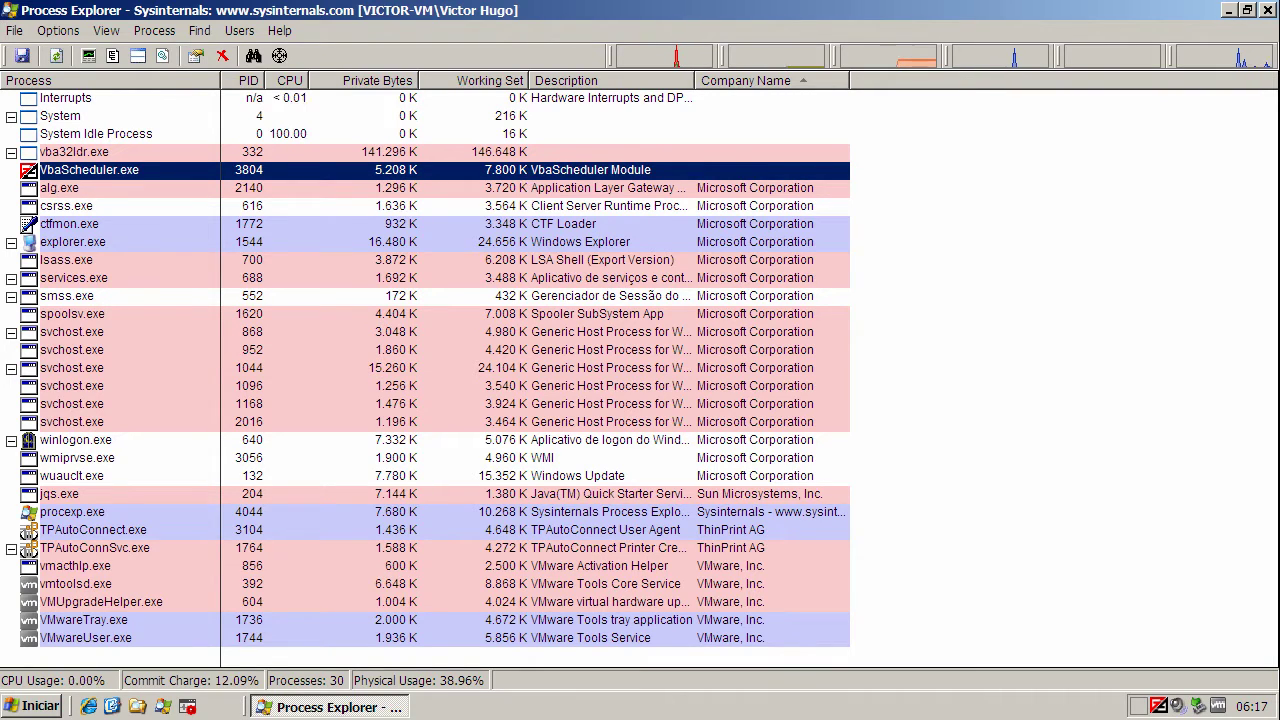
pyautogui.click(1266, 10)
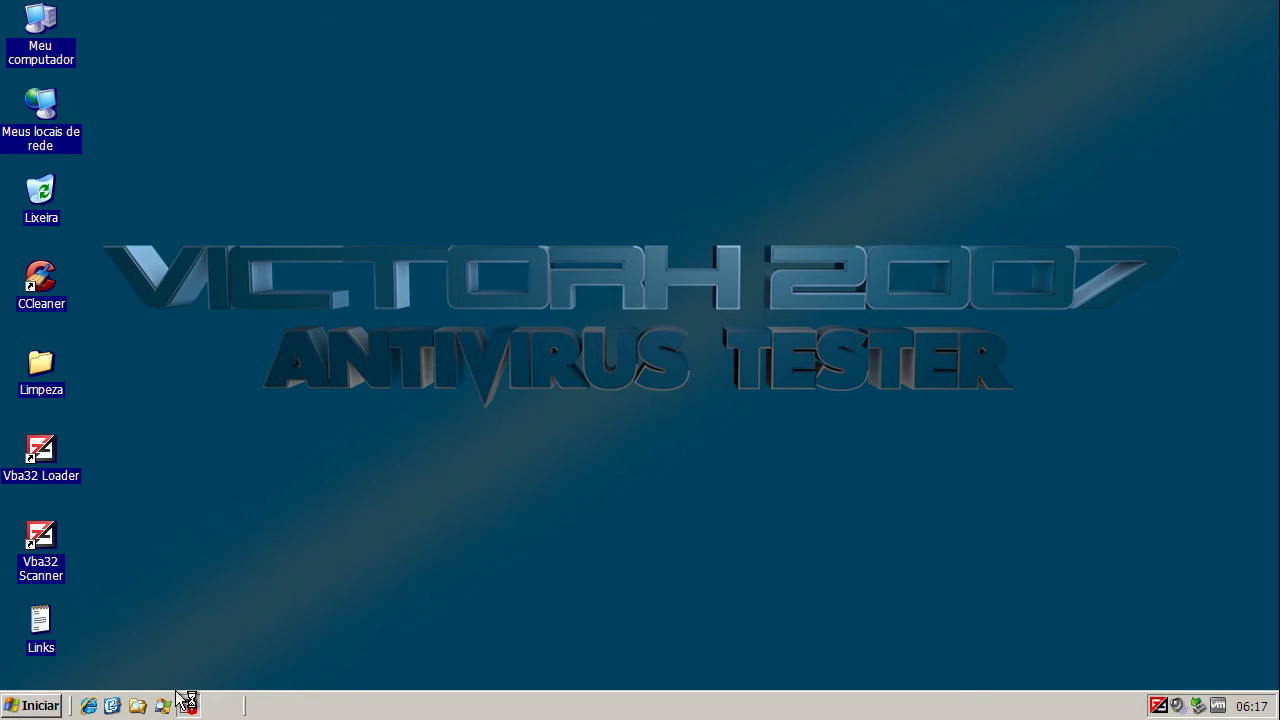
# Step: Copy the first malware link, ending in TGU1003.exe, from the Links text file on the desktop and minimize the file
pyautogui.doubleClick(42, 622)
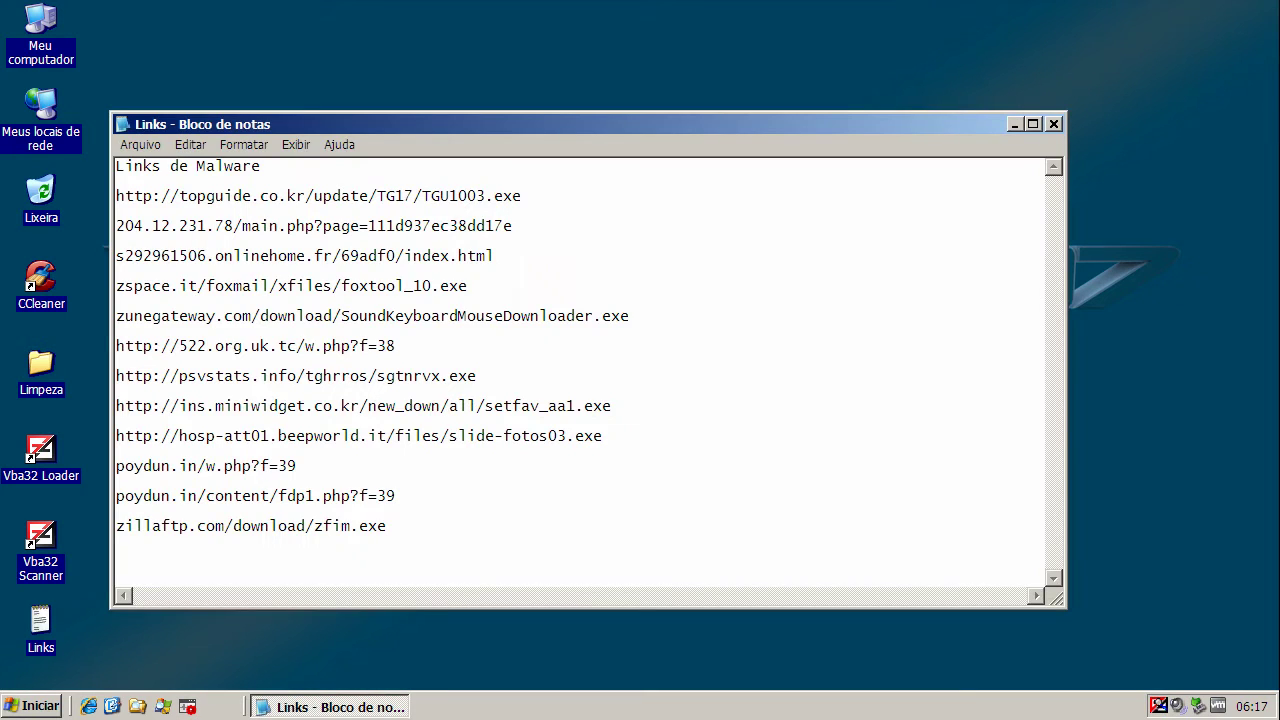
pyautogui.doubleClick(280, 195)
pyautogui.rightClick(280, 195)
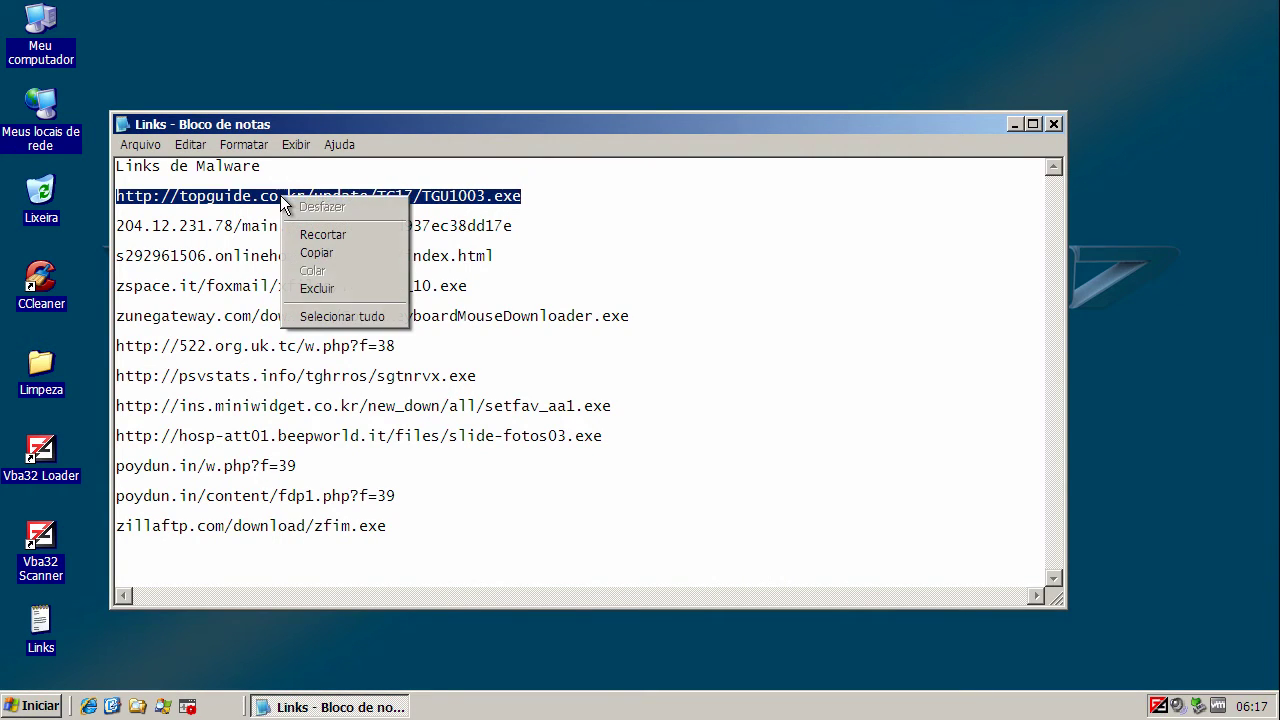
pyautogui.click(326, 253)
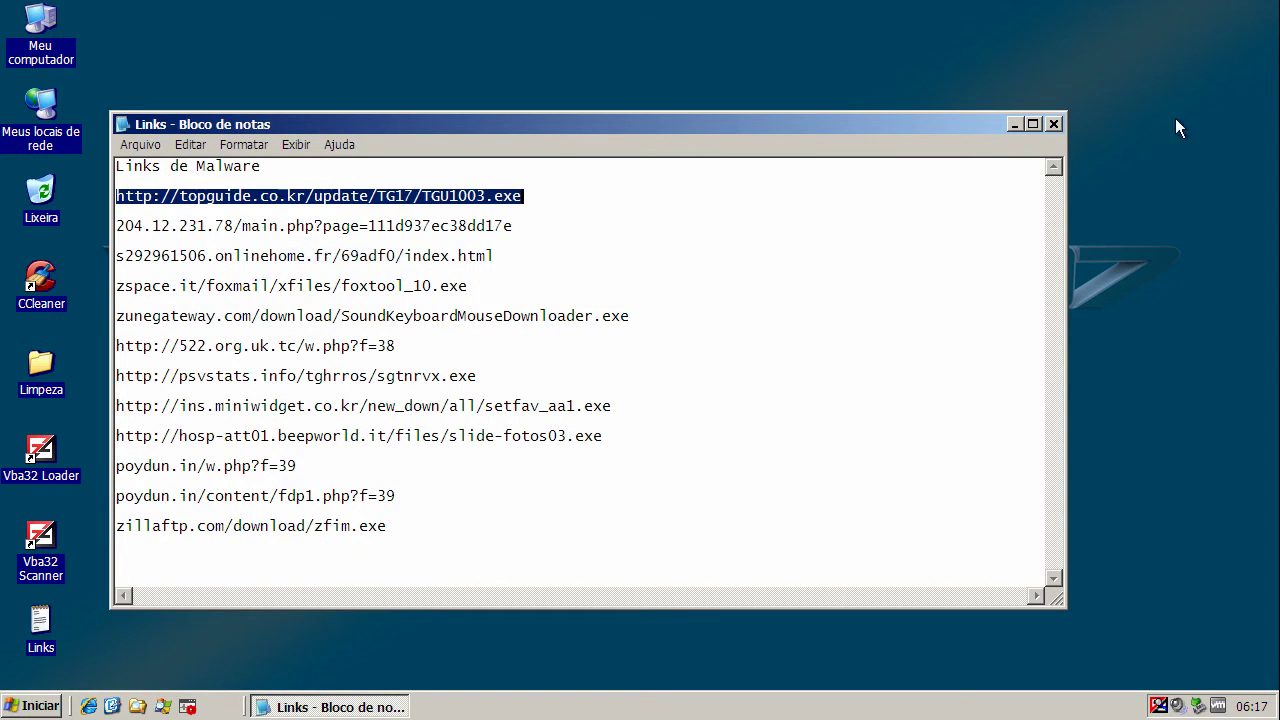
pyautogui.click(1013, 123)
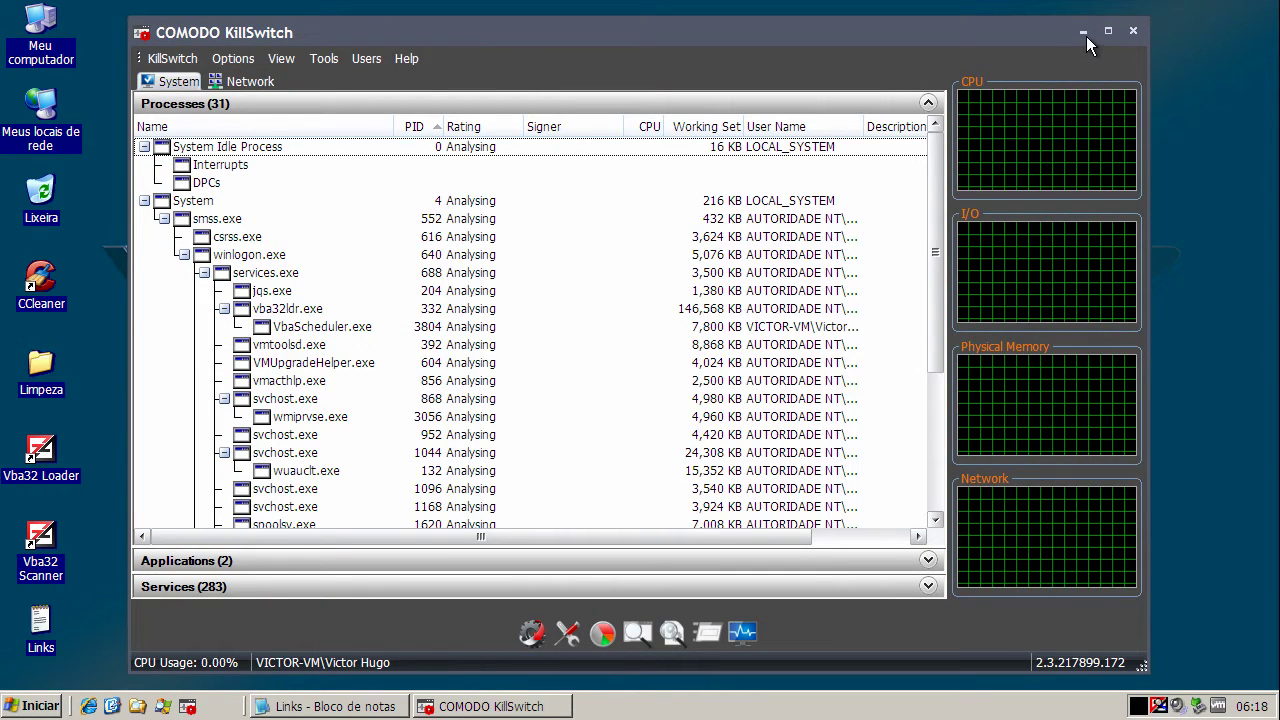
# Step: Hide the safe processes in COMODO KillSwitch and minimize its window
pyautogui.click(282, 60)
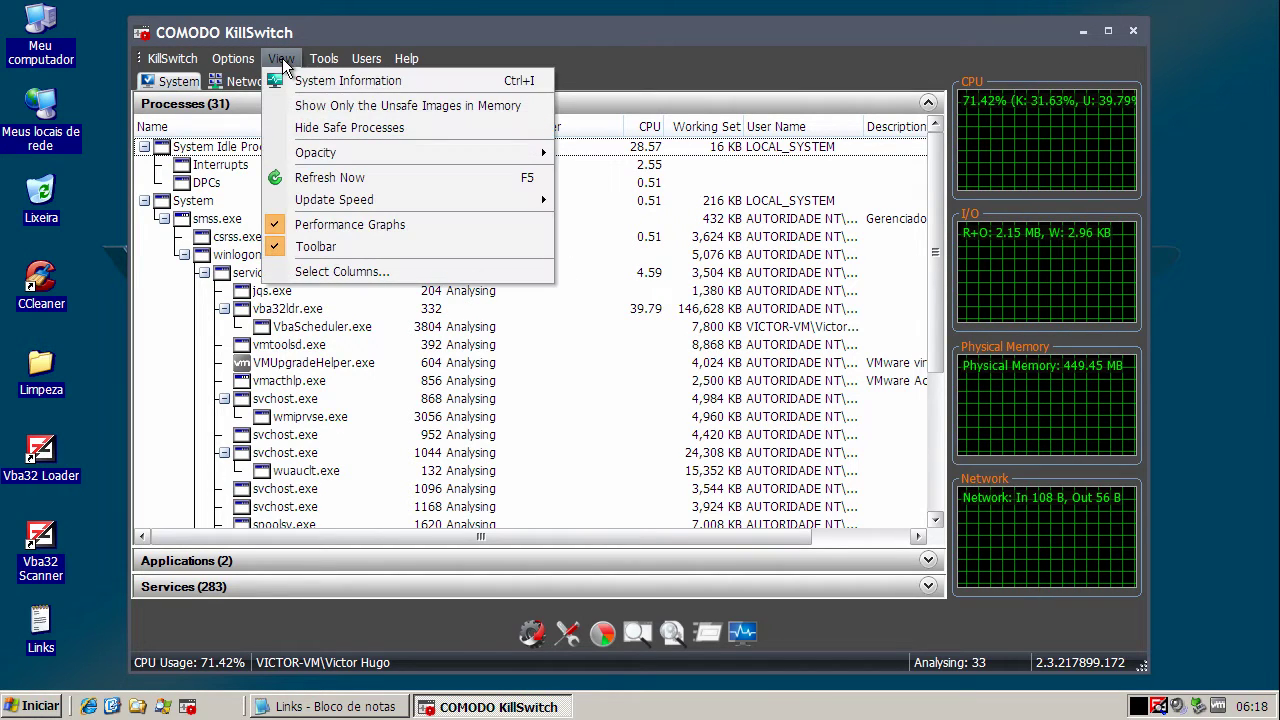
pyautogui.click(328, 127)
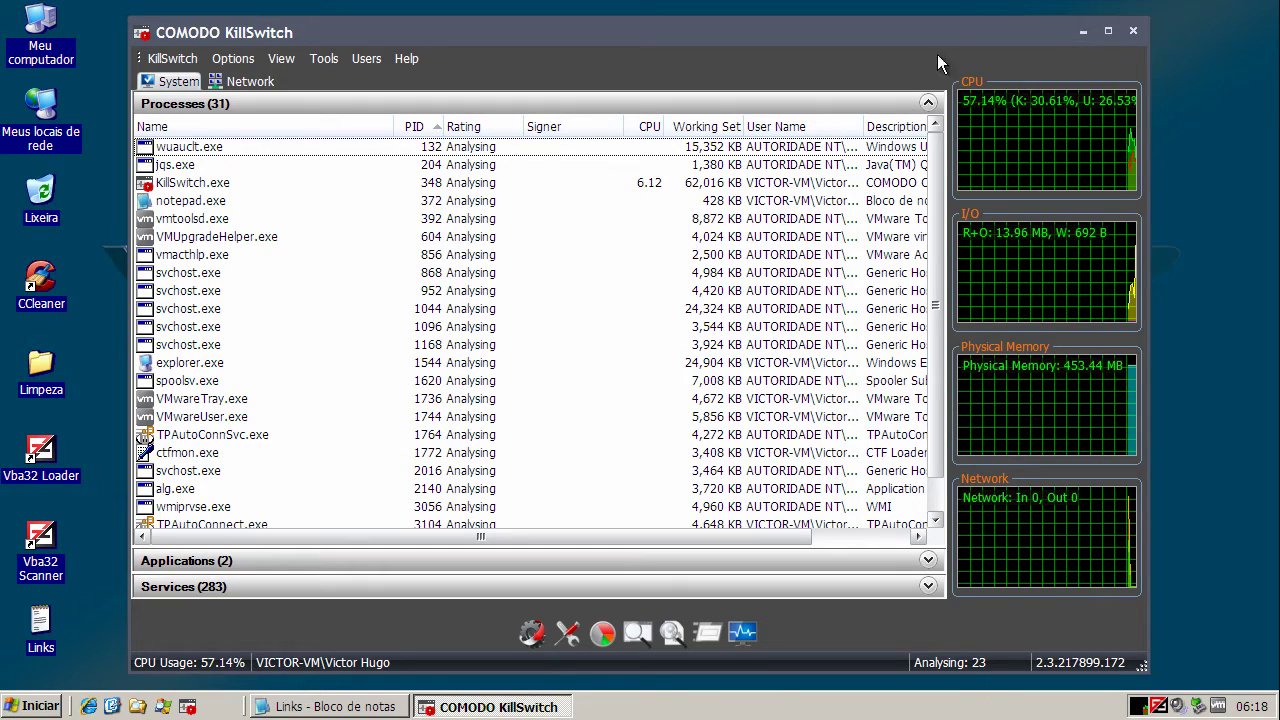
pyautogui.click(1083, 31)
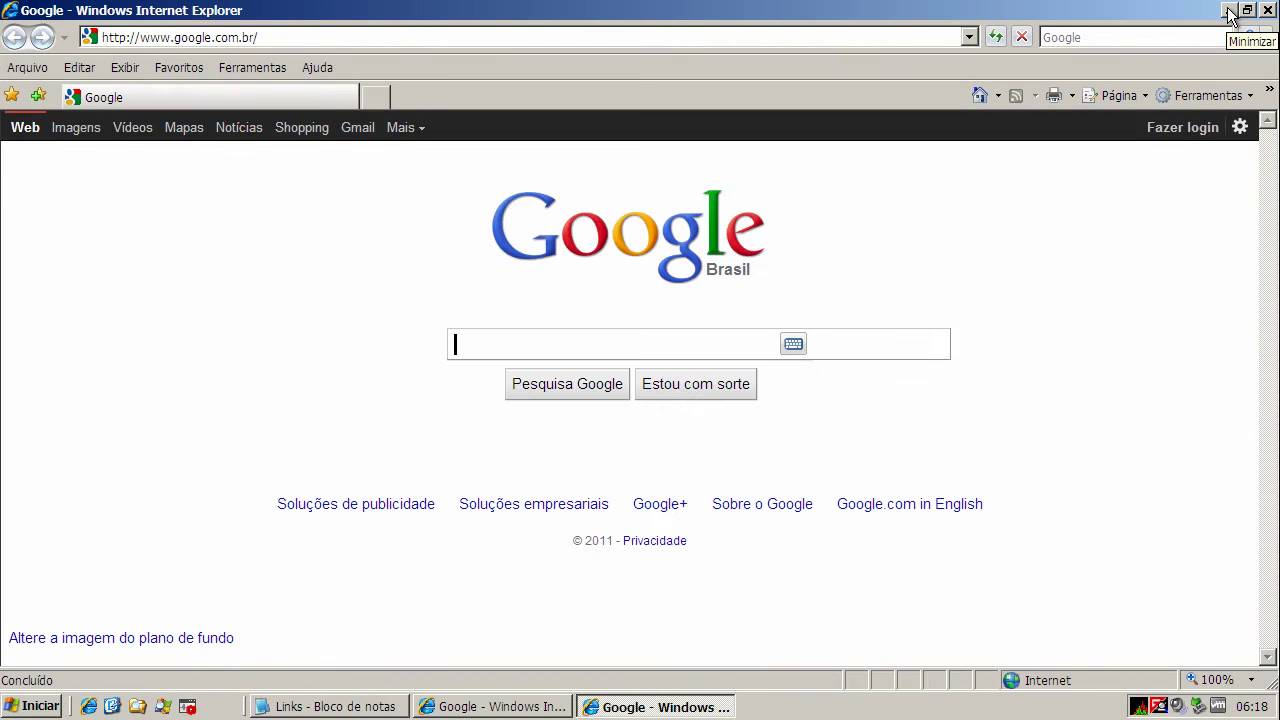
# Step: Load the copied link in Internet Explorer, run TGU1003.exe from it and dismiss the Vba32 Monitor alerts
pyautogui.click(377, 38)
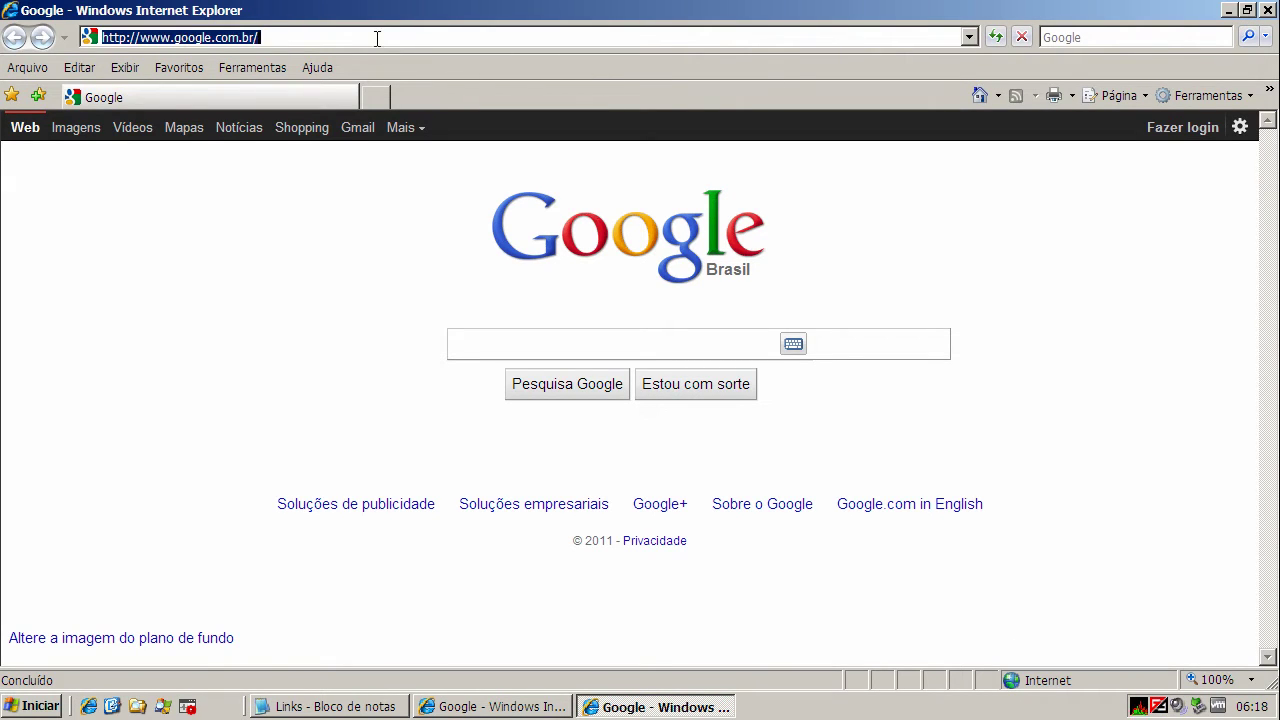
pyautogui.hotkey('ctrl', 'v')
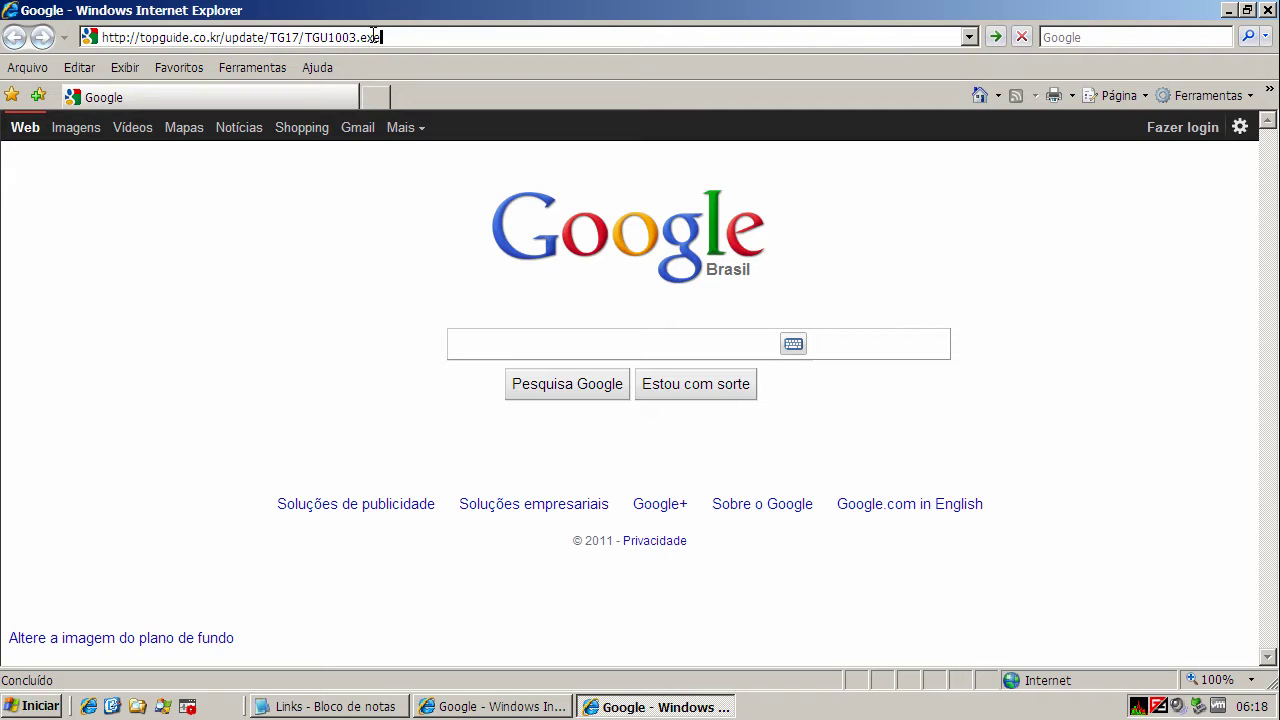
pyautogui.press('Return')
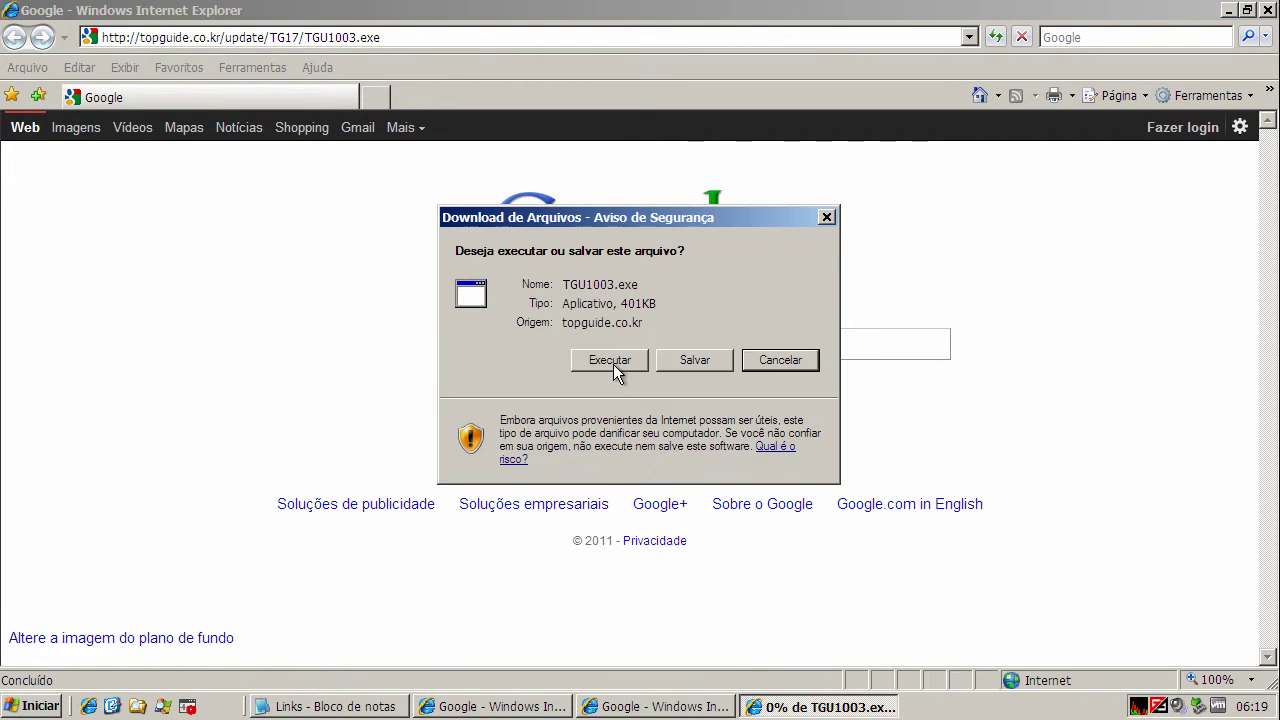
pyautogui.click(614, 367)
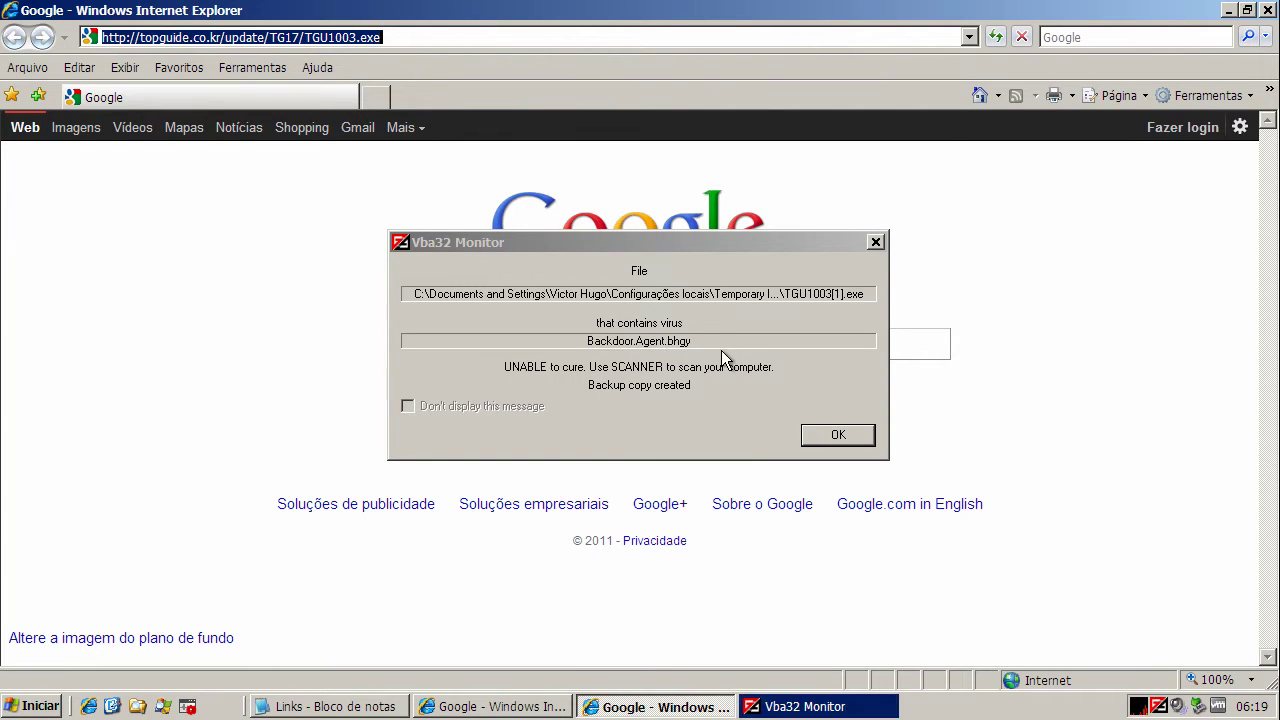
pyautogui.click(864, 437)
pyautogui.click(839, 436)
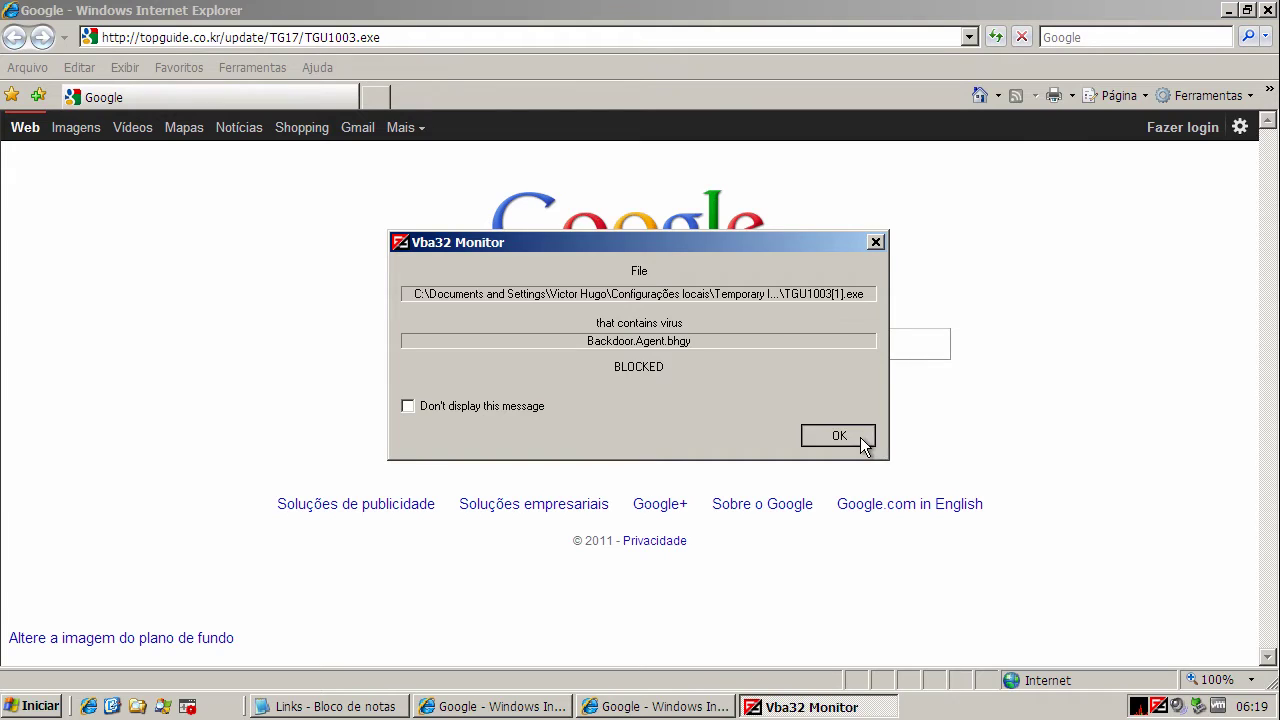
# Step: Copy the second malware link, starting with 204.12.231.78/main.php, from the Links text file and minimize the file
pyautogui.click(360, 700)
pyautogui.doubleClick(380, 229)
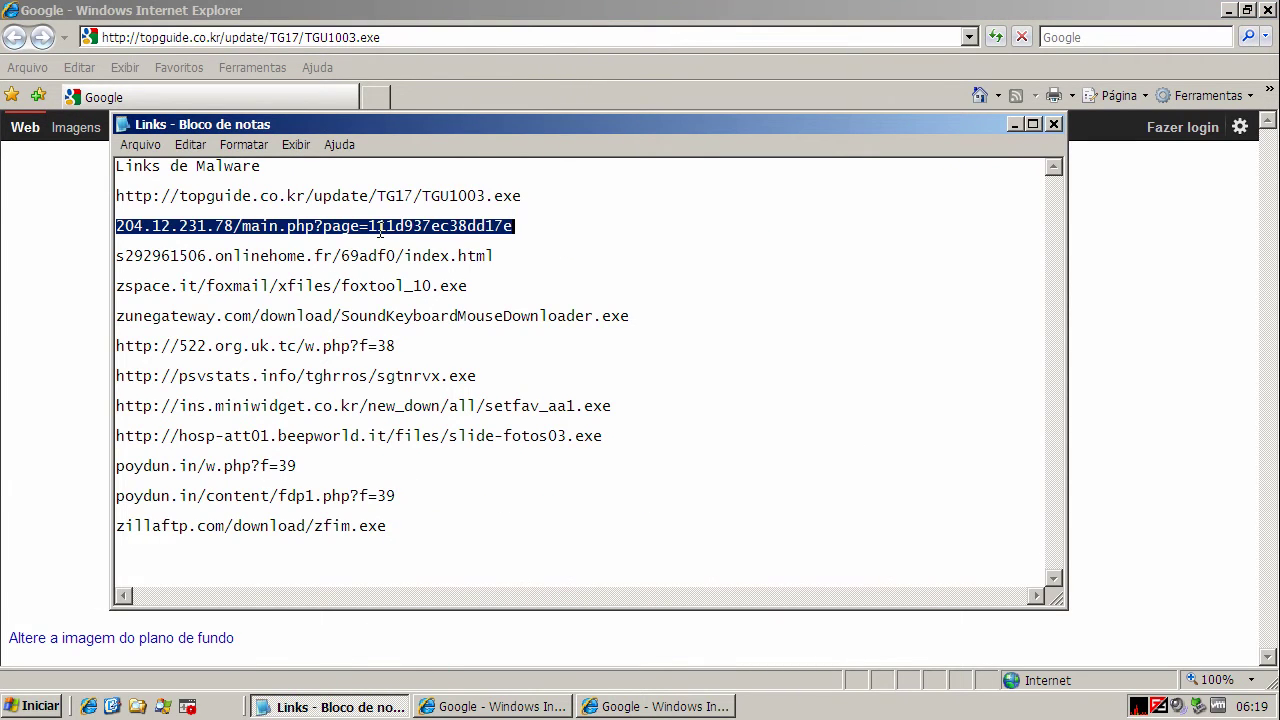
pyautogui.rightClick(381, 230)
pyautogui.click(427, 291)
pyautogui.click(1014, 124)
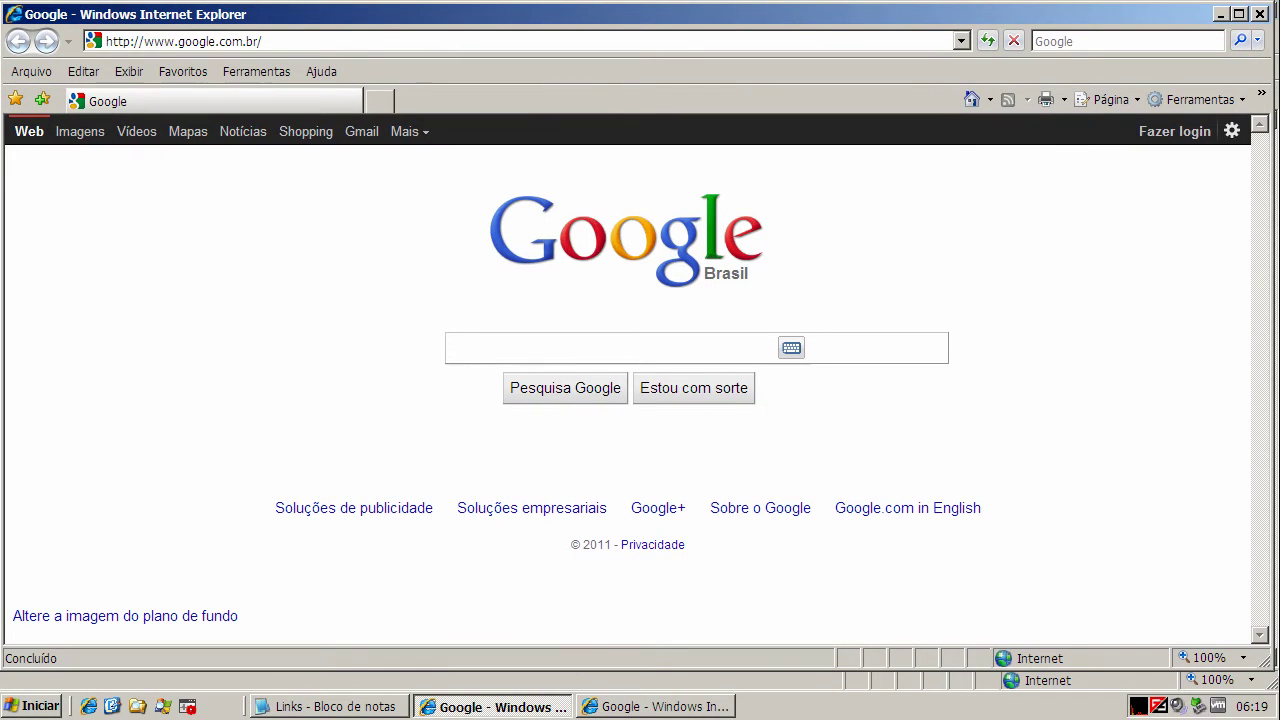
# Step: Close the extra browser window and load the copied link 204.12.231.78/main.php?page=111d937ec38dd17e in the remaining one
pyautogui.click(1261, 14)
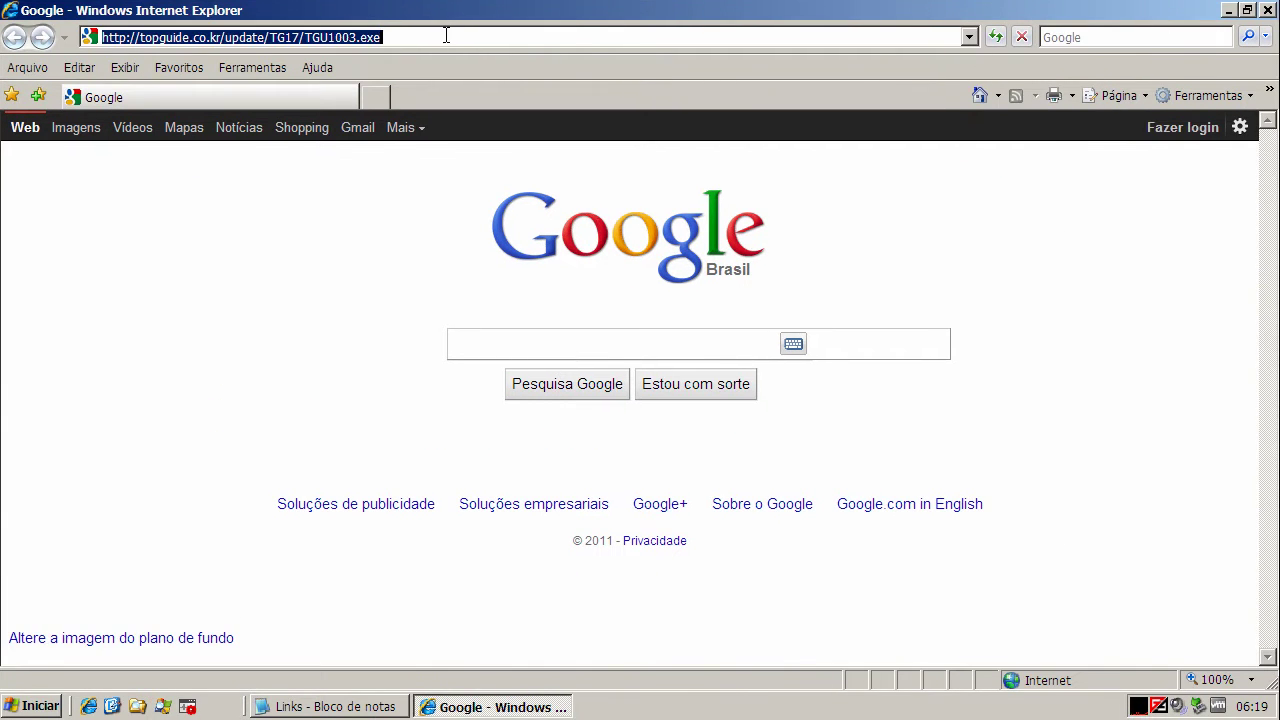
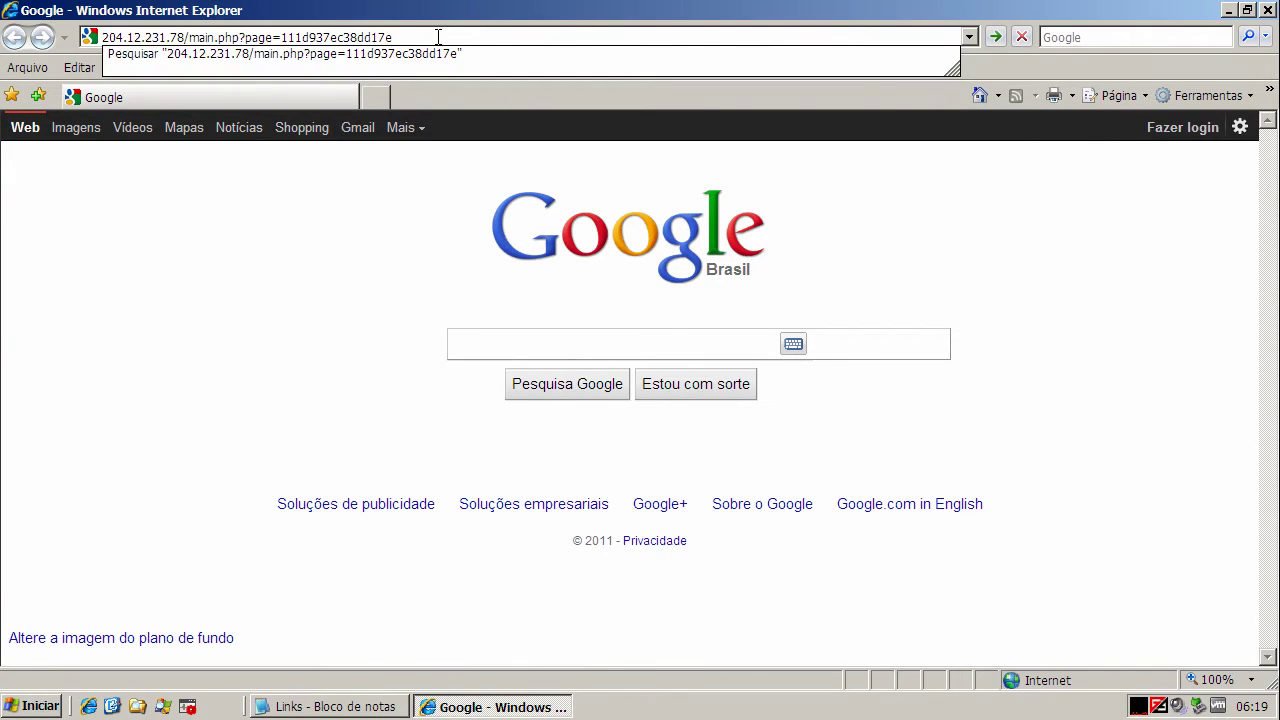
pyautogui.press('Return')
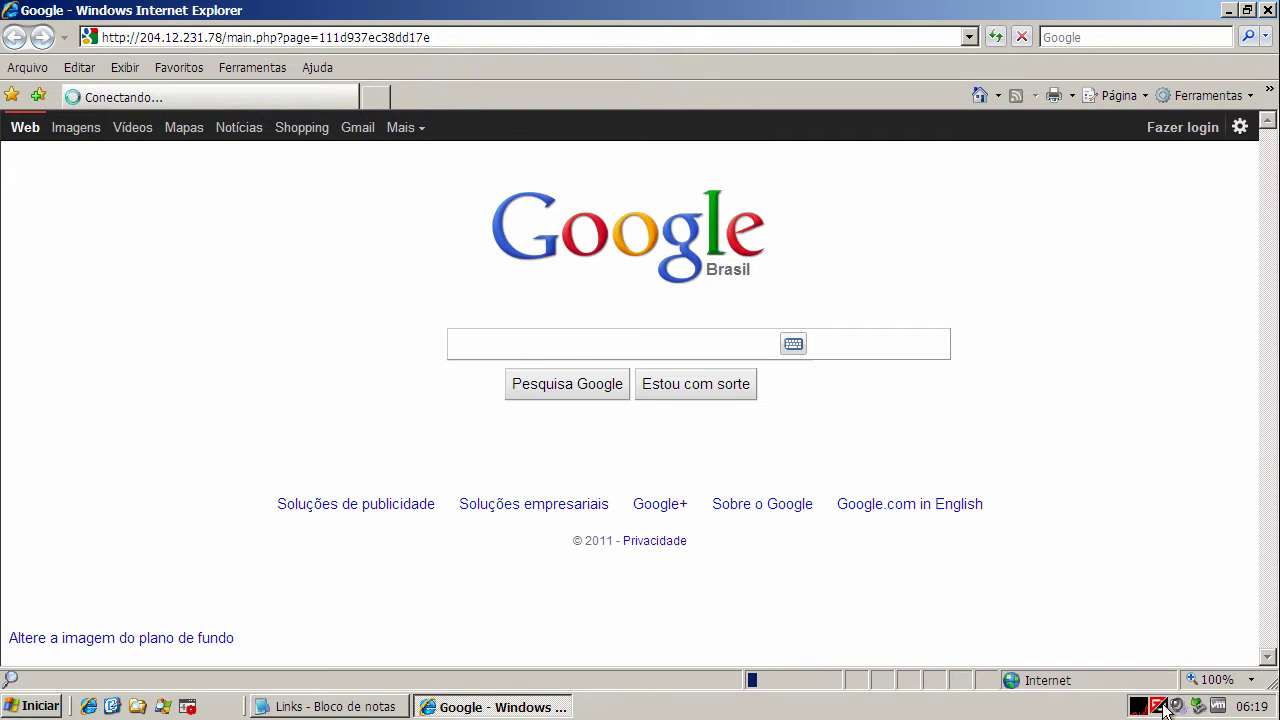
# Step: Examine the vba32ldr.exe and VbaScheduler.exe processes in Process Explorer and close its window
pyautogui.moveTo(1140, 707)
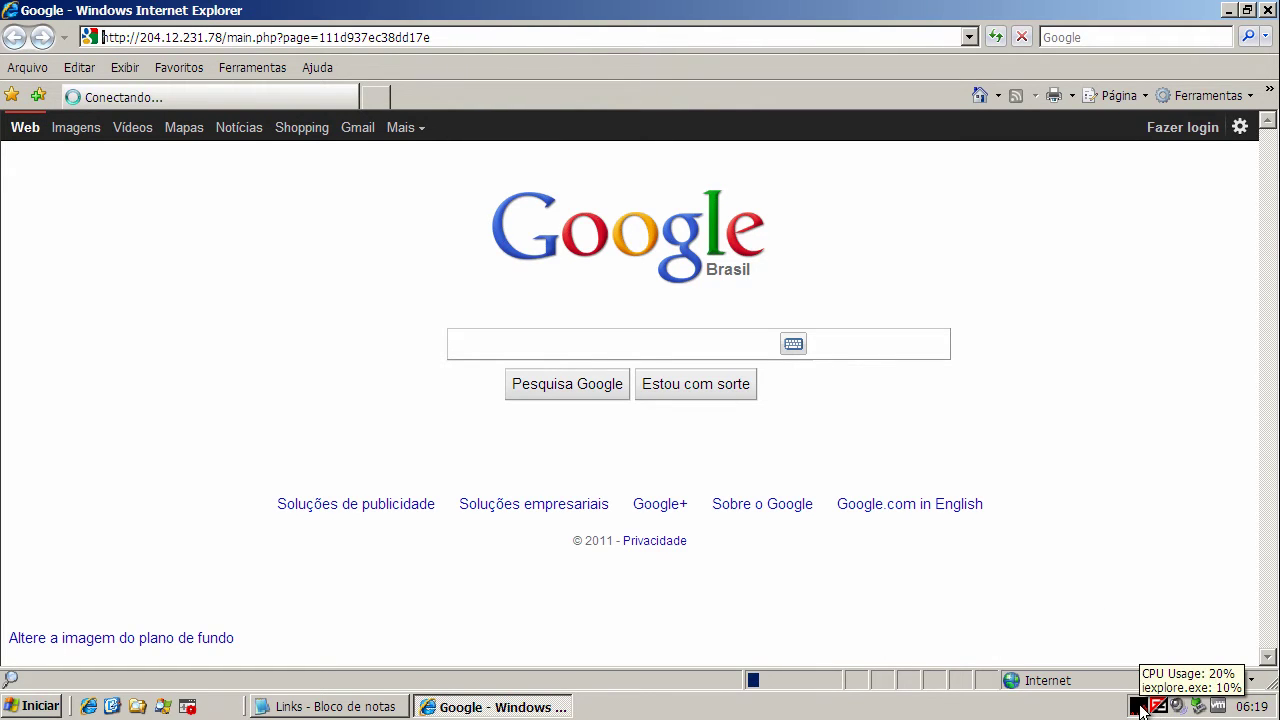
pyautogui.click(162, 705)
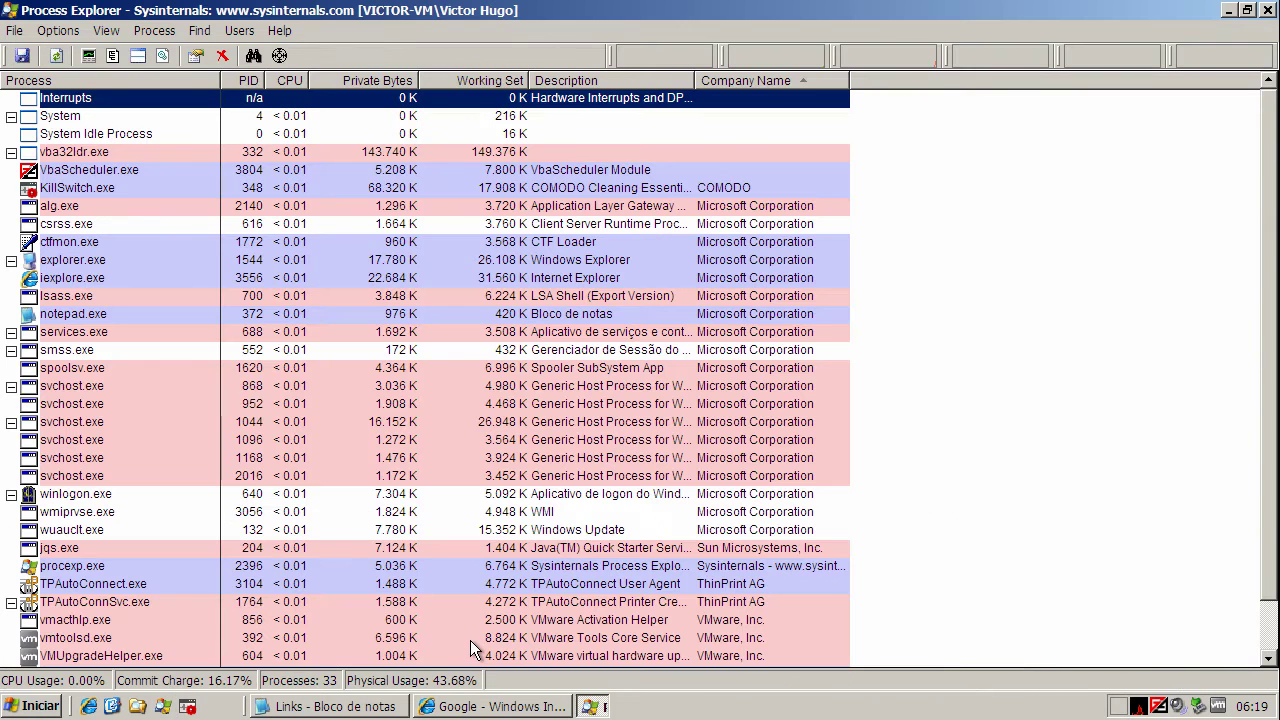
pyautogui.click(528, 152)
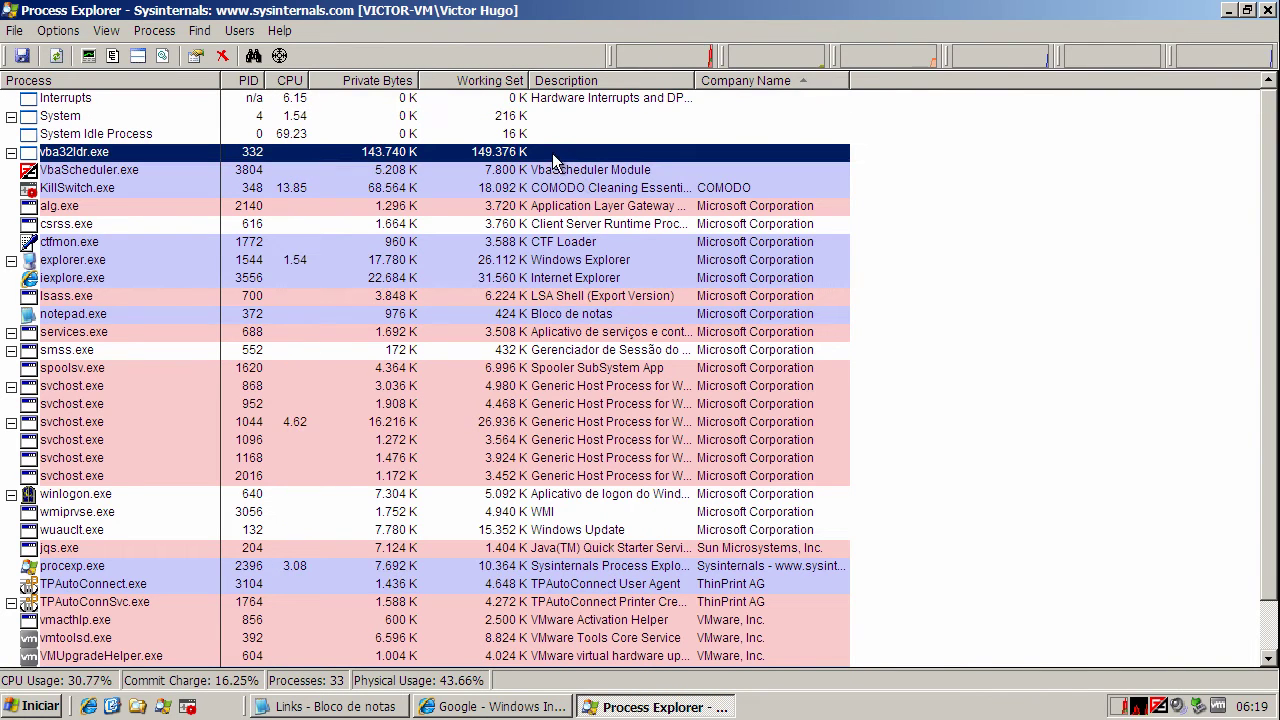
pyautogui.click(546, 170)
pyautogui.click(1267, 10)
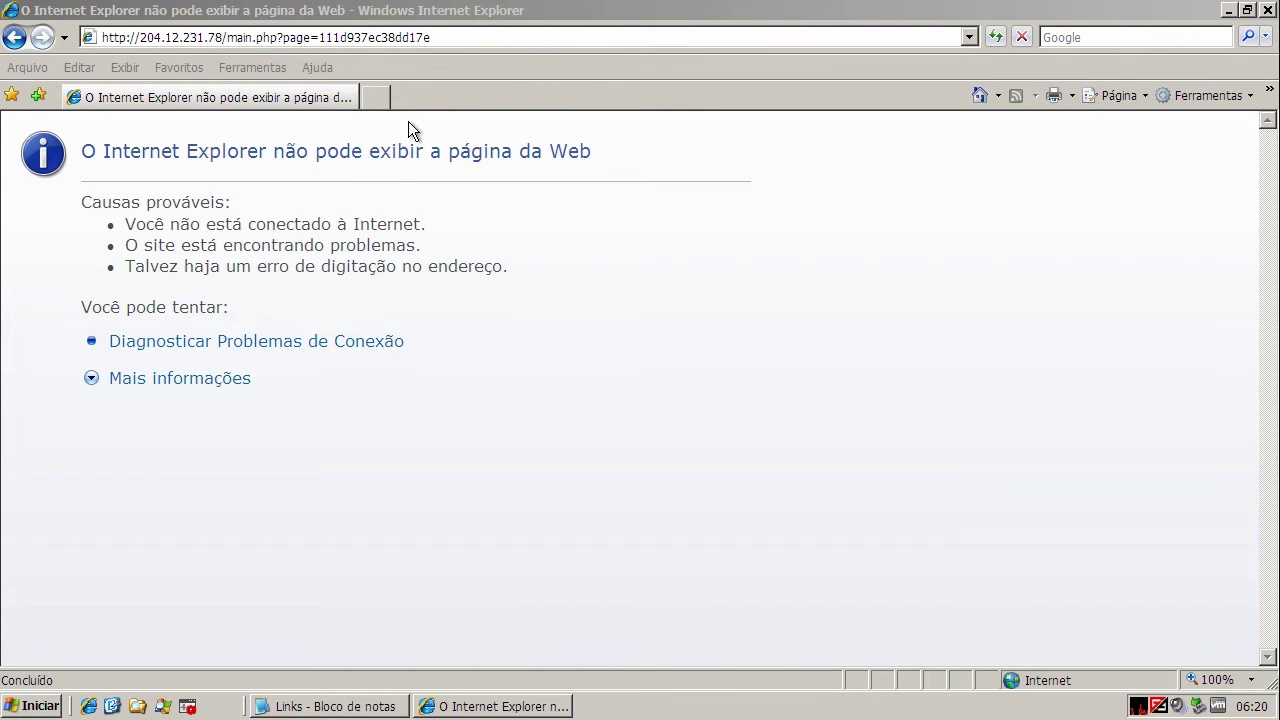
# Step: Retry loading the 204.12.231.78/main.php link in Internet Explorer
pyautogui.click(433, 37)
pyautogui.press('Return')
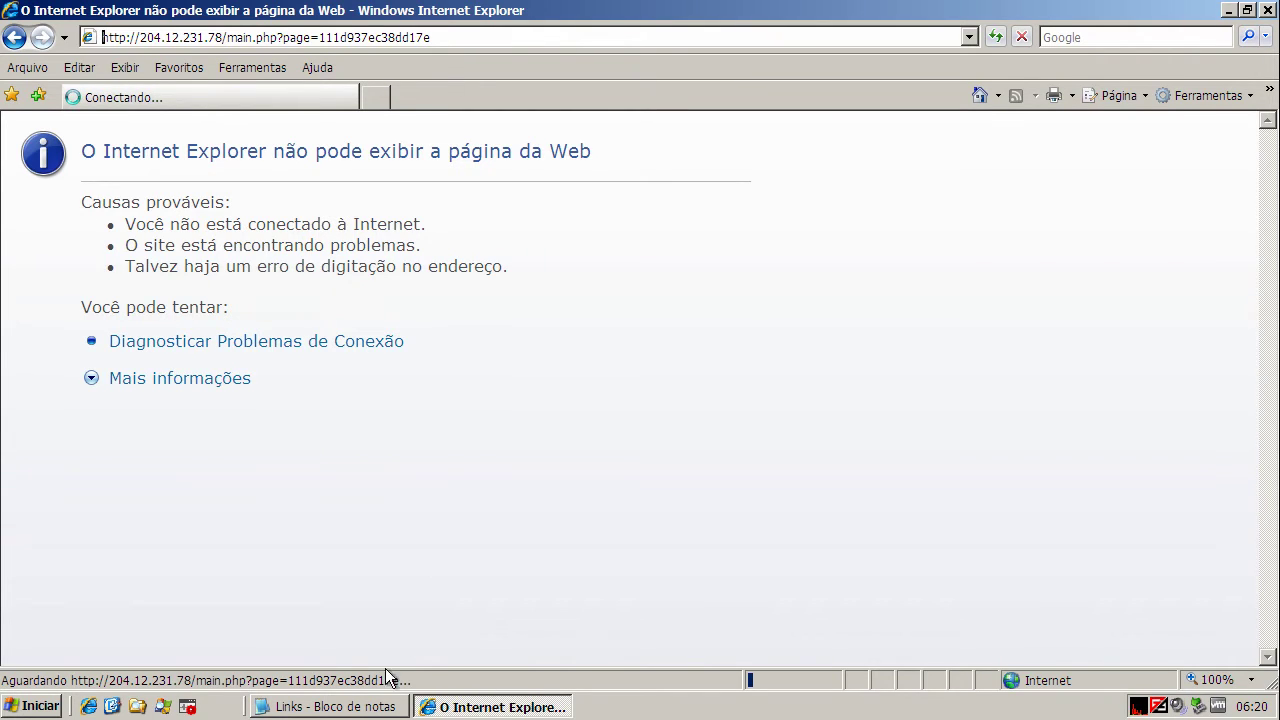
# Step: Copy the third malware link, s292961506.onlinehome.fr/69adf0/index.html, from the Links text file and load it in Internet Explorer
pyautogui.click(378, 707)
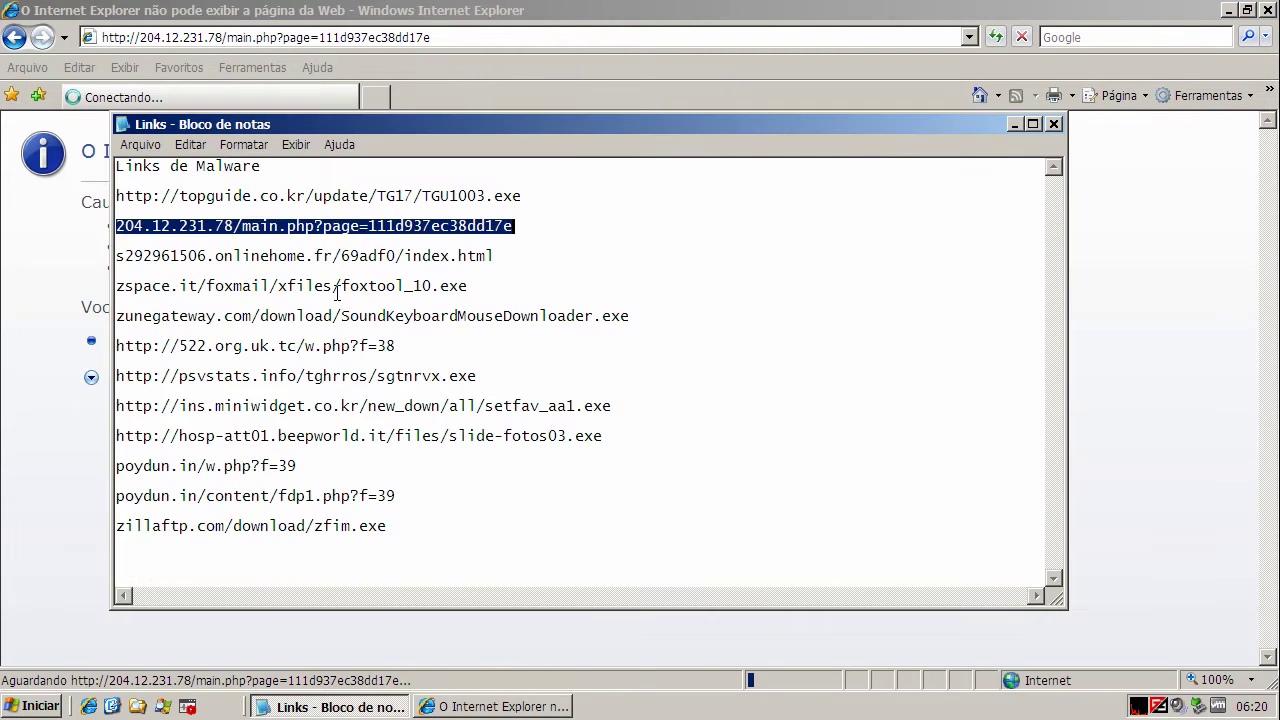
pyautogui.doubleClick(336, 256)
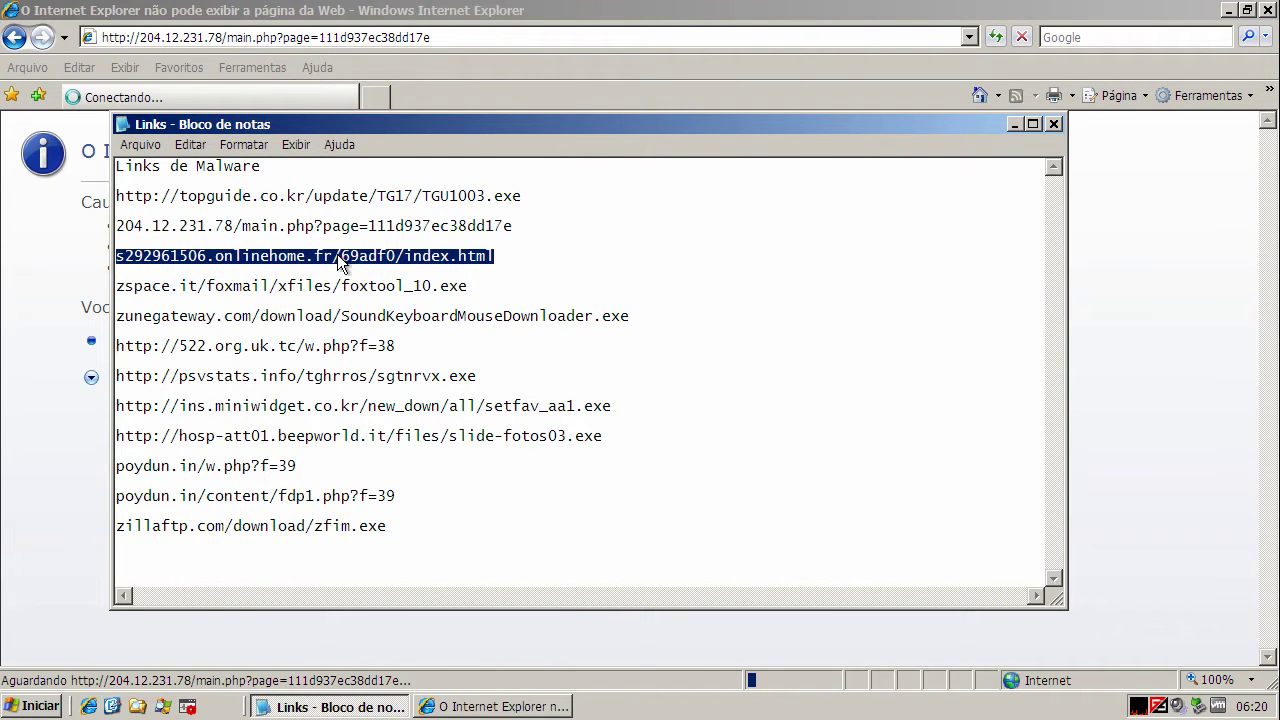
pyautogui.rightClick(340, 257)
pyautogui.click(378, 312)
pyautogui.click(1012, 124)
pyautogui.click(984, 95)
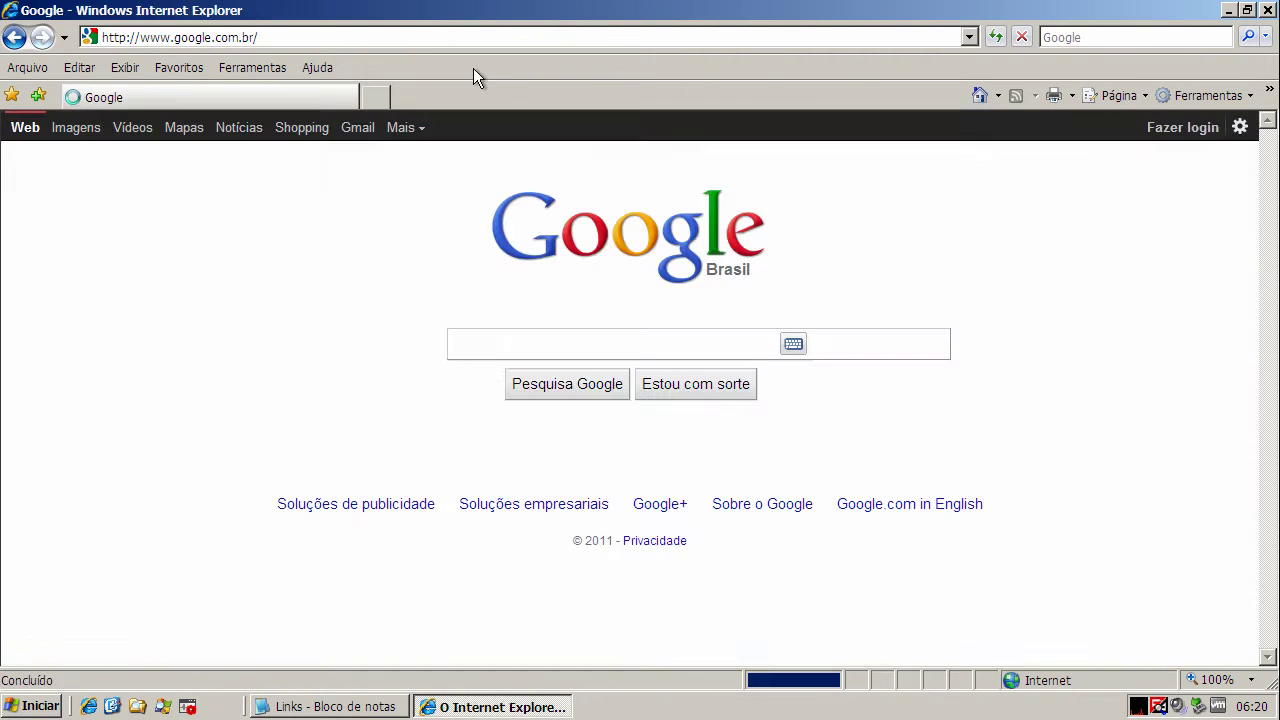
pyautogui.click(423, 37)
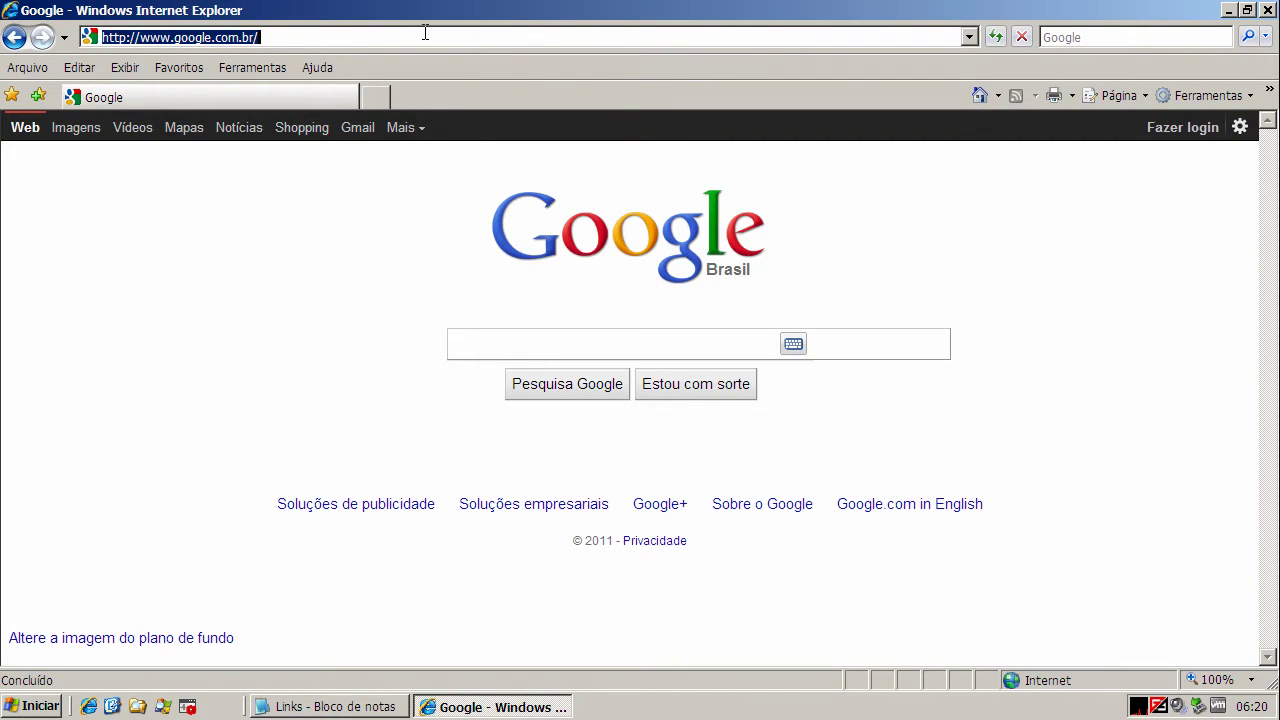
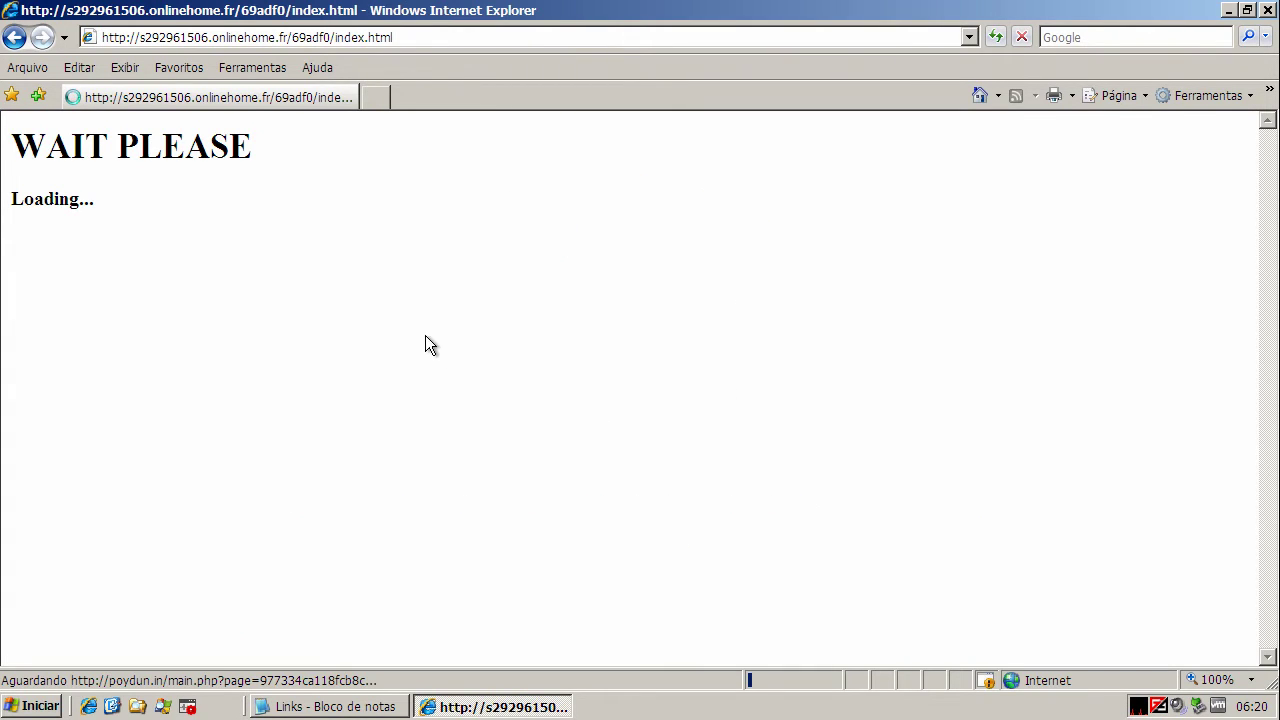
# Step: Copy the fourth malware link, zspace.it/foxmail/xfiles/foxtool_10.exe, from the Links text file and minimize the file
pyautogui.click(352, 704)
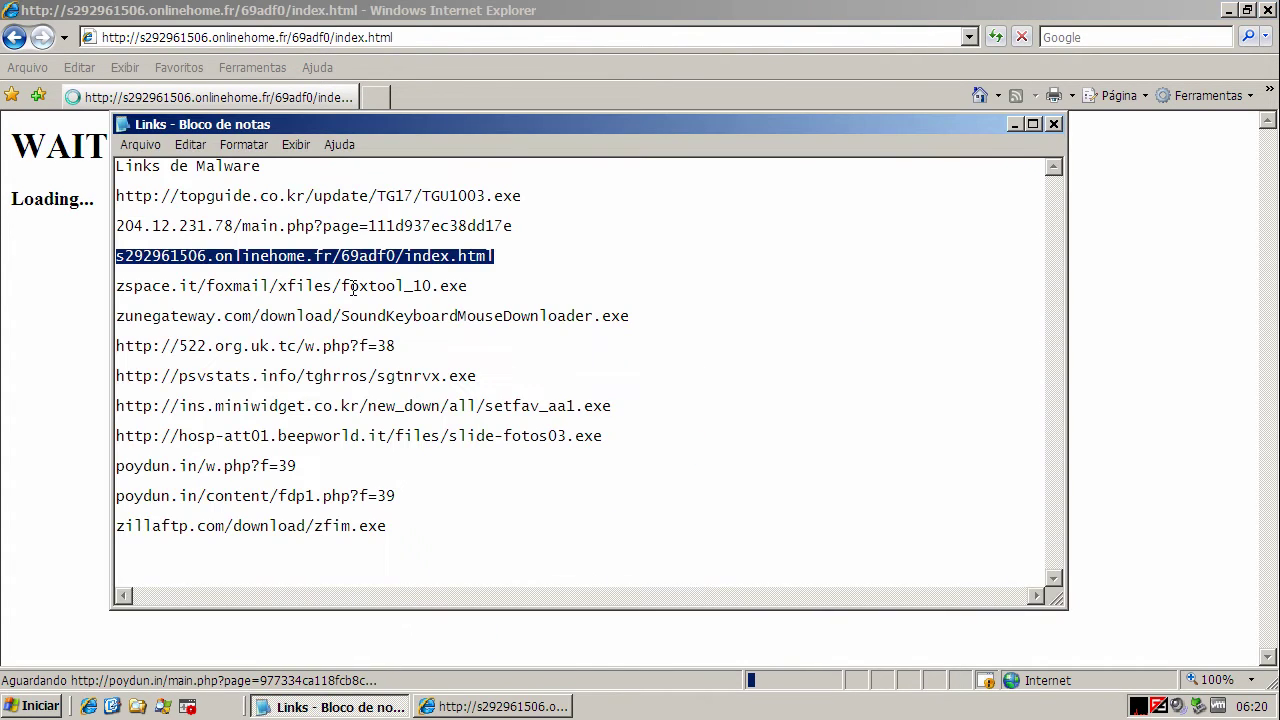
pyautogui.doubleClick(353, 288)
pyautogui.rightClick(354, 288)
pyautogui.click(385, 344)
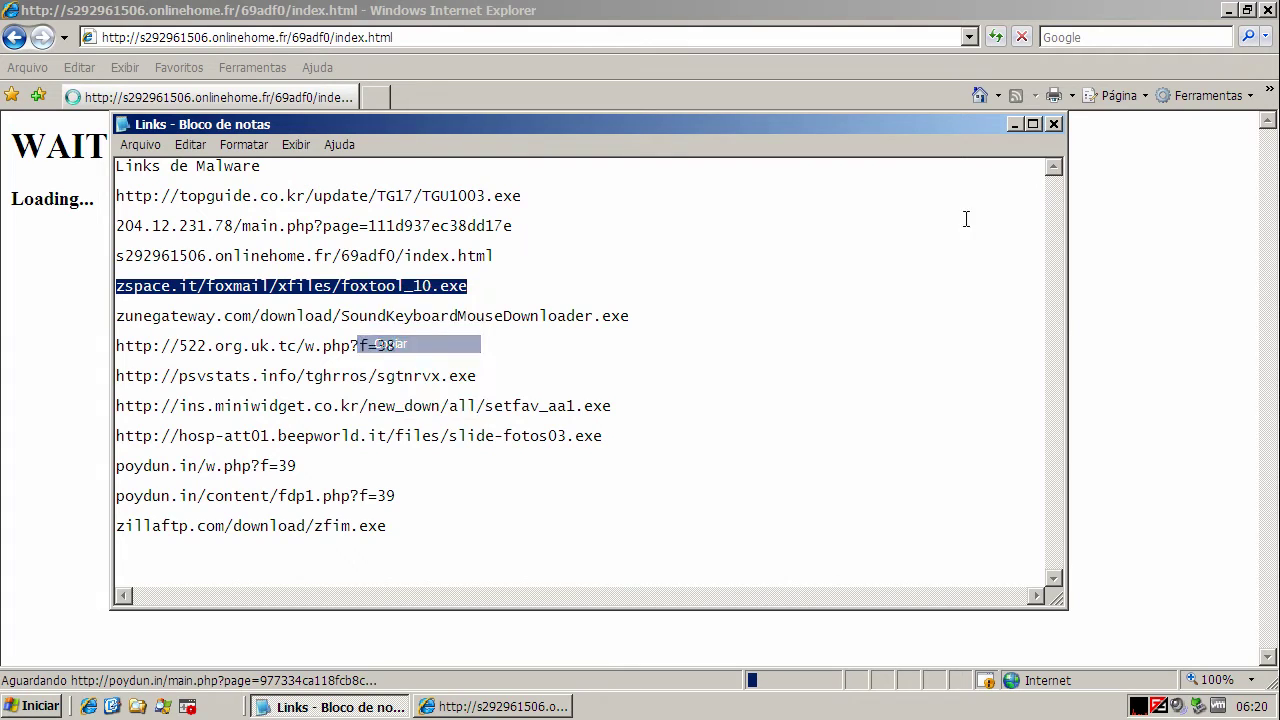
pyautogui.click(1014, 124)
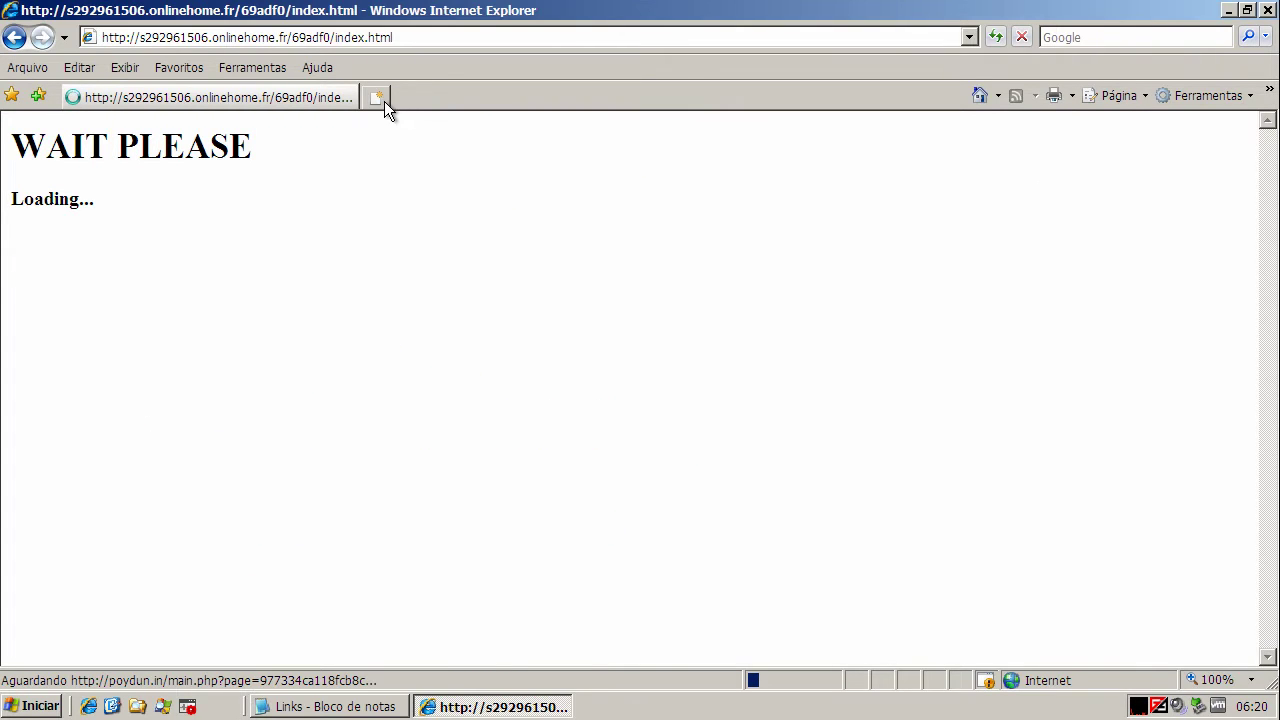
# Step: Load the copied zspace.it link in a new browser tab and run foxtool_10.exe to start its setup
pyautogui.click(381, 99)
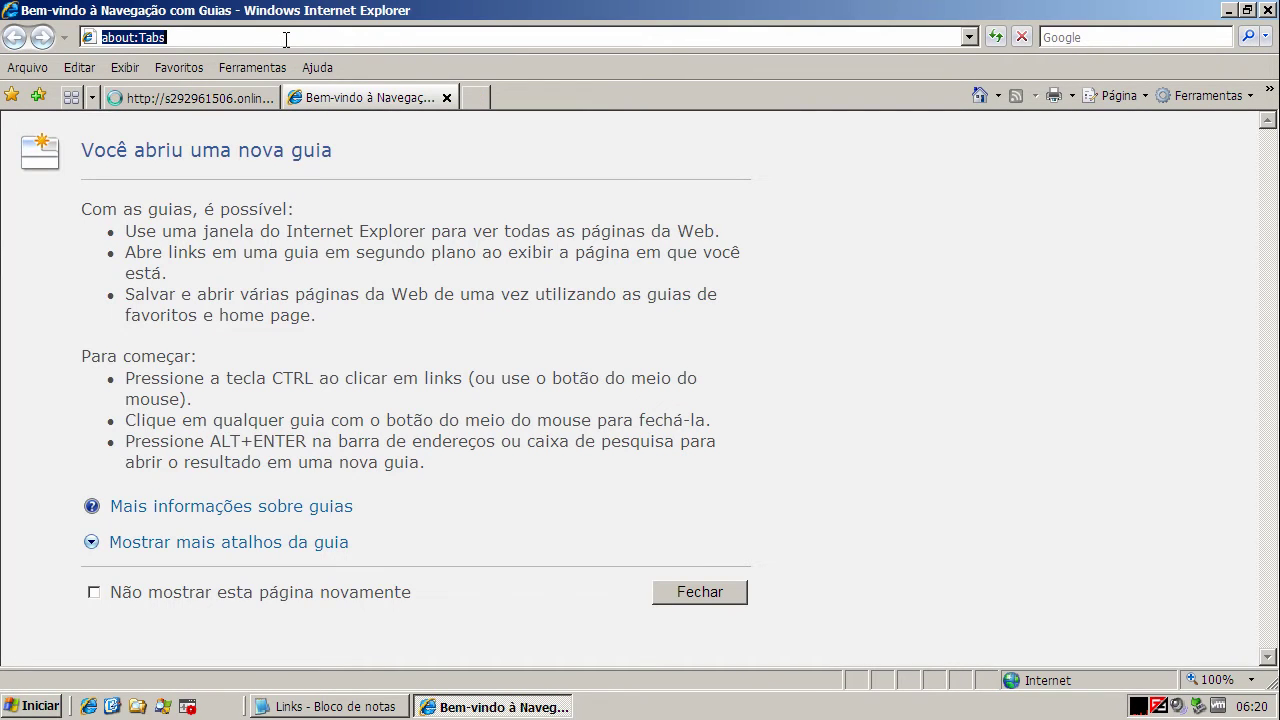
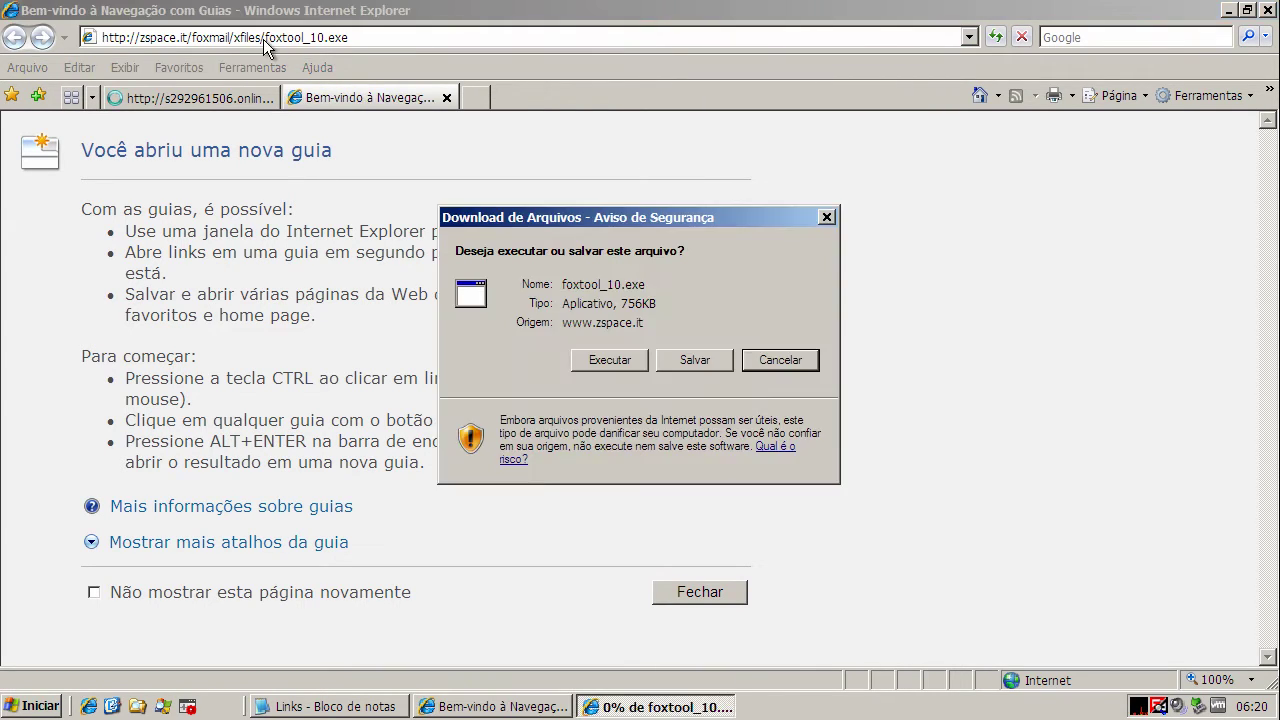
pyautogui.click(604, 360)
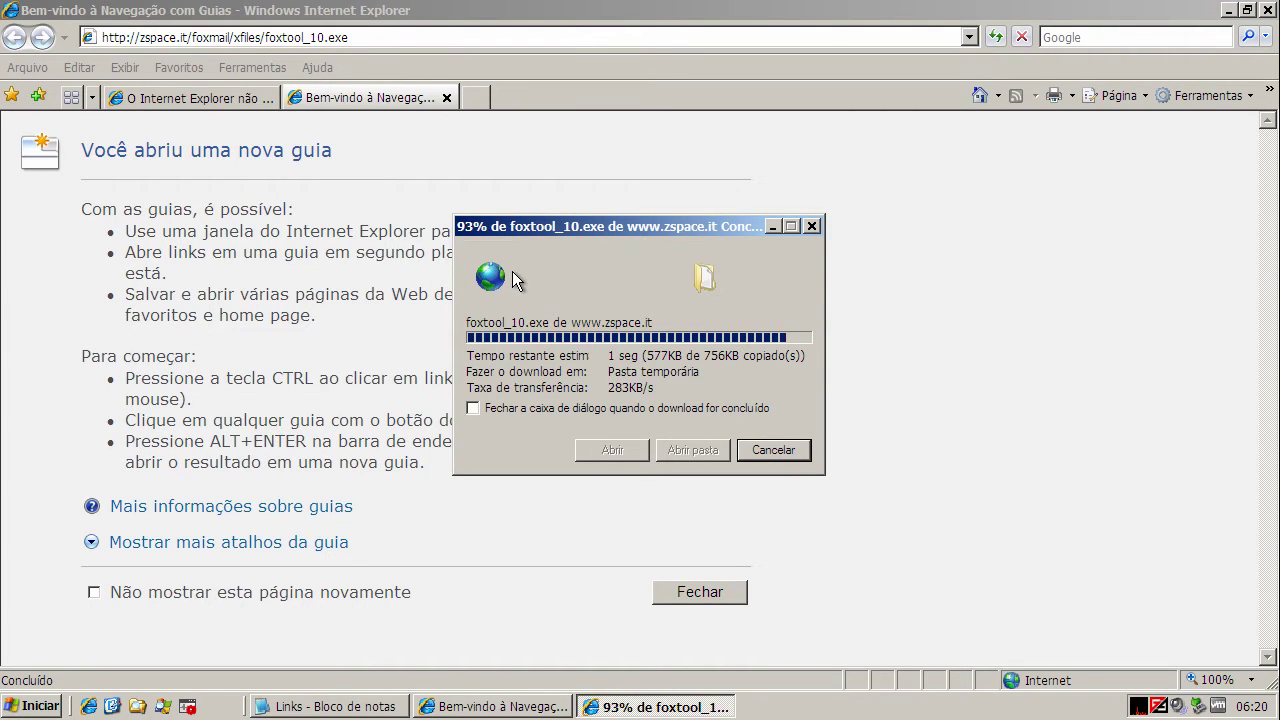
pyautogui.click(770, 367)
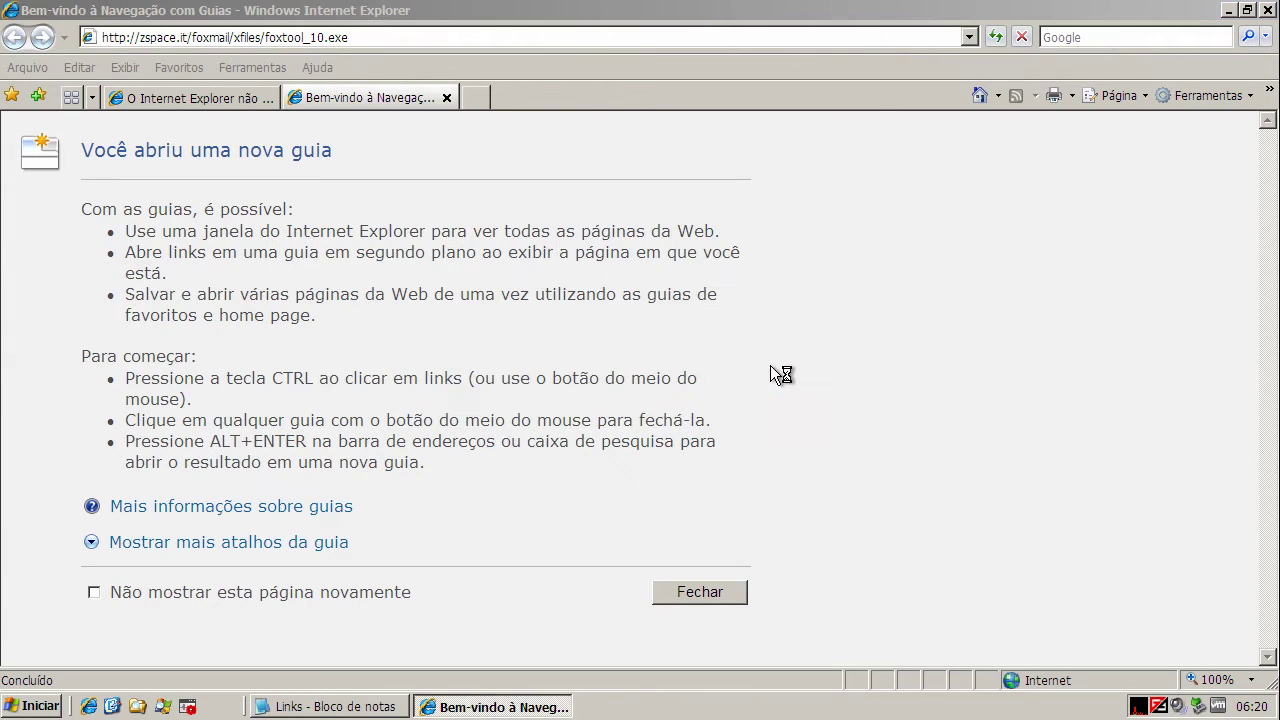
pyautogui.click(667, 418)
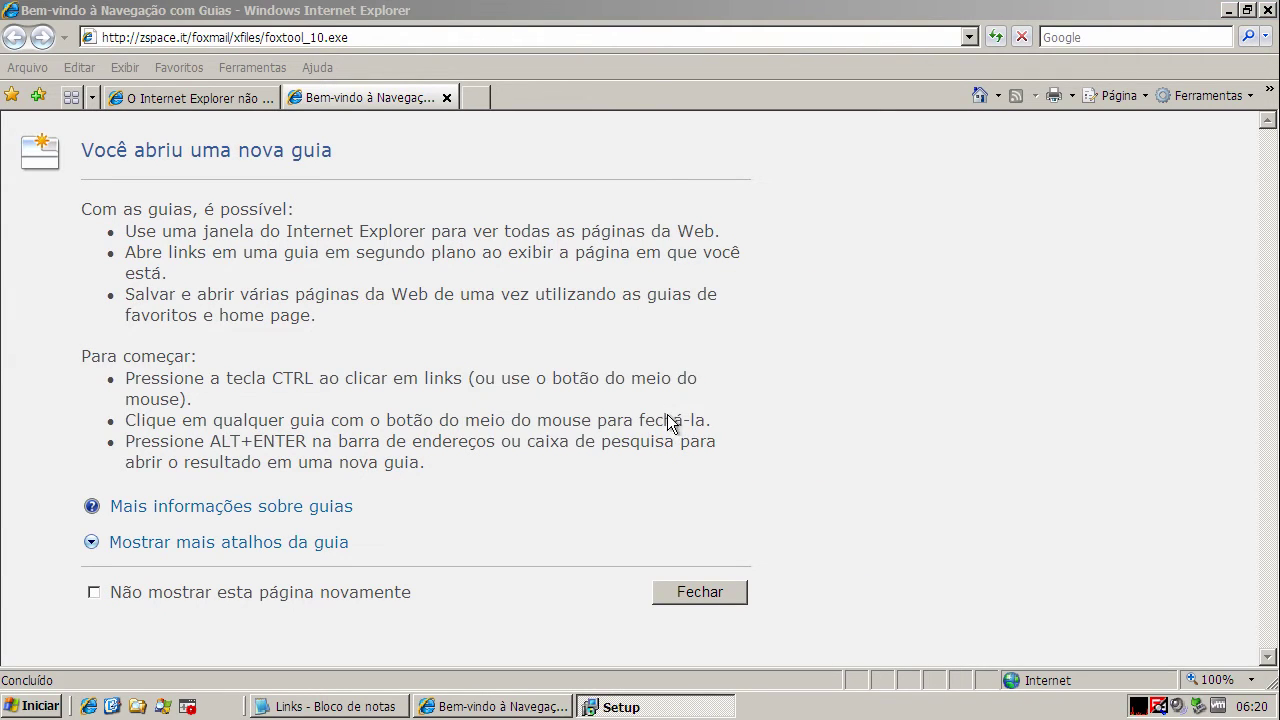
# Step: Accept the FoxTool license agreement and advance the setup wizard to the component selection
pyautogui.click(766, 537)
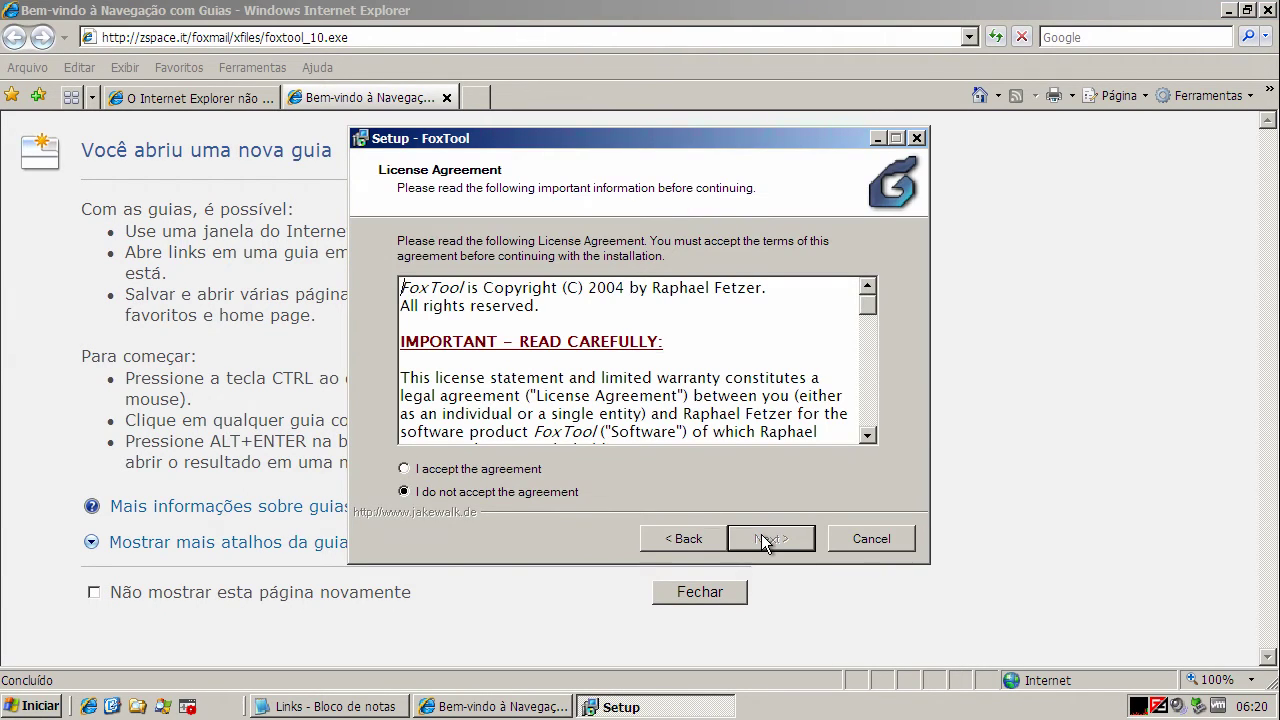
pyautogui.click(450, 470)
pyautogui.click(745, 540)
pyautogui.click(746, 540)
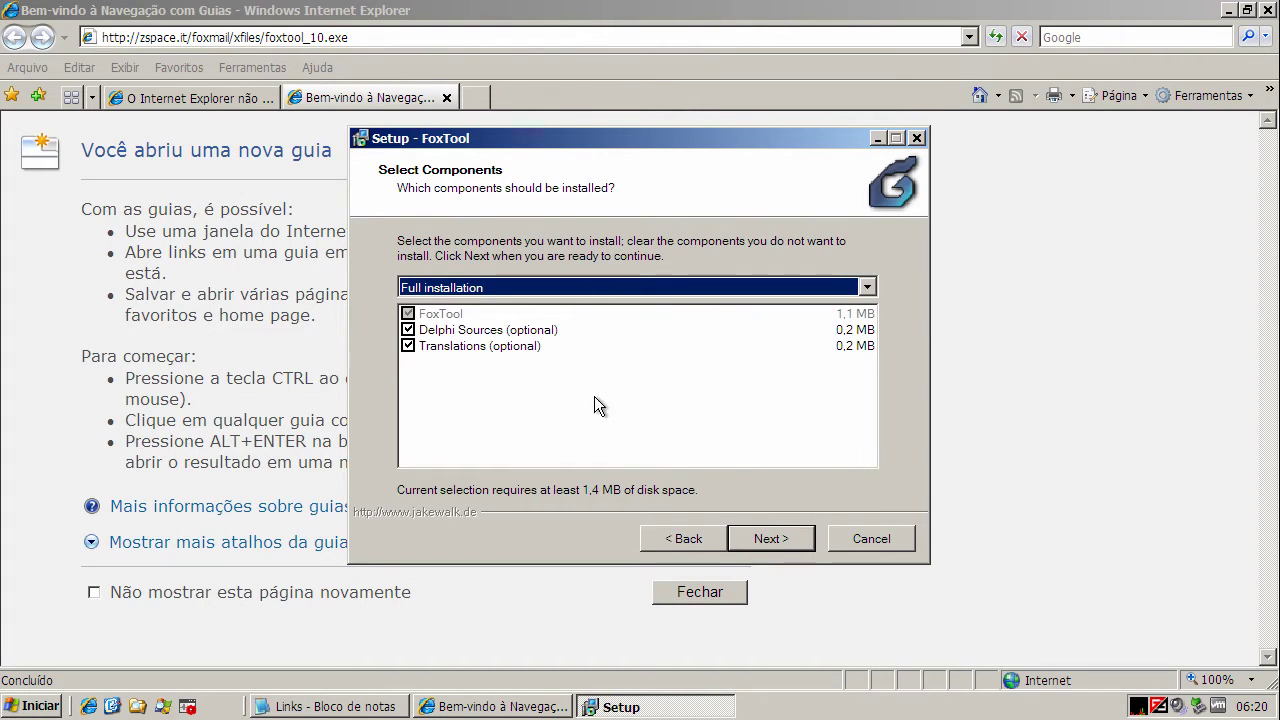
# Step: Exclude the optional Delphi Sources and Translations components and install FoxTool with the Start Menu folder FoxTool
pyautogui.click(409, 343)
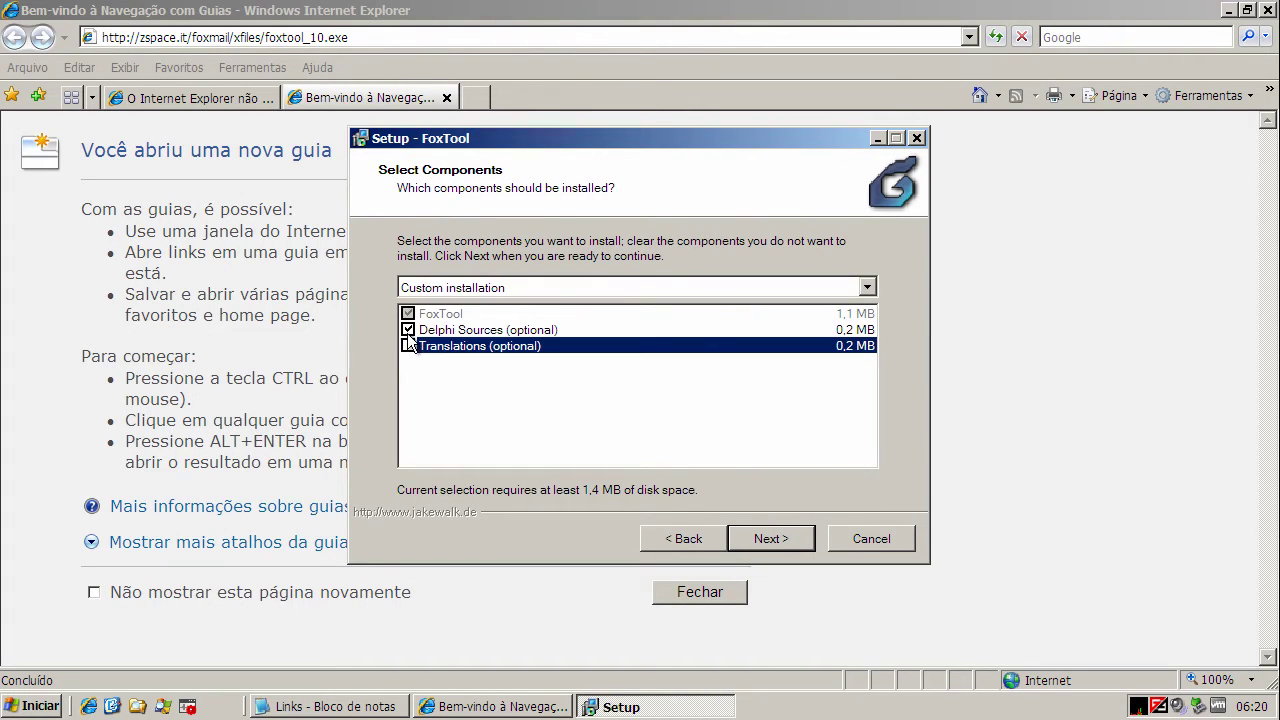
pyautogui.click(408, 330)
pyautogui.click(774, 545)
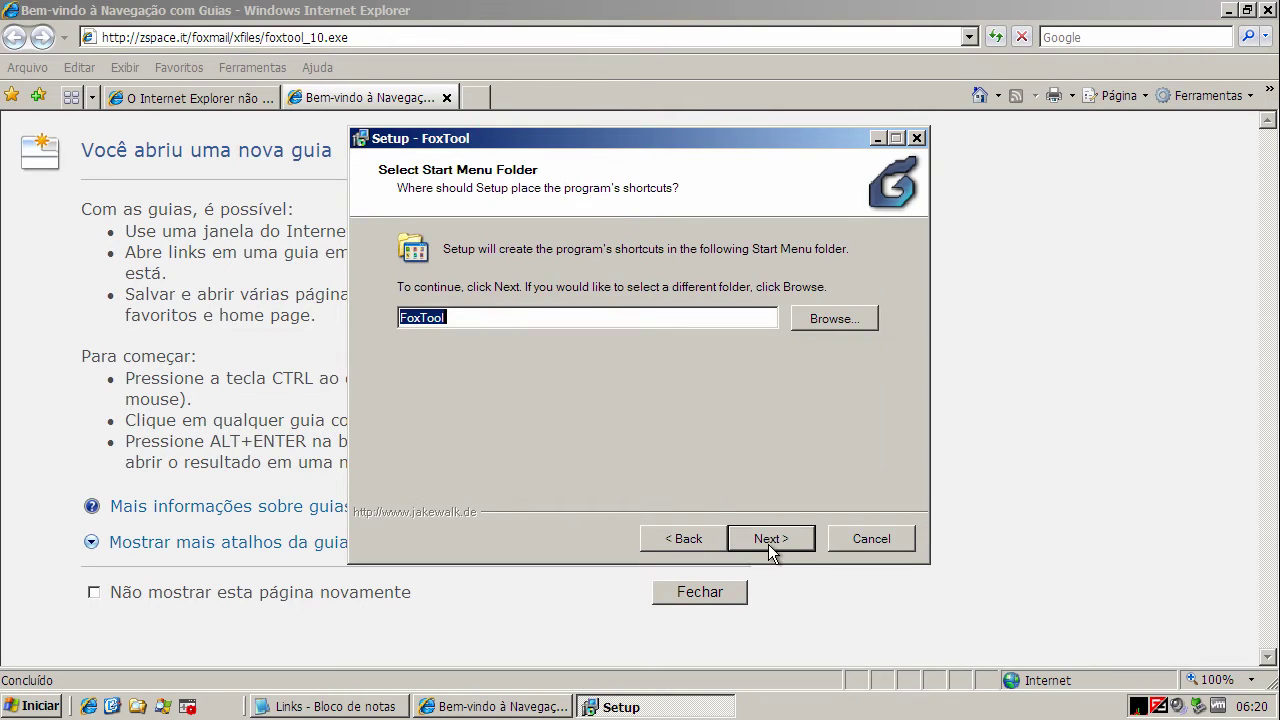
pyautogui.click(786, 541)
pyautogui.click(784, 538)
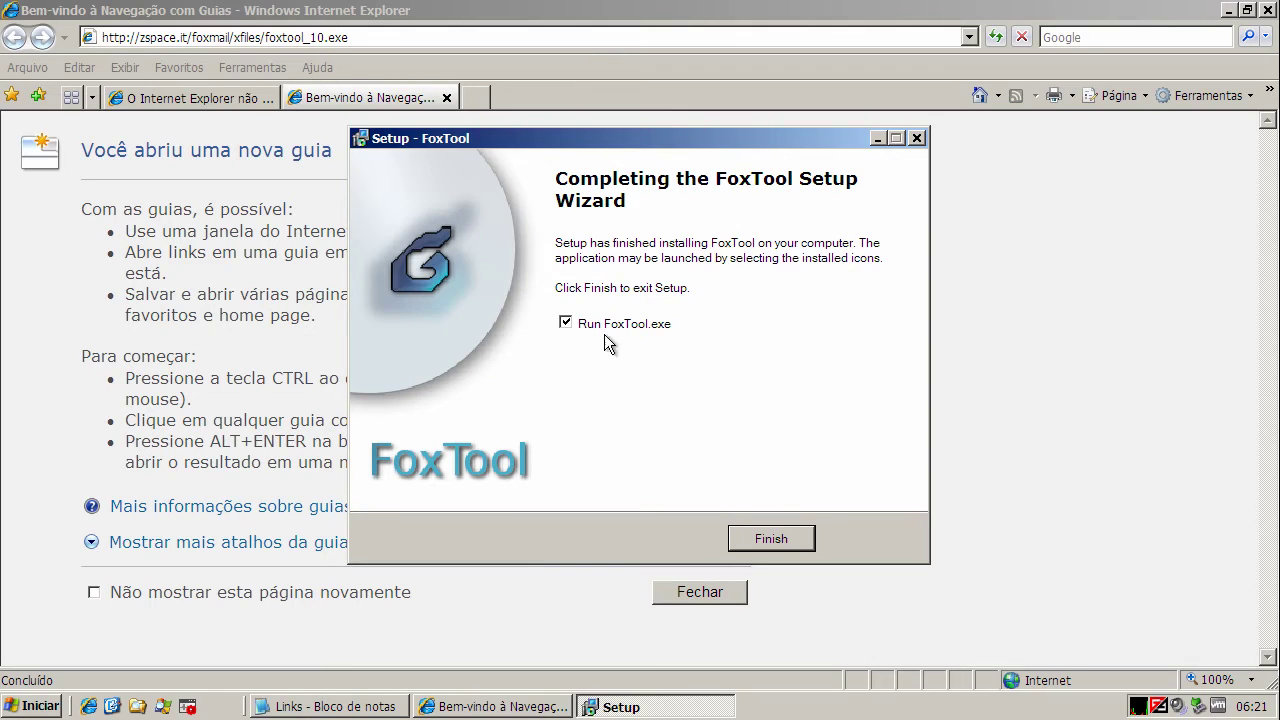
# Step: Finish the setup with Run FoxTool.exe enabled, and close FoxTool after dismissing its Foxmail.exe path message
pyautogui.click(771, 539)
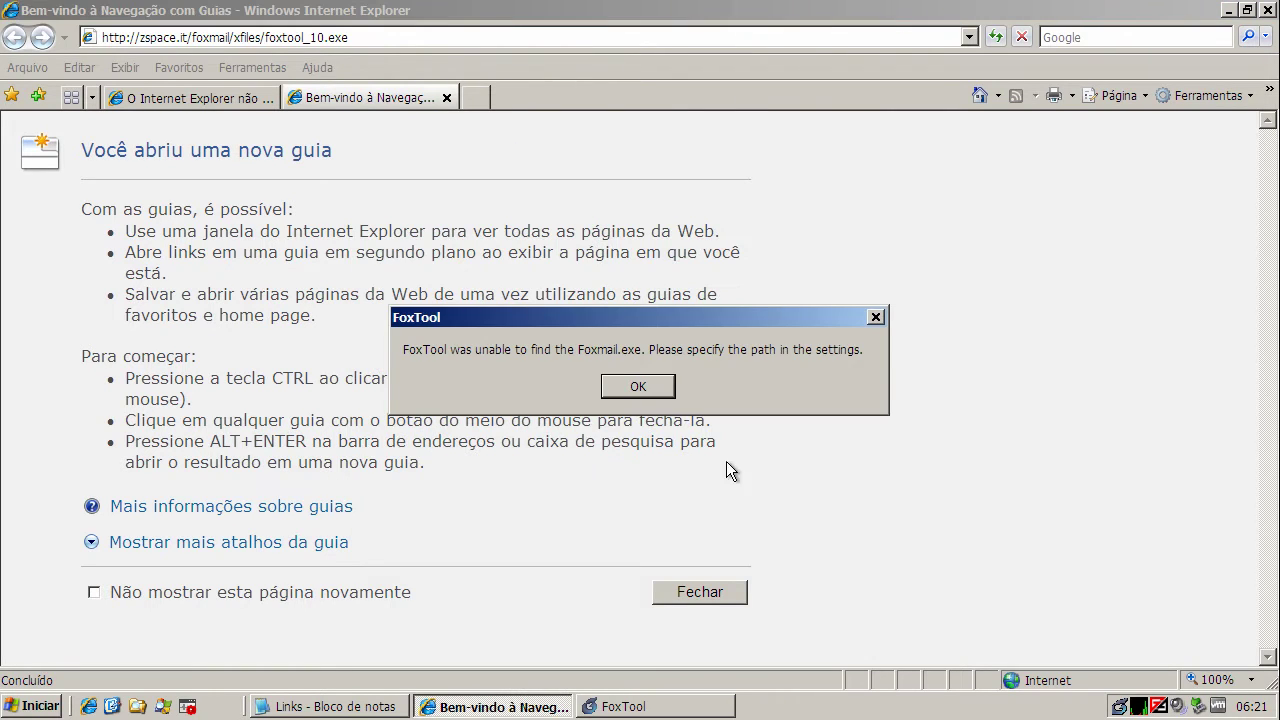
pyautogui.click(638, 386)
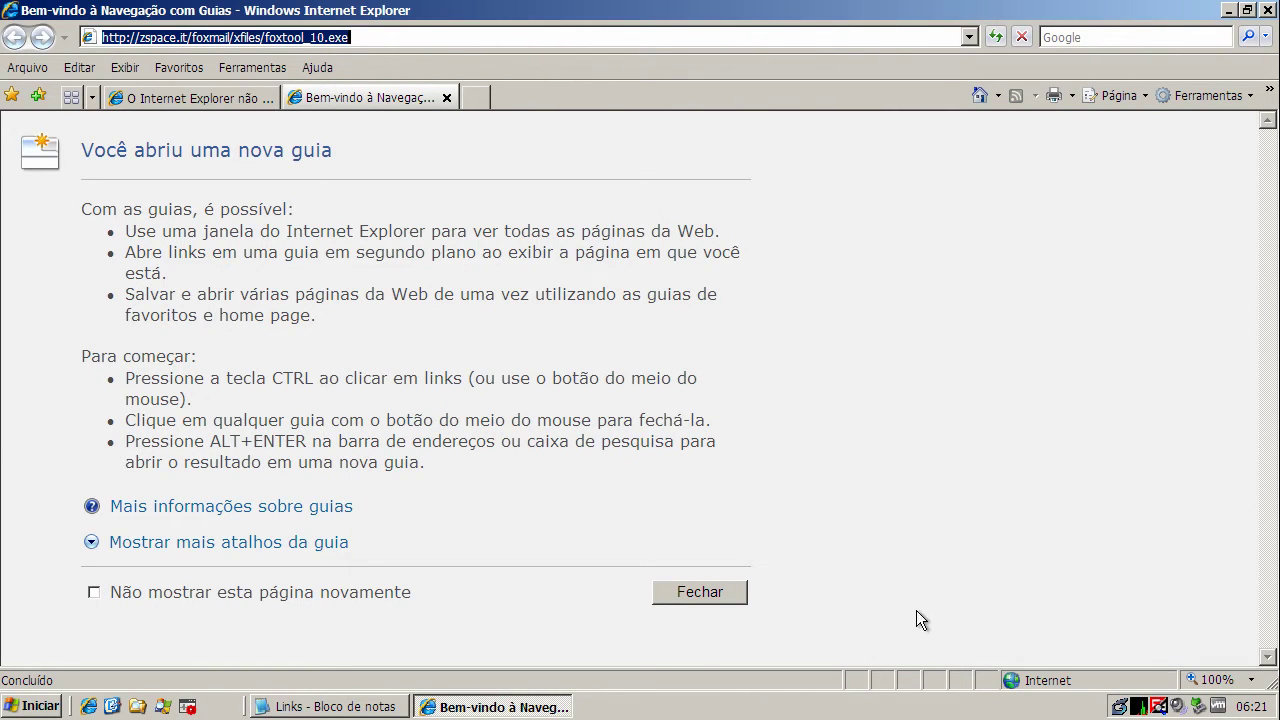
pyautogui.rightClick(1119, 706)
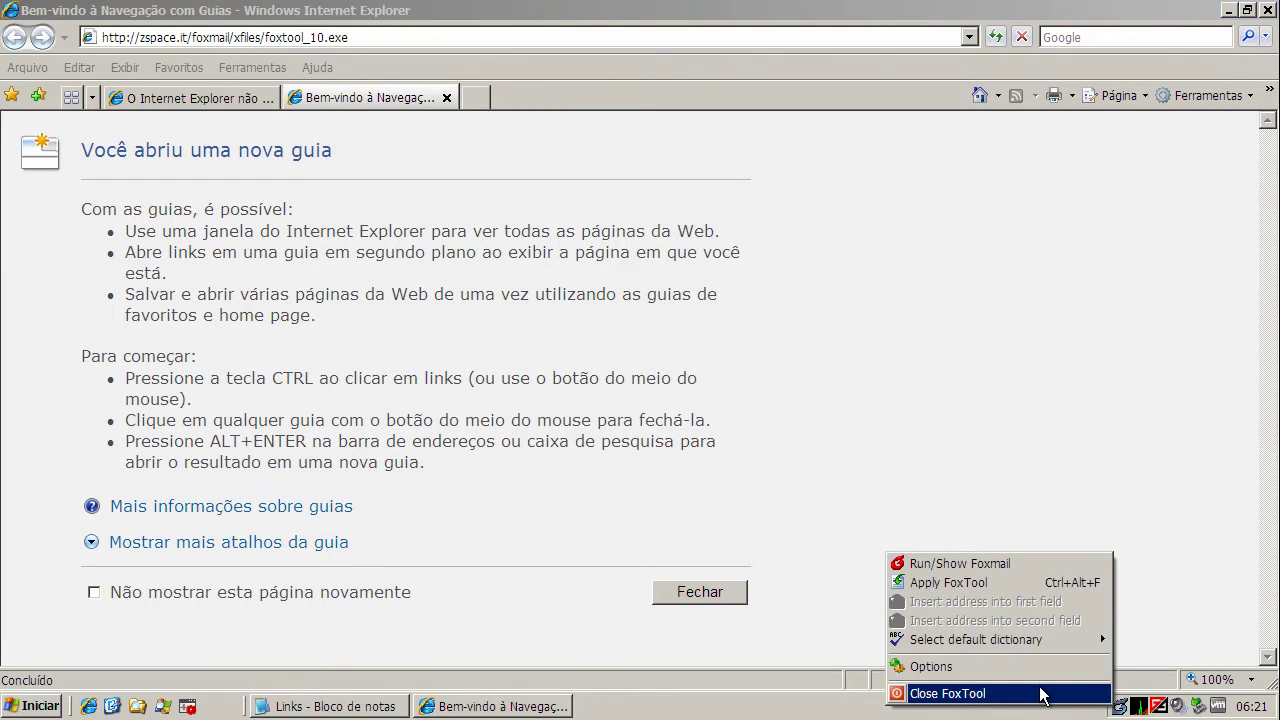
pyautogui.click(1038, 693)
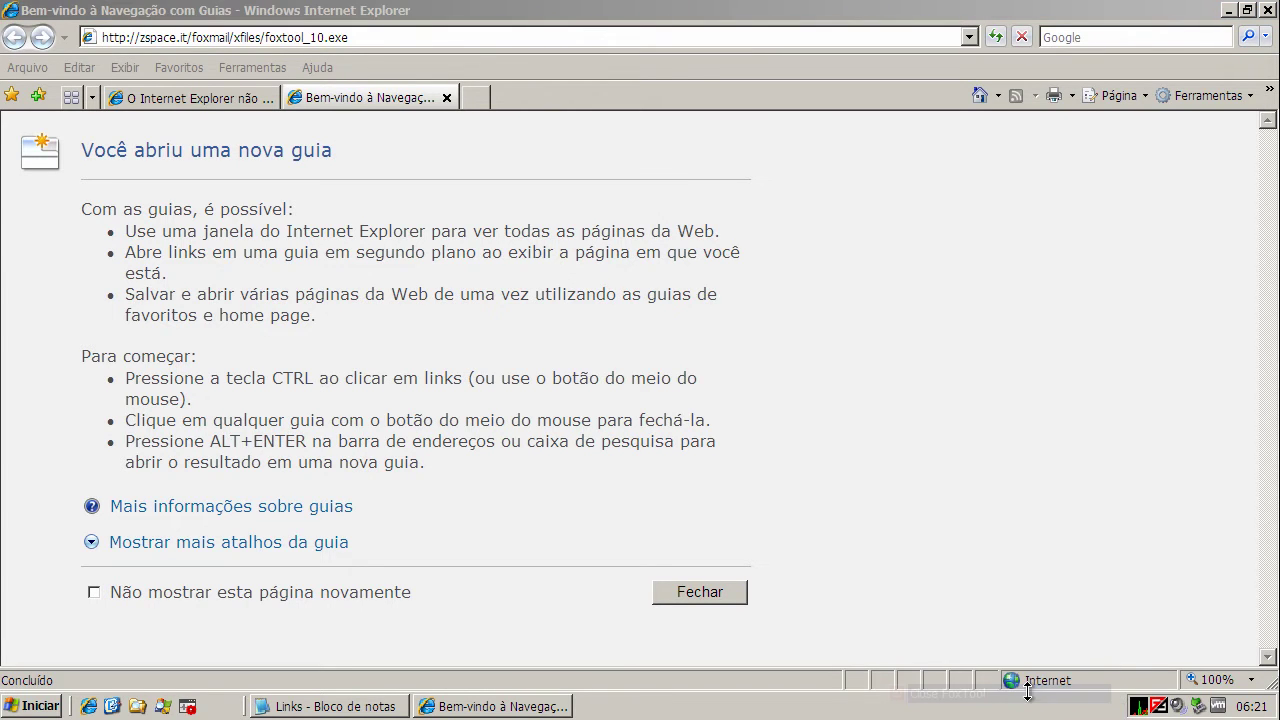
# Step: Copy the fifth malware link, zunegateway.com/download/SoundKeyboardMouseDownloader.exe, from the Links text file
pyautogui.click(285, 706)
pyautogui.click(271, 329)
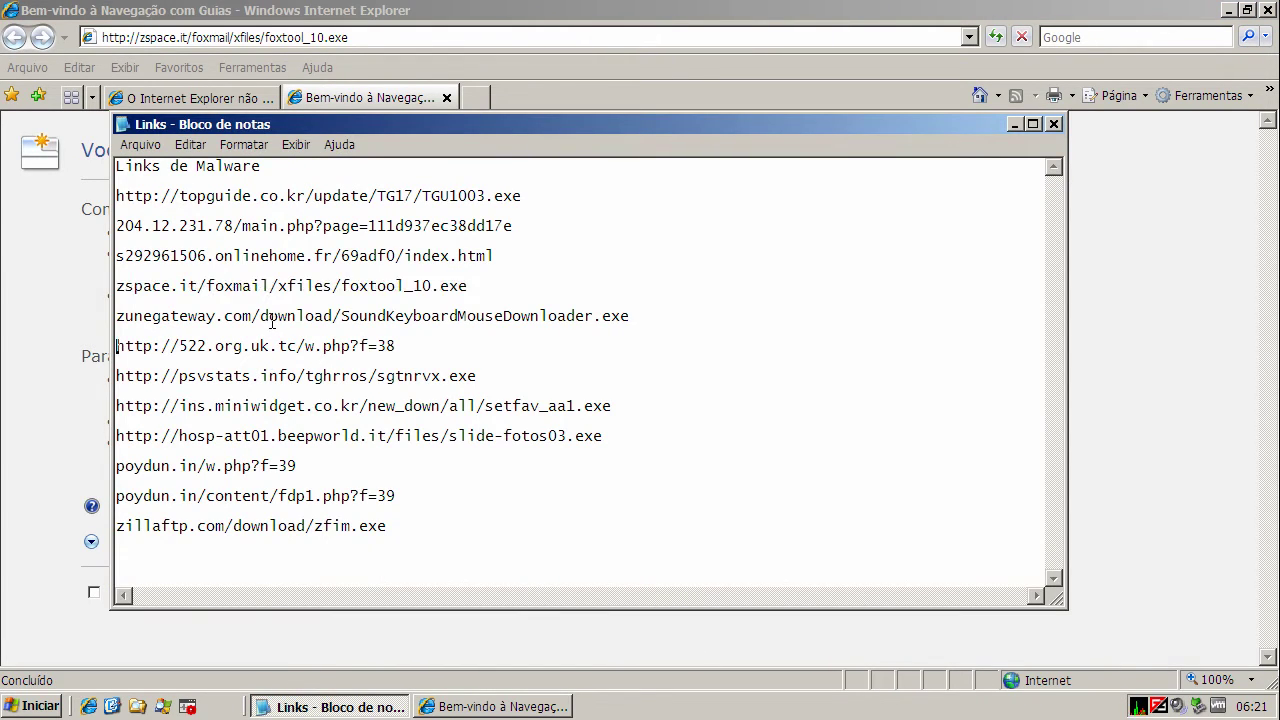
pyautogui.doubleClick(276, 316)
pyautogui.rightClick(276, 316)
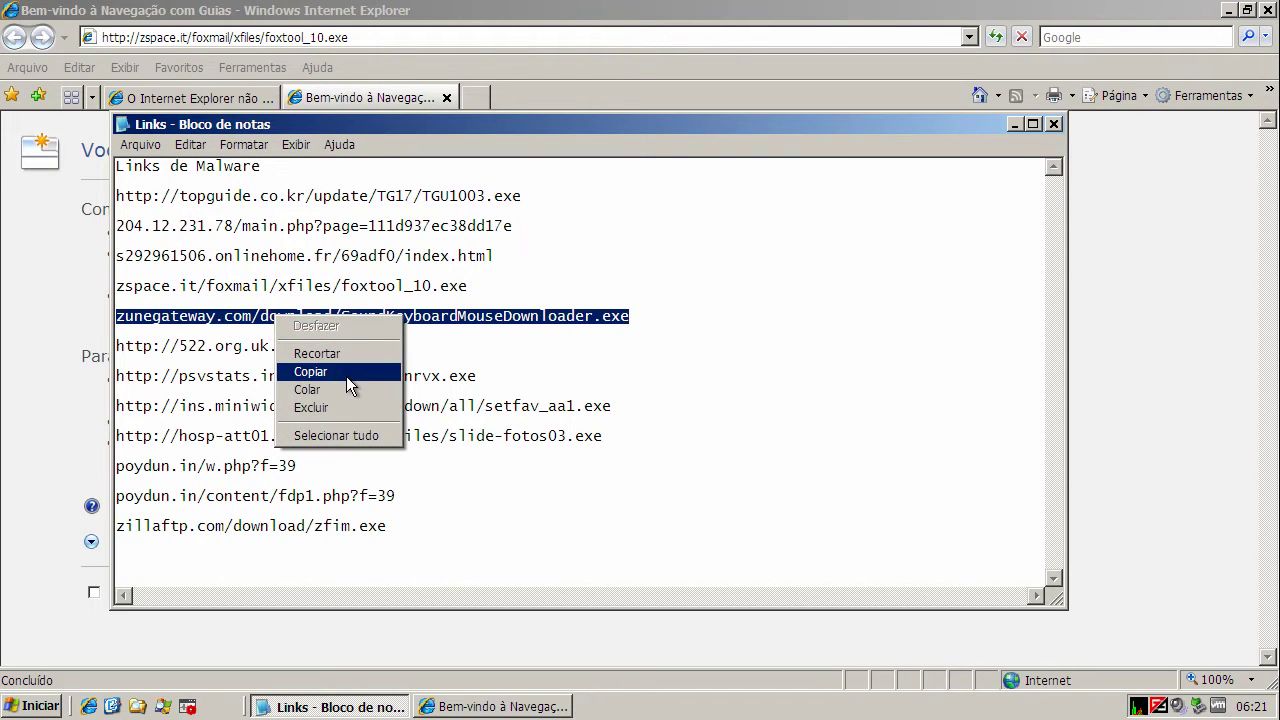
pyautogui.click(346, 376)
# Step: Load the copied SoundKeyboardMouseDownloader.exe link in the second tab of Internet Explorer
pyautogui.click(303, 104)
pyautogui.click(291, 38)
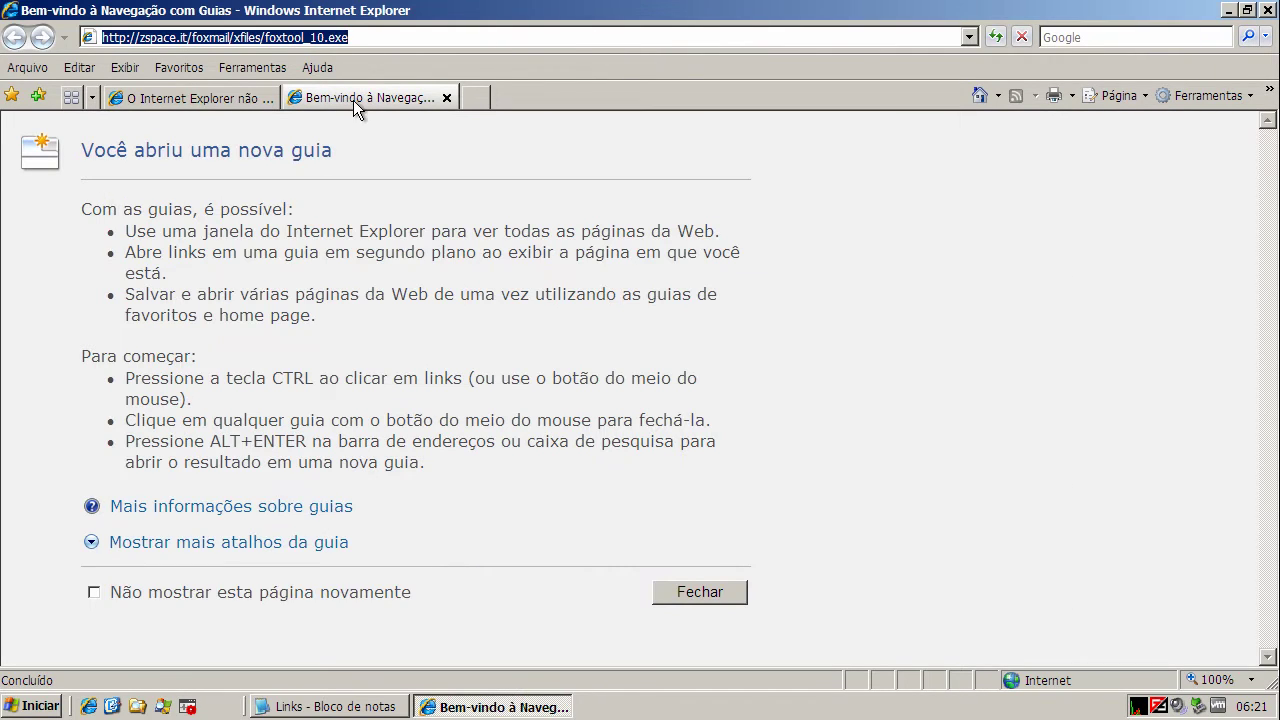
pyautogui.hotkey('ctrl', 'v')
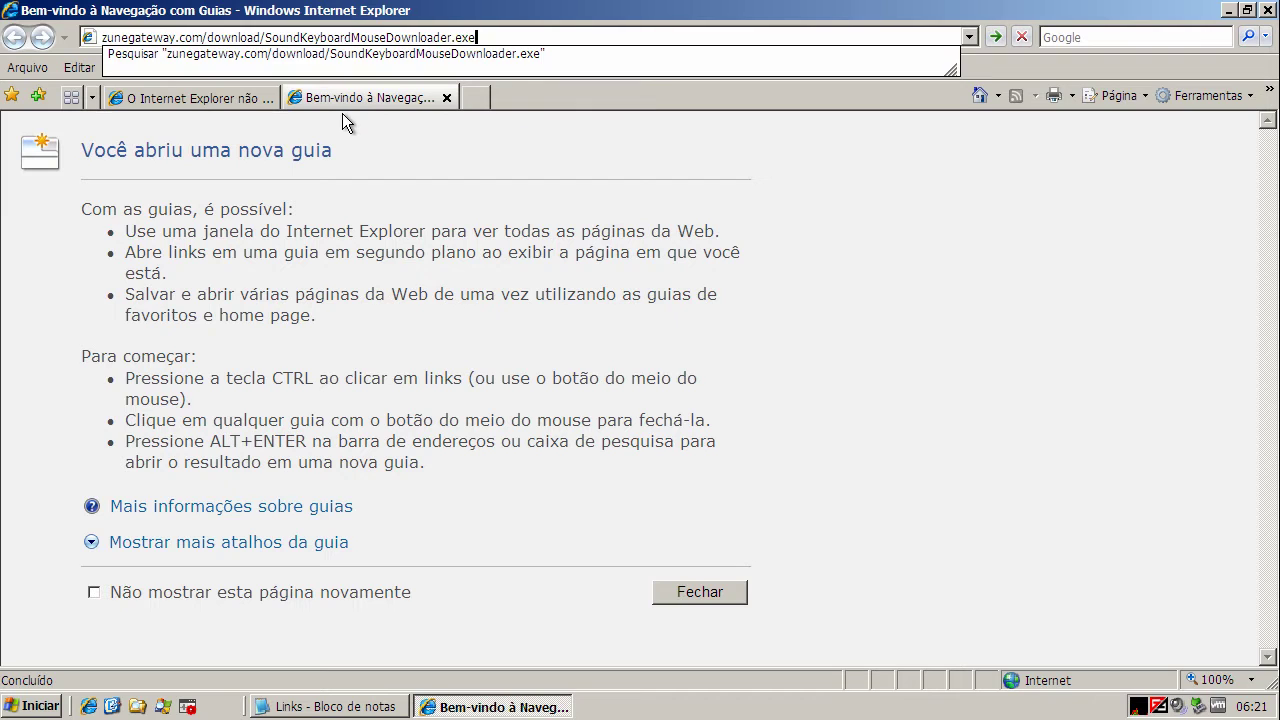
pyautogui.press('Return')
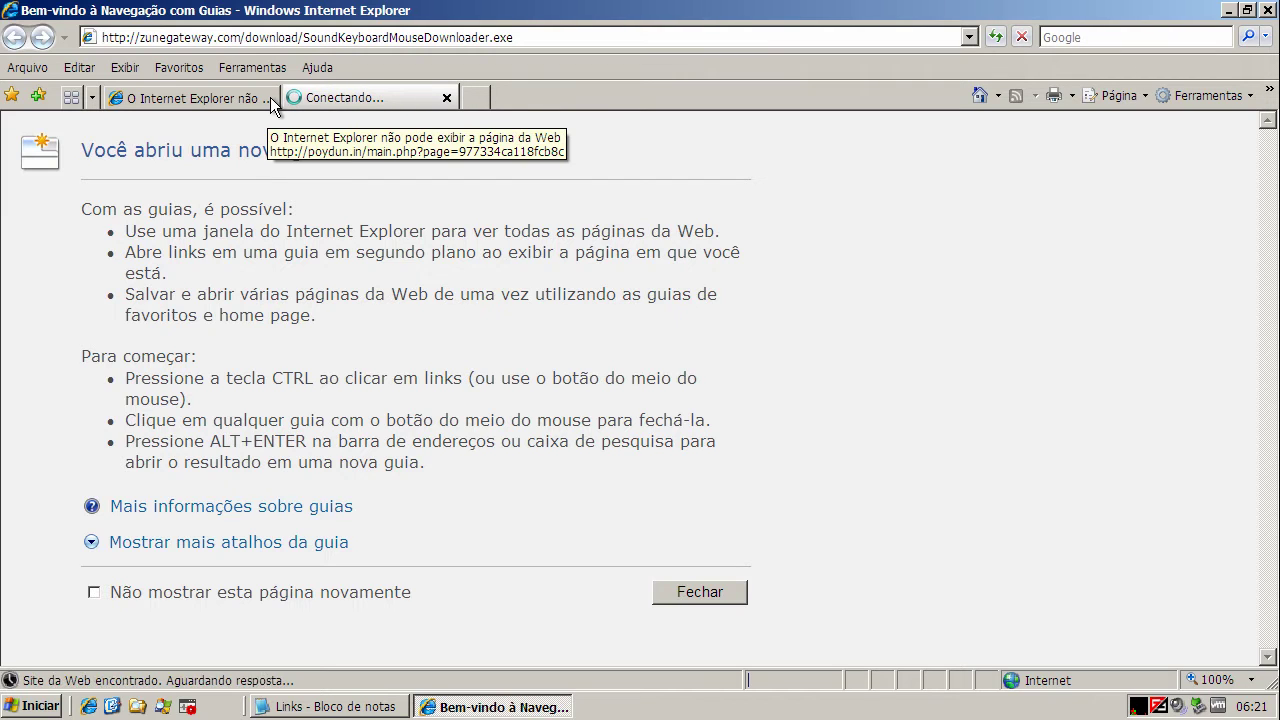
# Step: Run SoundKeyboardMouseDownloader.exe, start its setup in English and accept the RelevantKnowledge terms
pyautogui.click(592, 357)
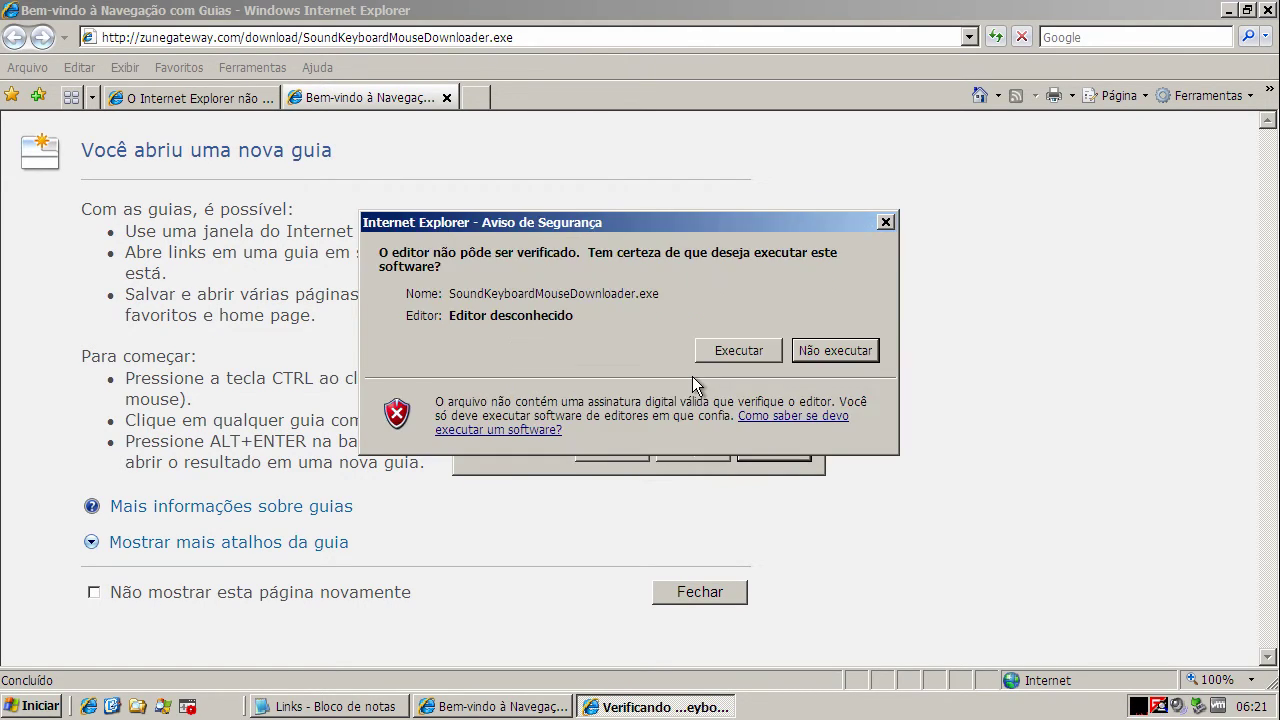
pyautogui.click(733, 355)
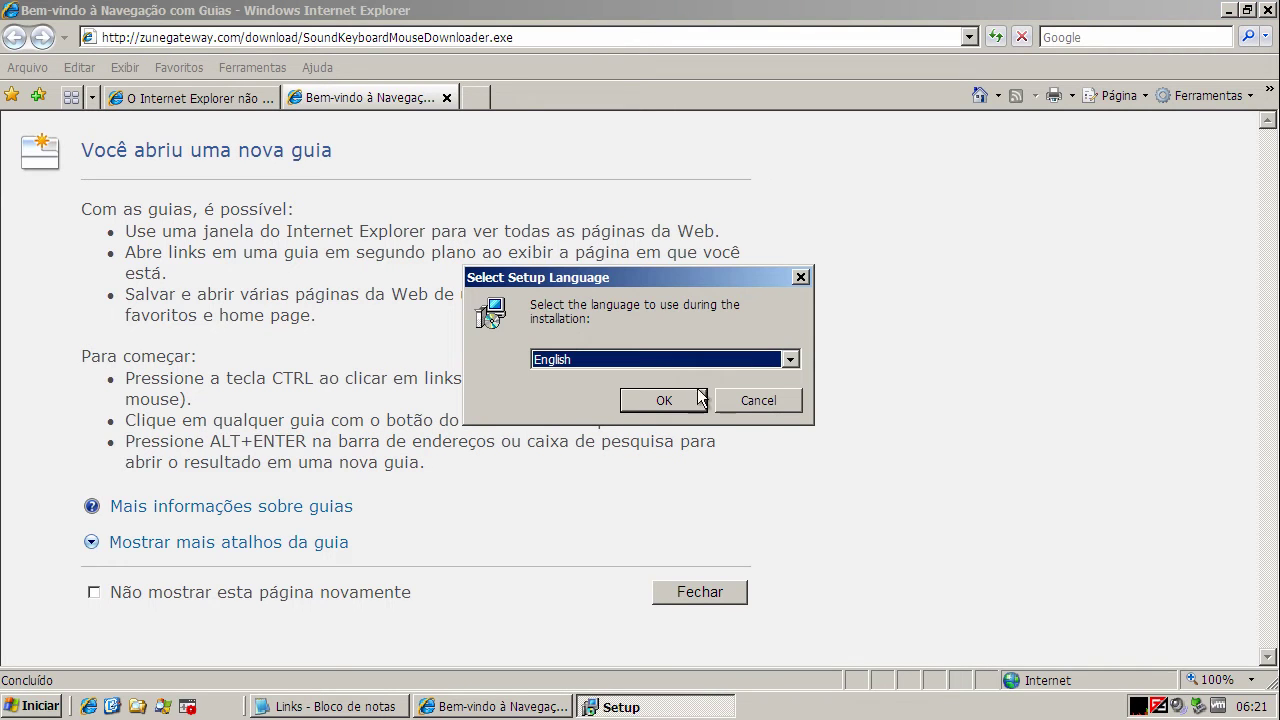
pyautogui.click(663, 401)
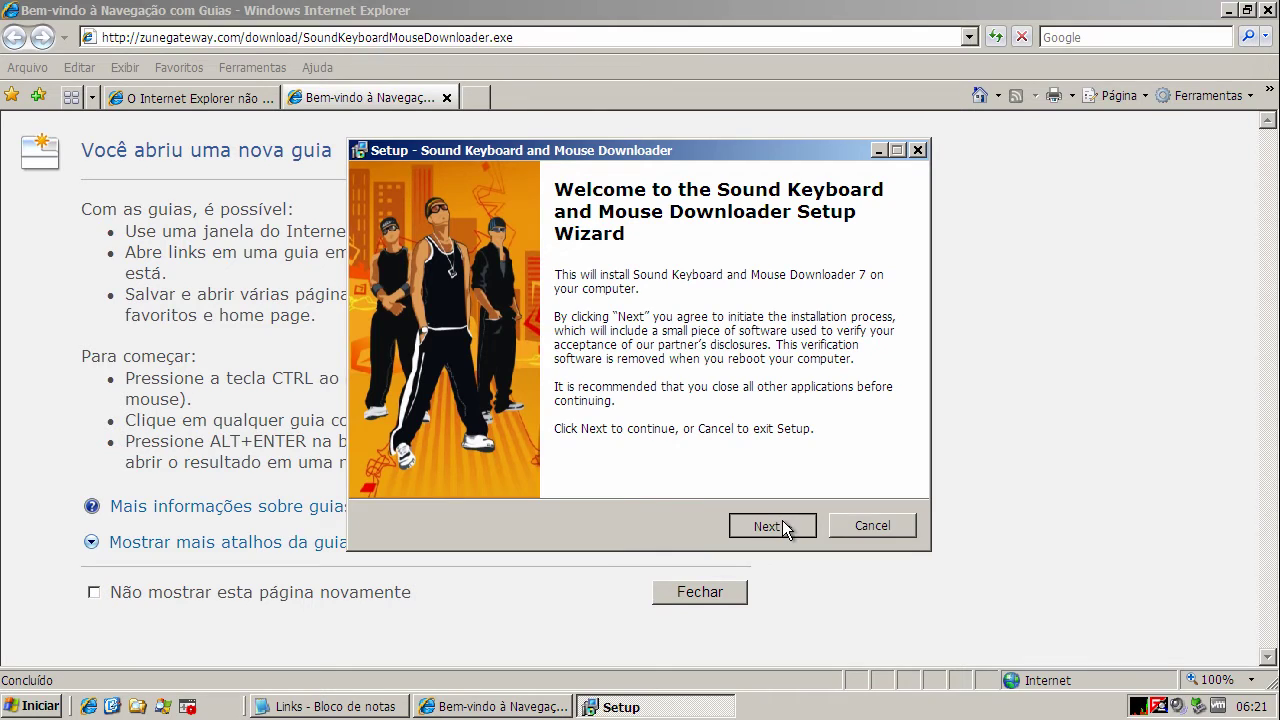
pyautogui.click(786, 528)
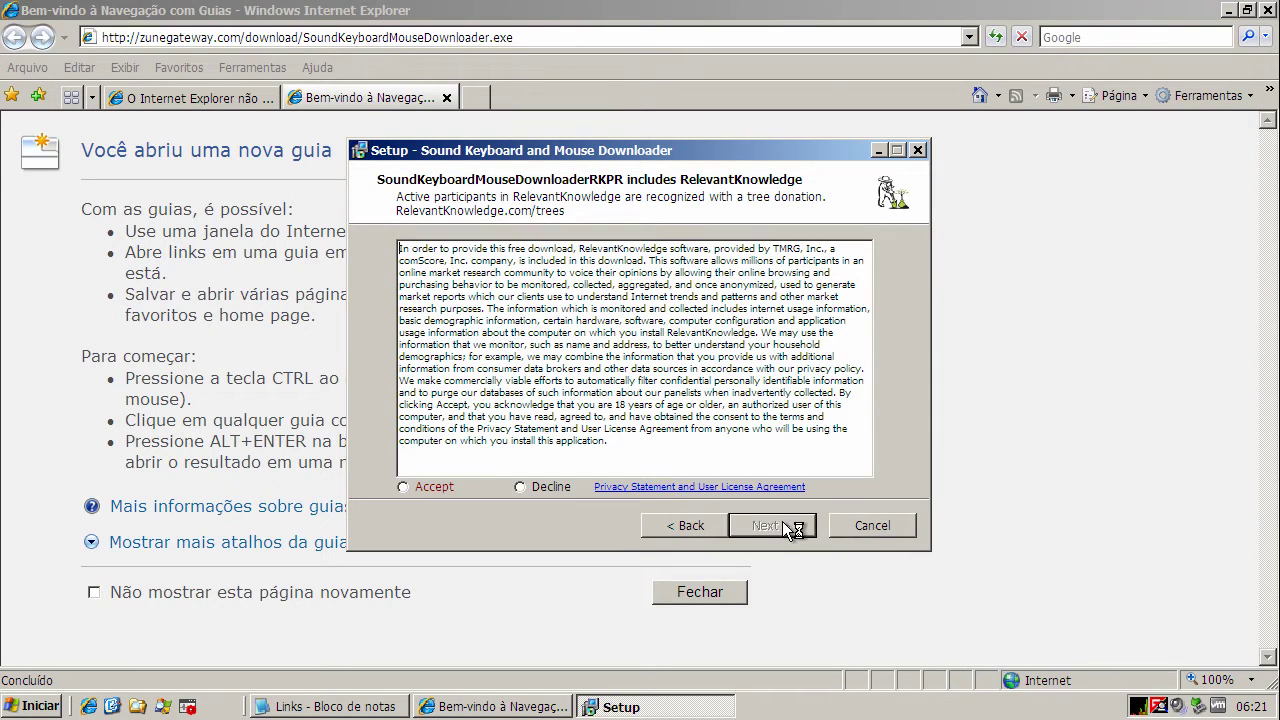
pyautogui.click(437, 487)
pyautogui.click(760, 532)
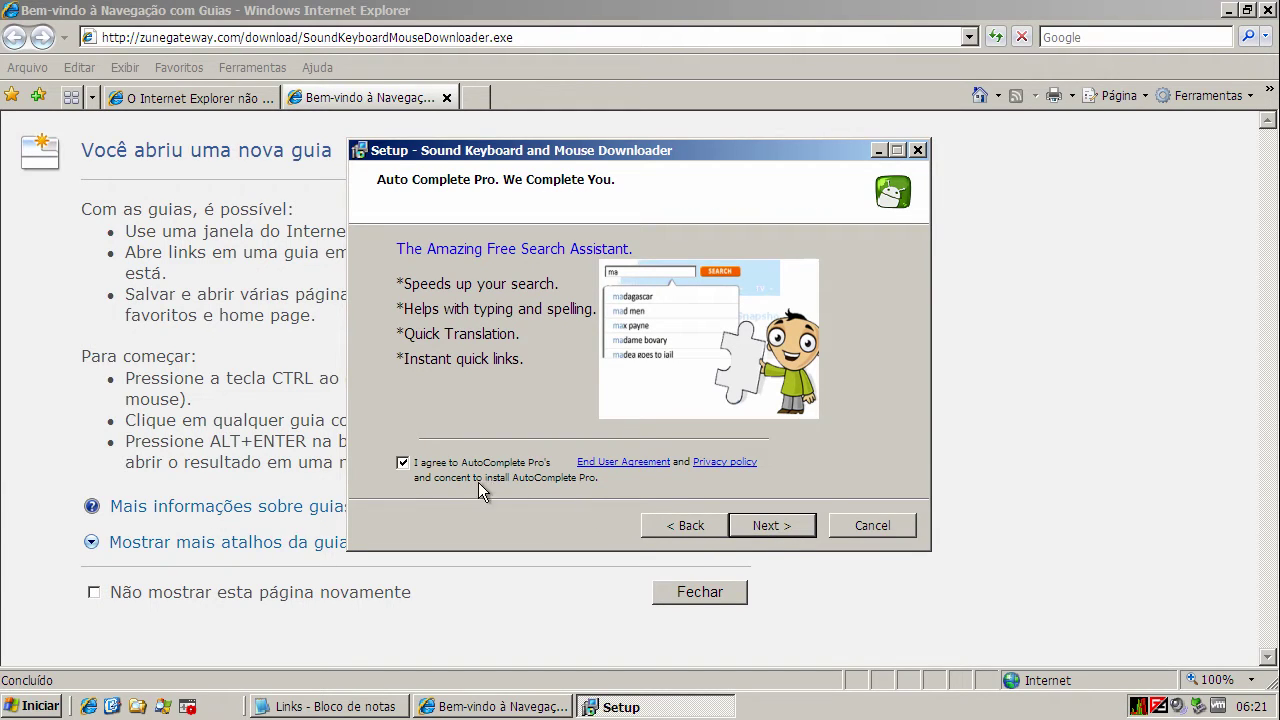
# Step: Clear the AutoComplete Pro consent, keep Internet Speed Booster selected, and install Sound Keyboard and Mouse Downloader in the default nomoreadware.com\Downloads folder
pyautogui.click(410, 465)
pyautogui.click(767, 530)
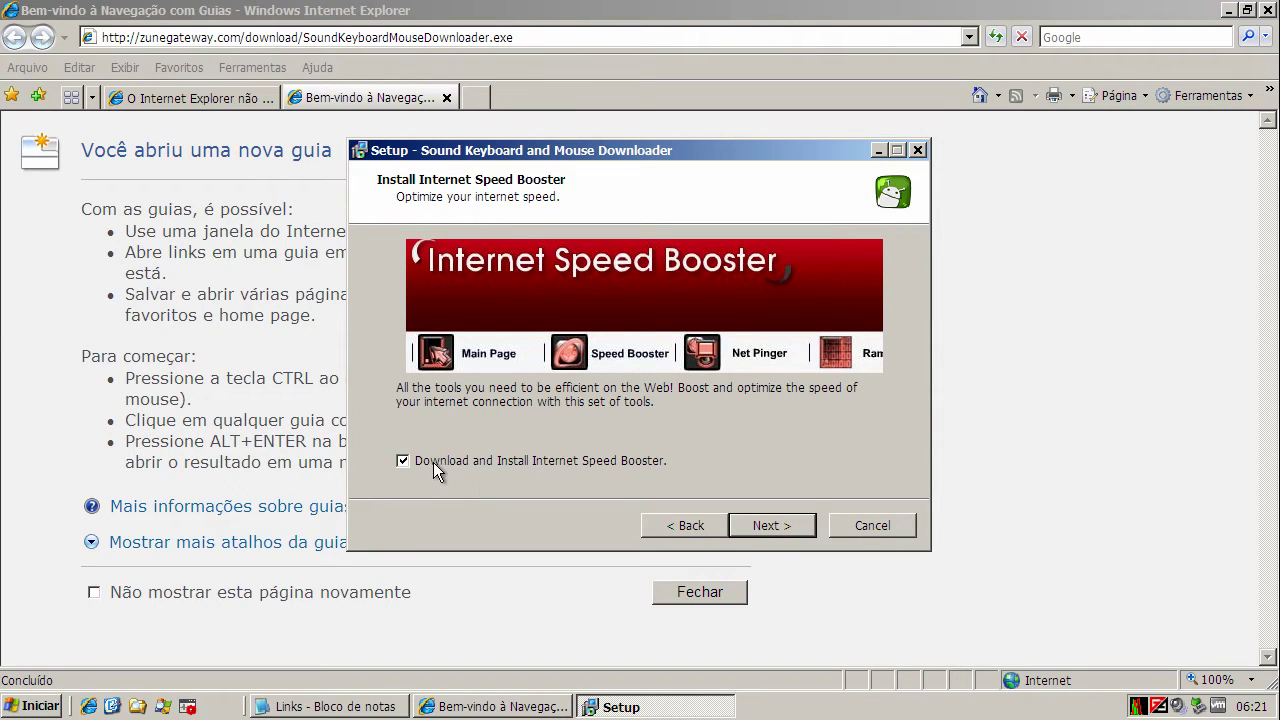
pyautogui.click(770, 526)
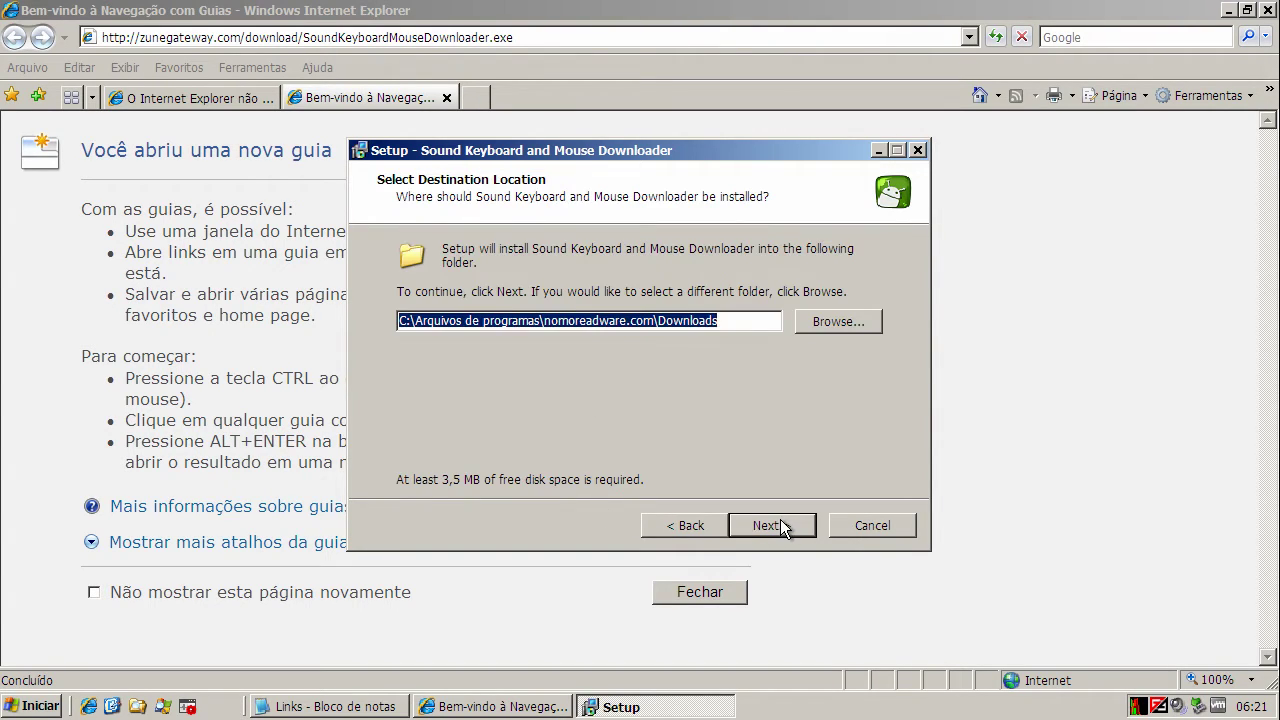
pyautogui.click(779, 527)
pyautogui.click(781, 527)
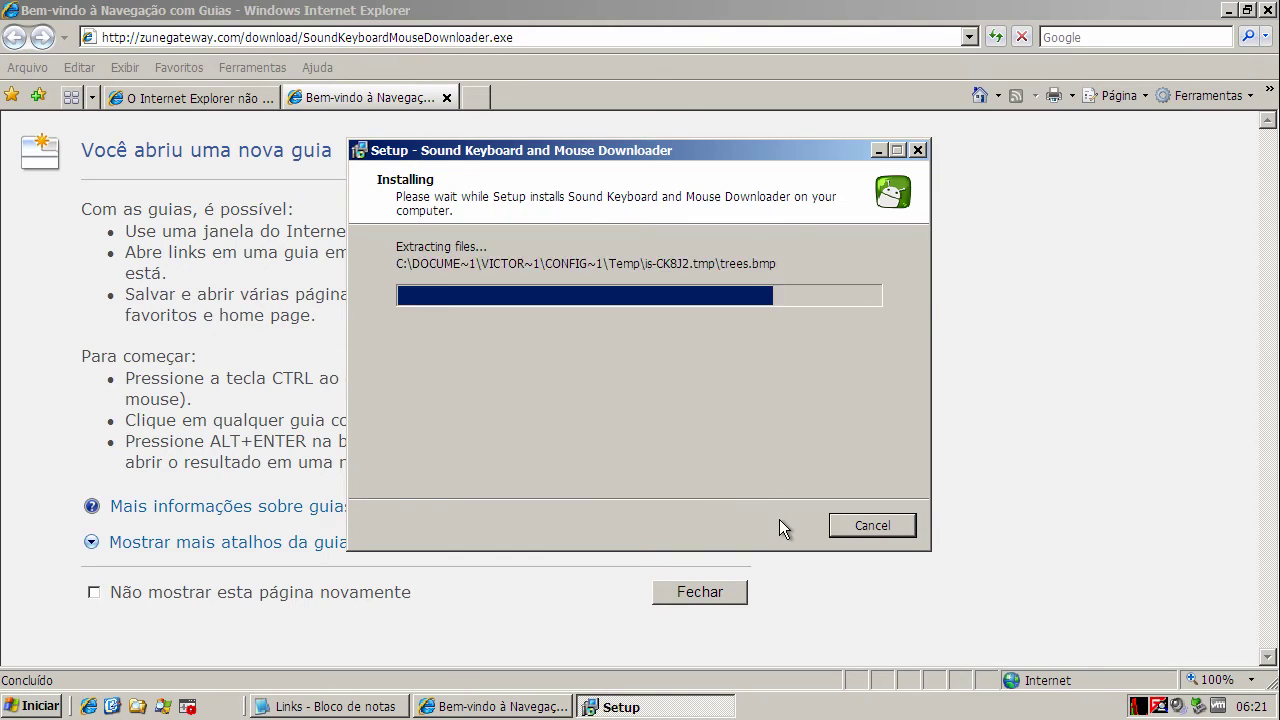
pyautogui.click(782, 525)
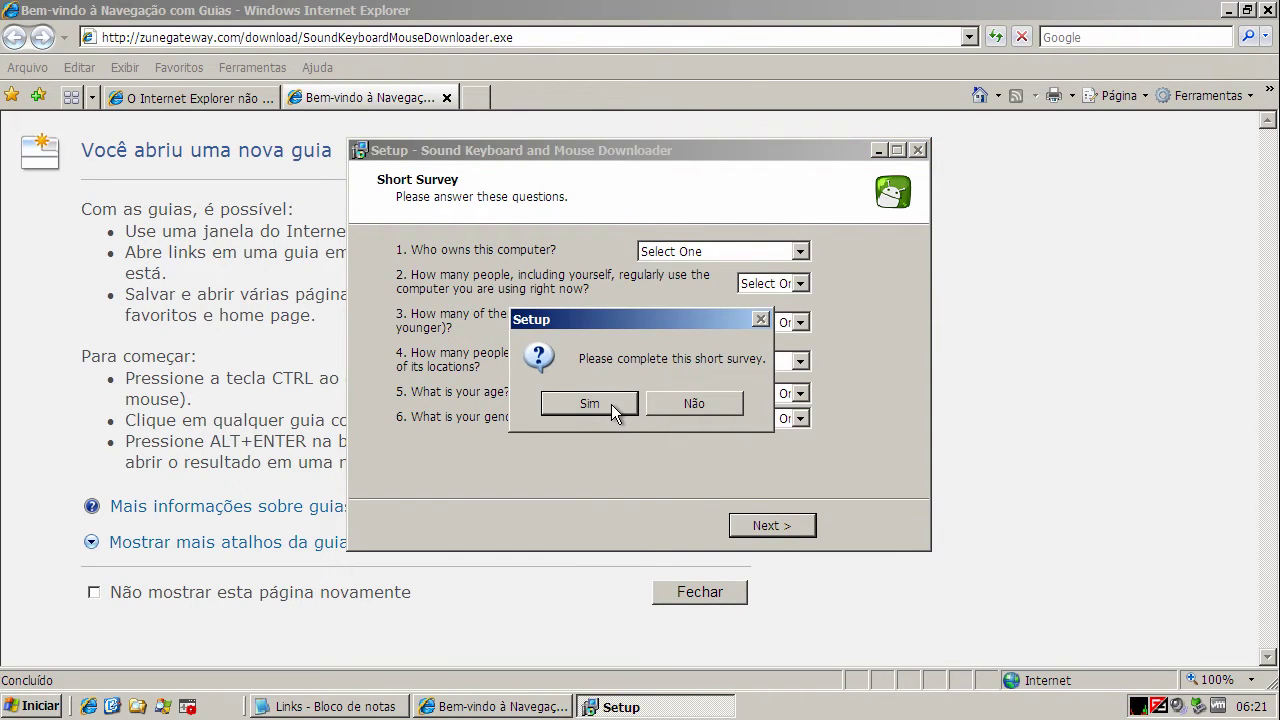
# Step: Agree to the short survey prompt, minimize the Sound Keyboard and Mouse Downloader setup and try to close it
pyautogui.click(589, 404)
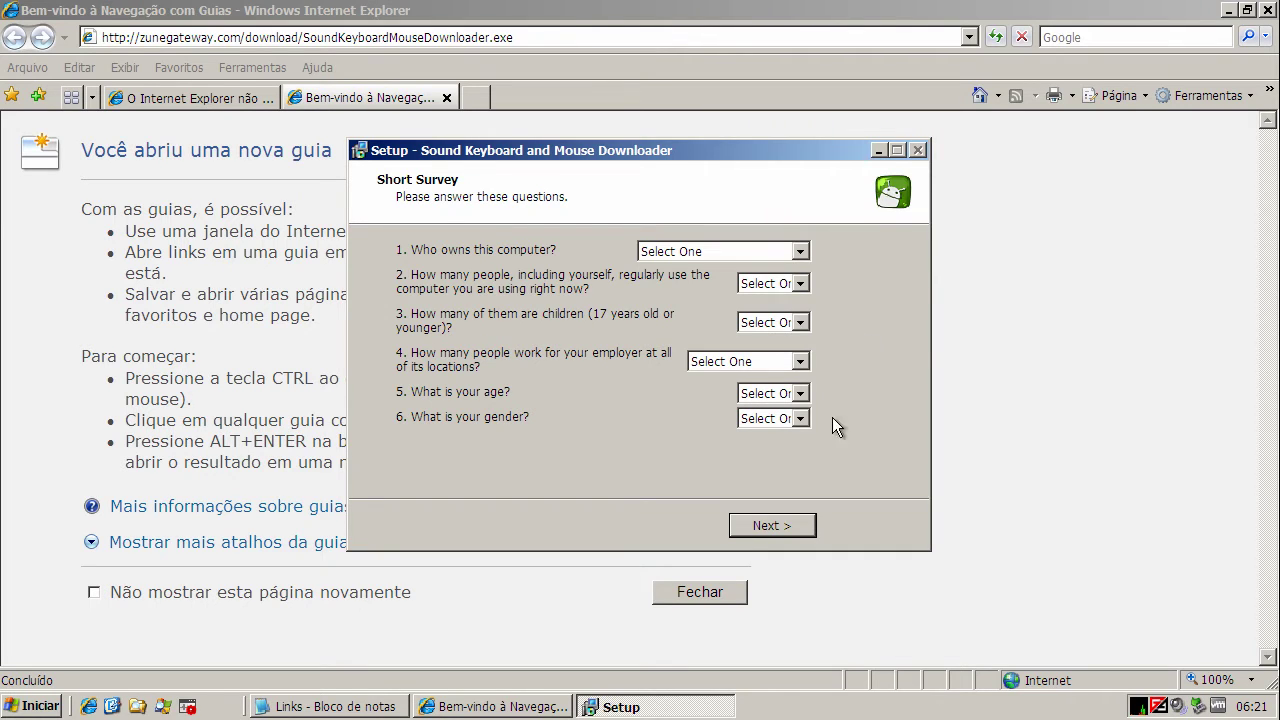
pyautogui.click(880, 150)
pyautogui.rightClick(655, 708)
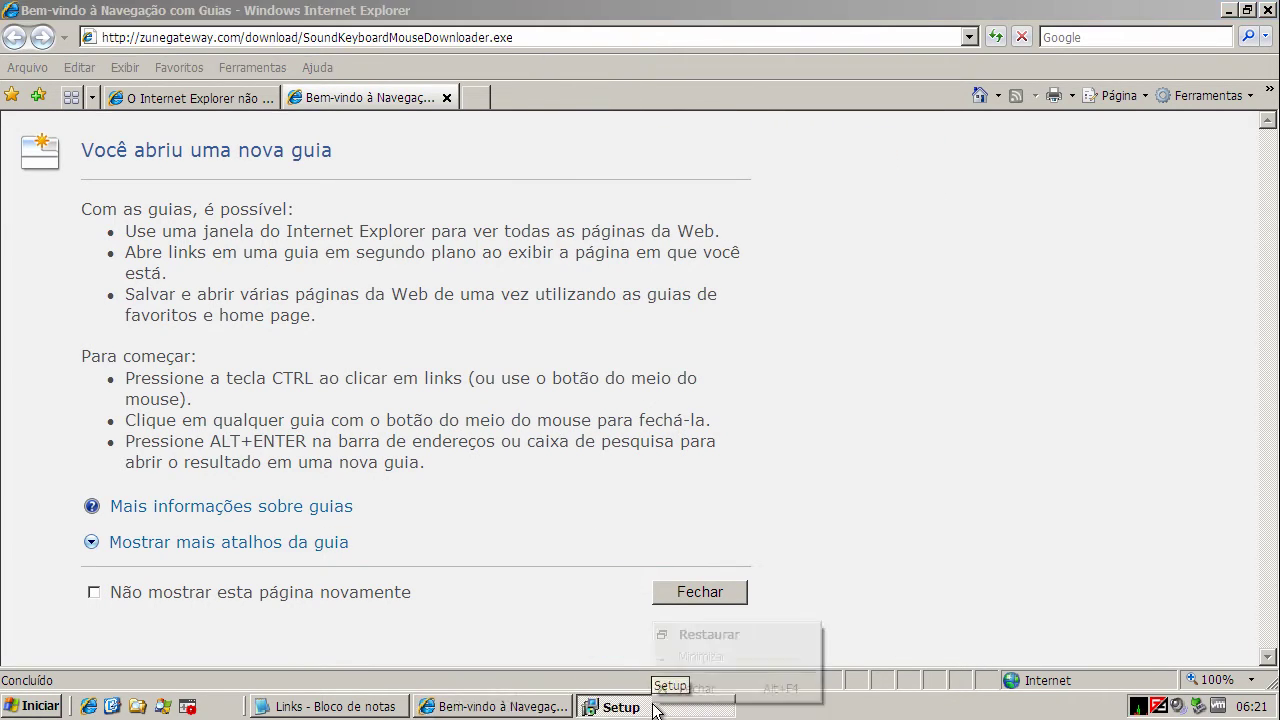
pyautogui.press('Escape')
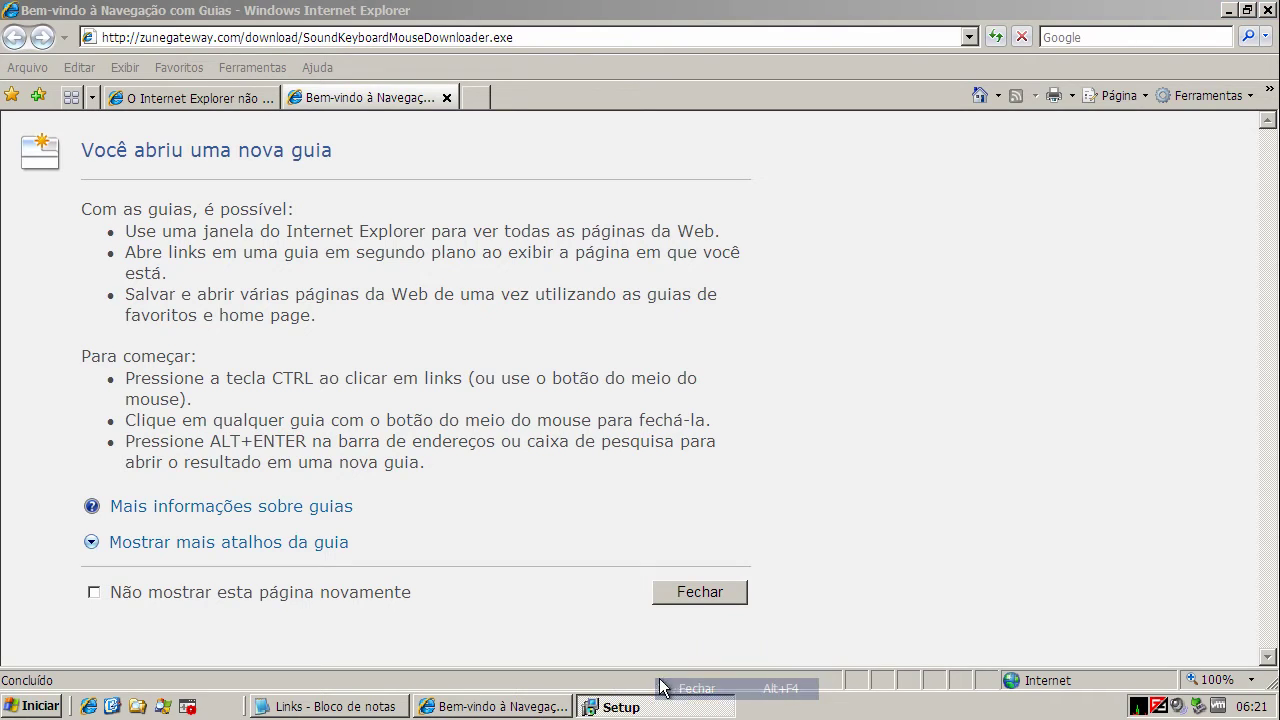
pyautogui.click(360, 707)
pyautogui.doubleClick(364, 346)
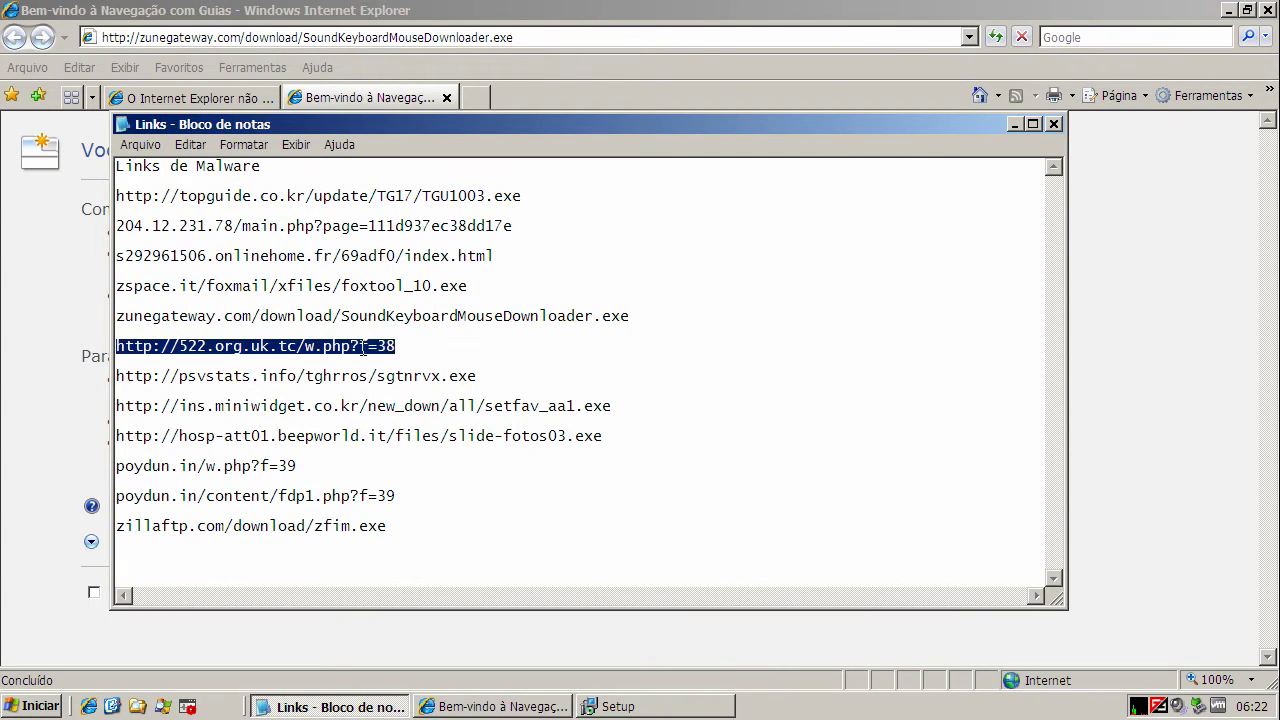
pyautogui.rightClick(364, 348)
pyautogui.click(405, 411)
pyautogui.click(307, 46)
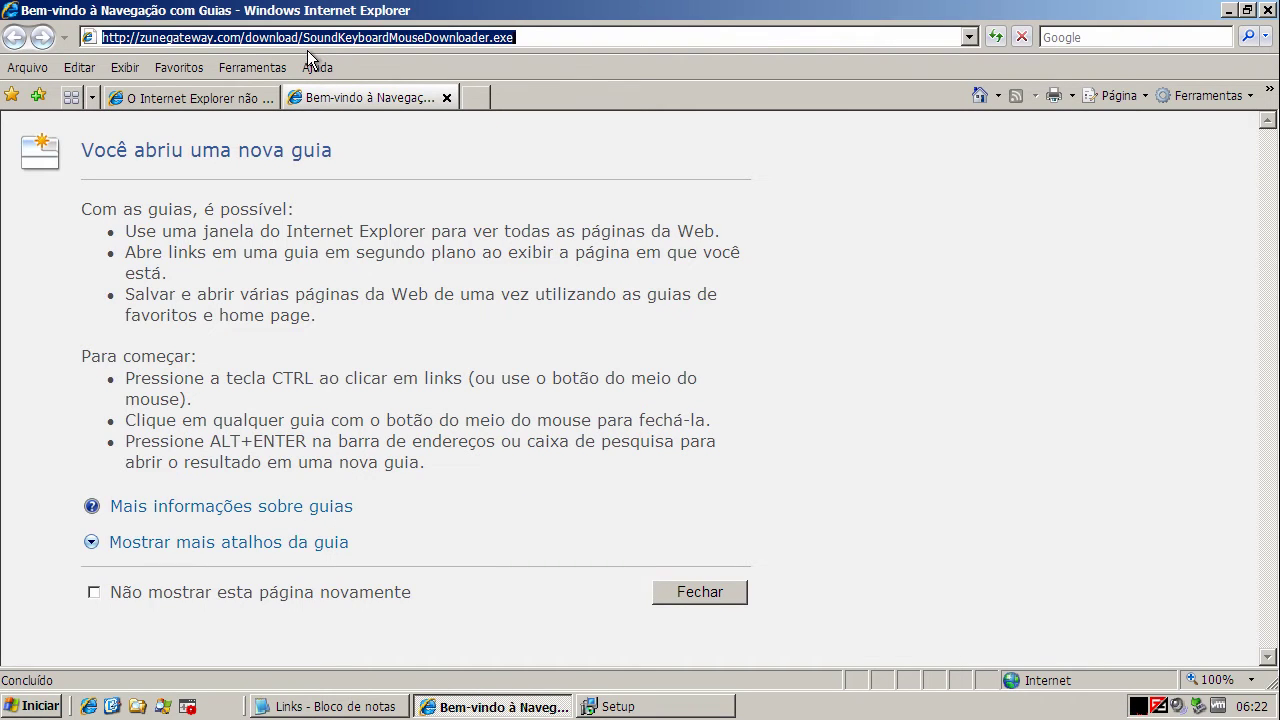
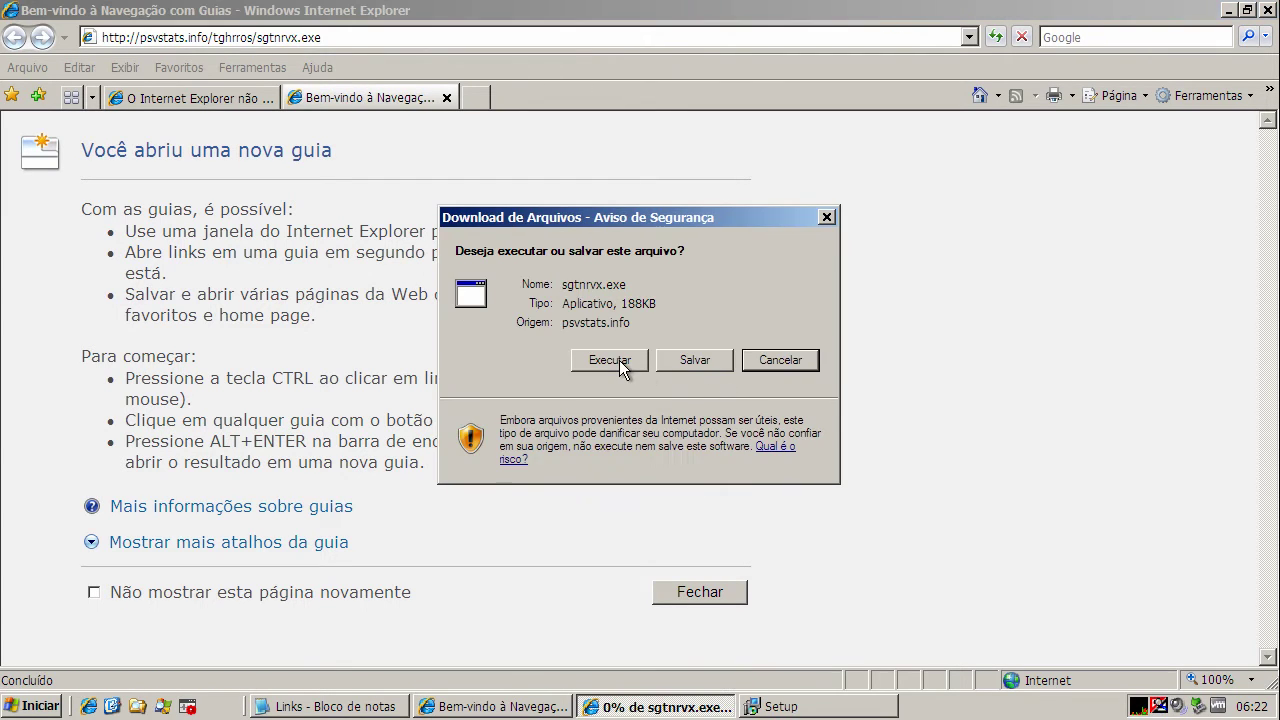
# Step: Run sgtnrvx.exe from psvstats.info and setfav_aa1.exe from ins.miniwidget.co.kr, accepting the security warnings
pyautogui.click(619, 358)
pyautogui.click(710, 351)
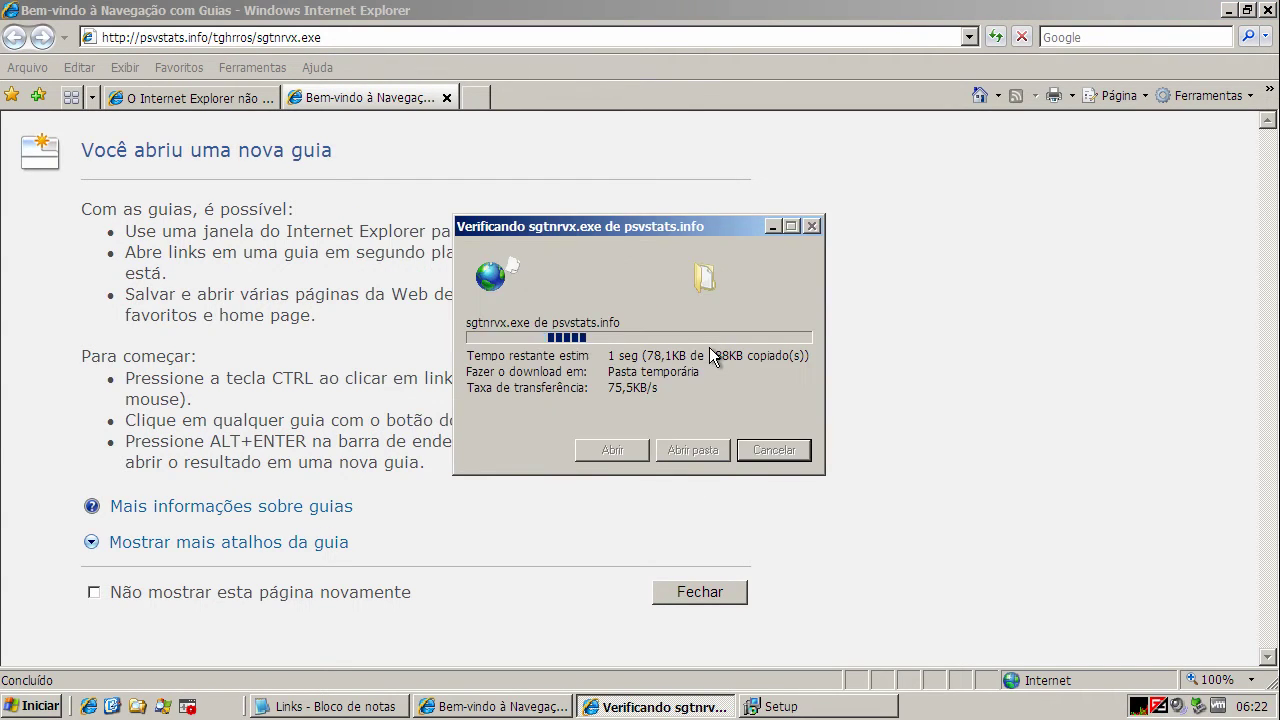
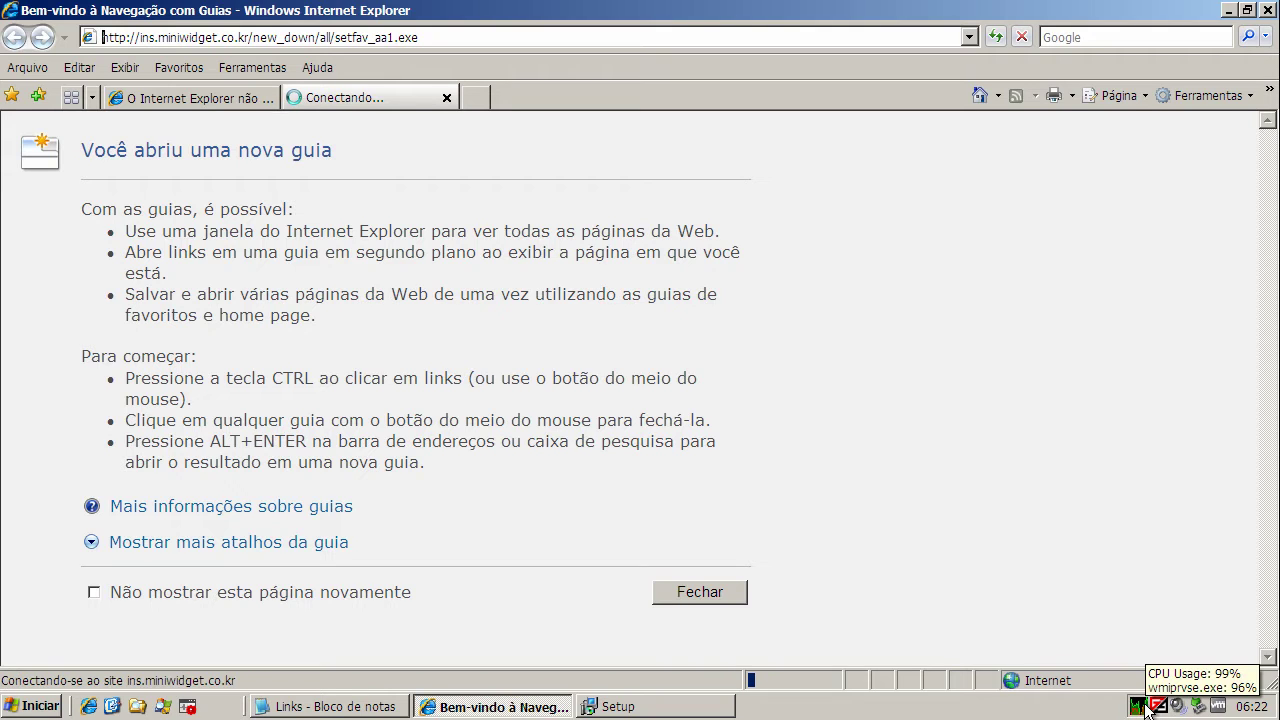
pyautogui.click(618, 362)
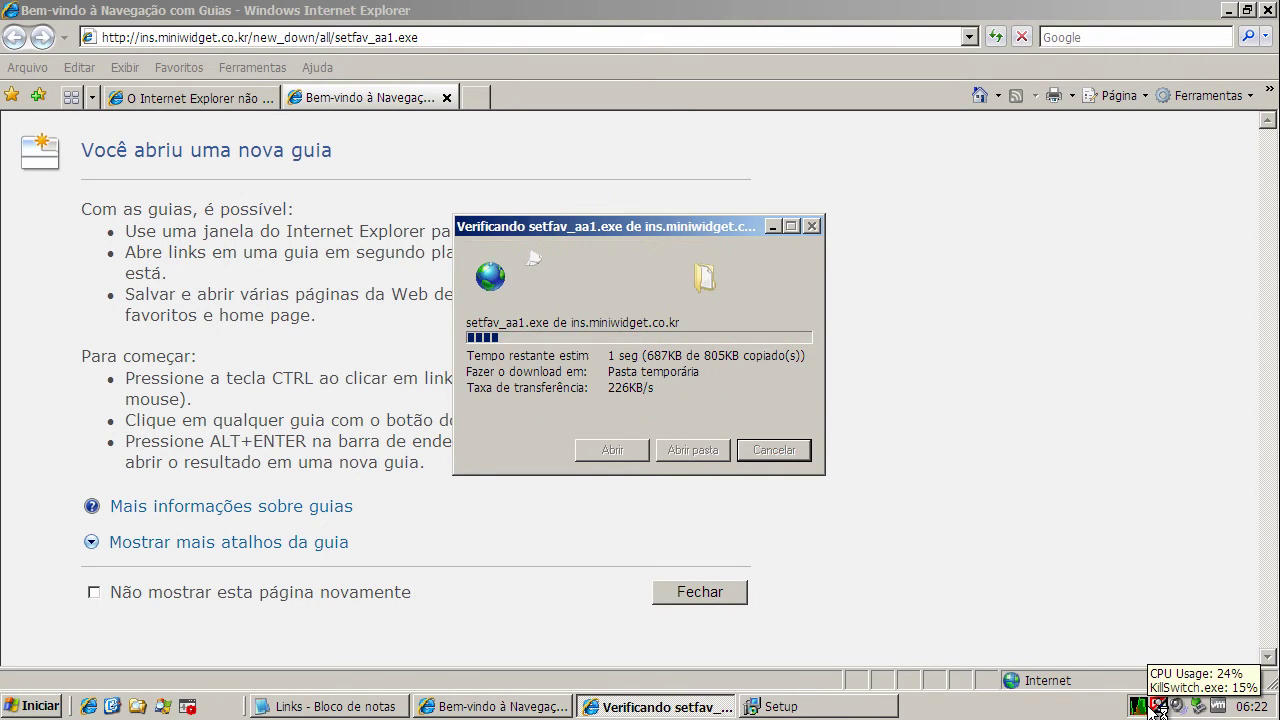
pyautogui.click(741, 349)
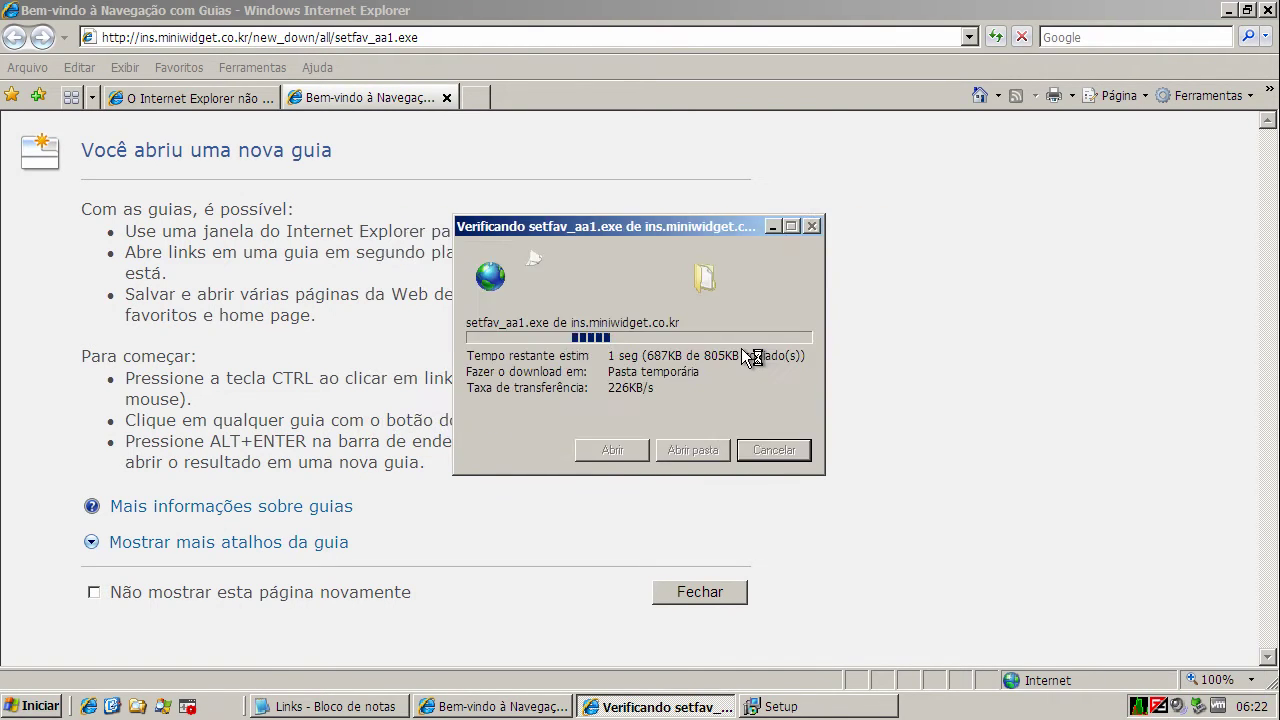
pyautogui.click(1137, 706)
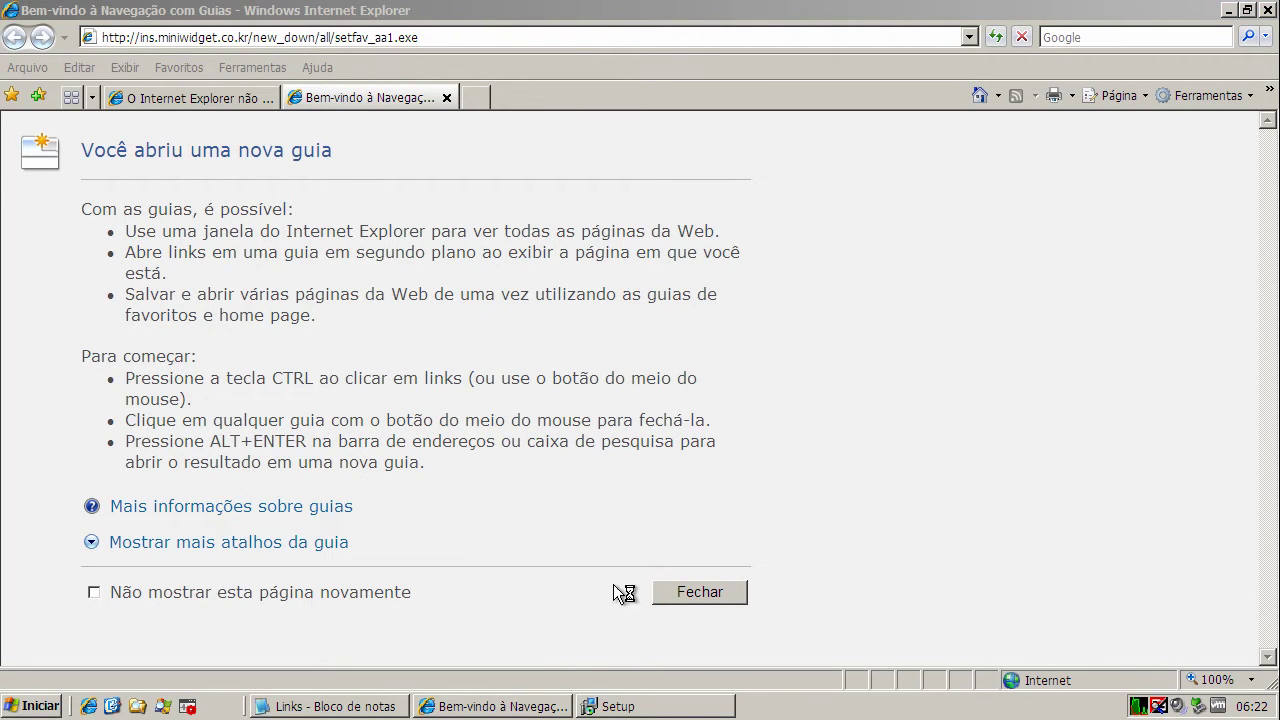
pyautogui.click(362, 708)
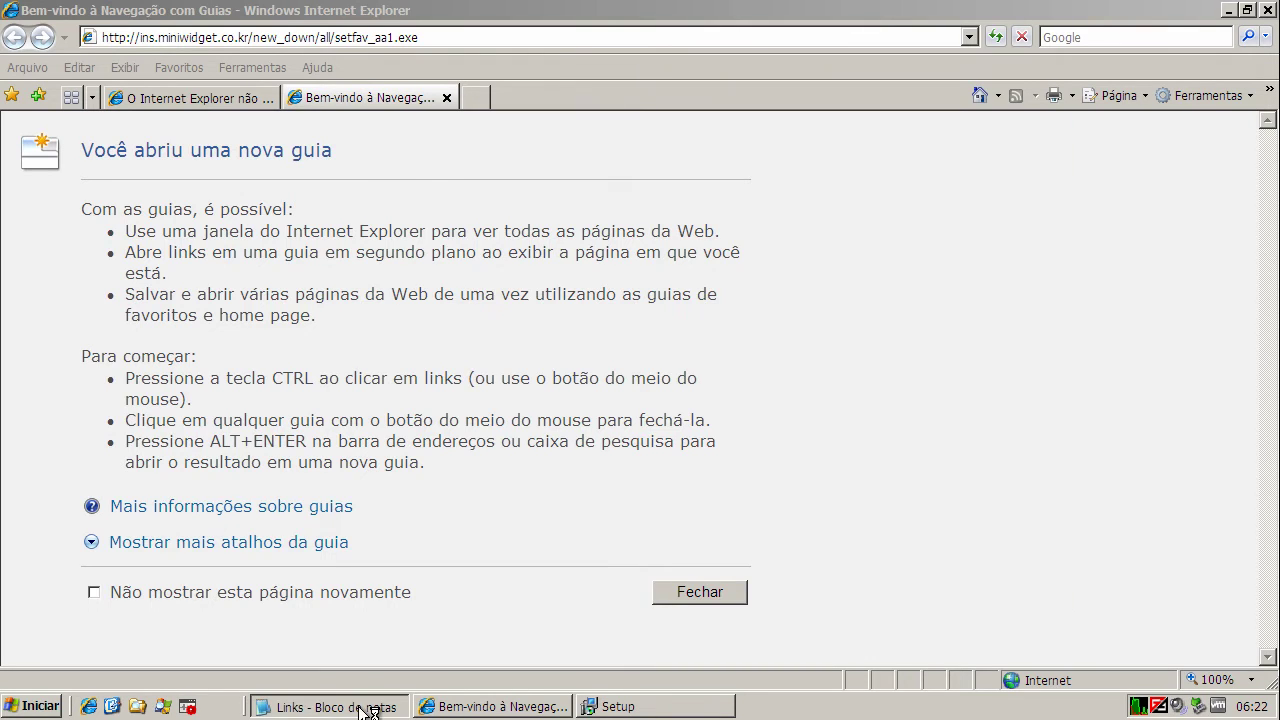
pyautogui.doubleClick(357, 440)
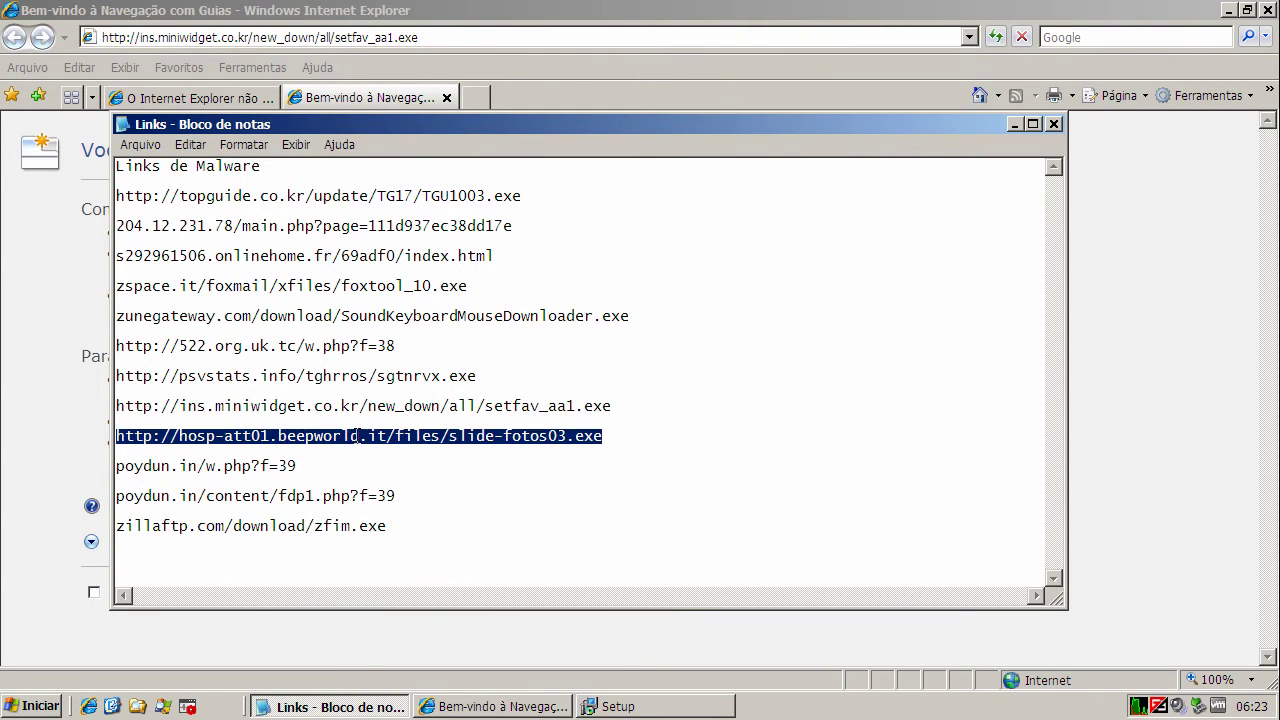
pyautogui.rightClick(357, 437)
pyautogui.click(413, 493)
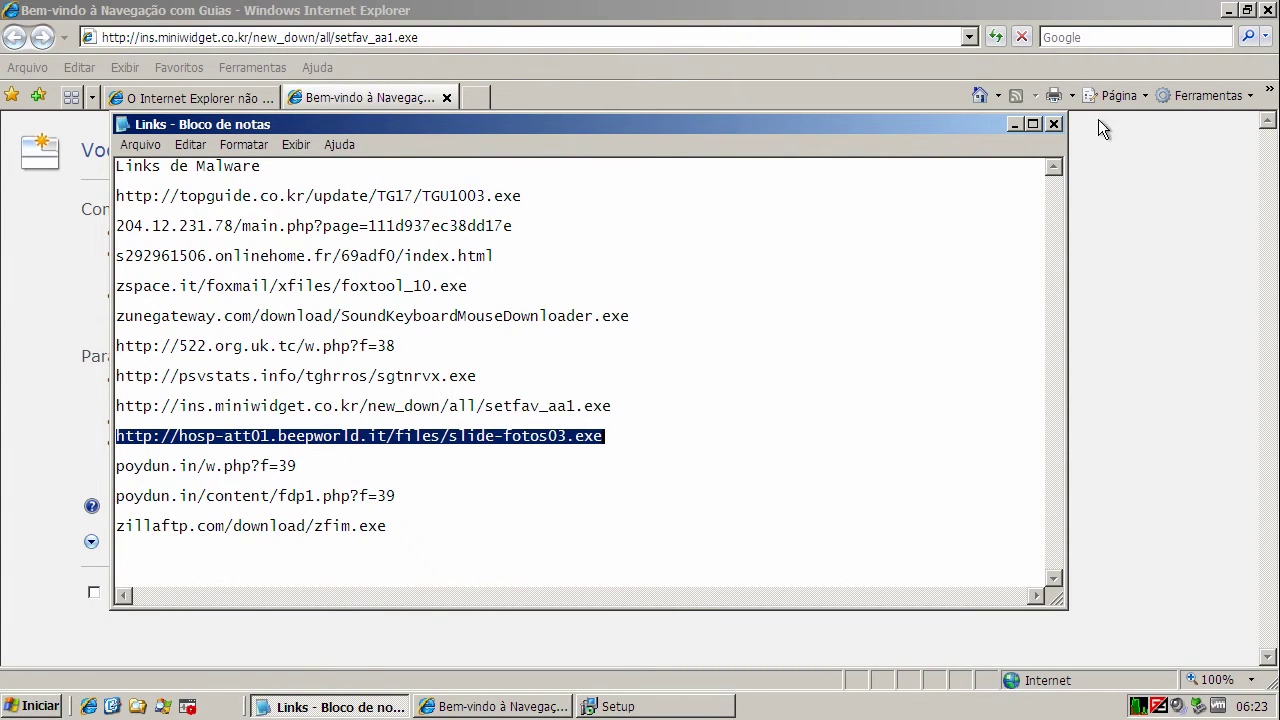
pyautogui.click(1014, 124)
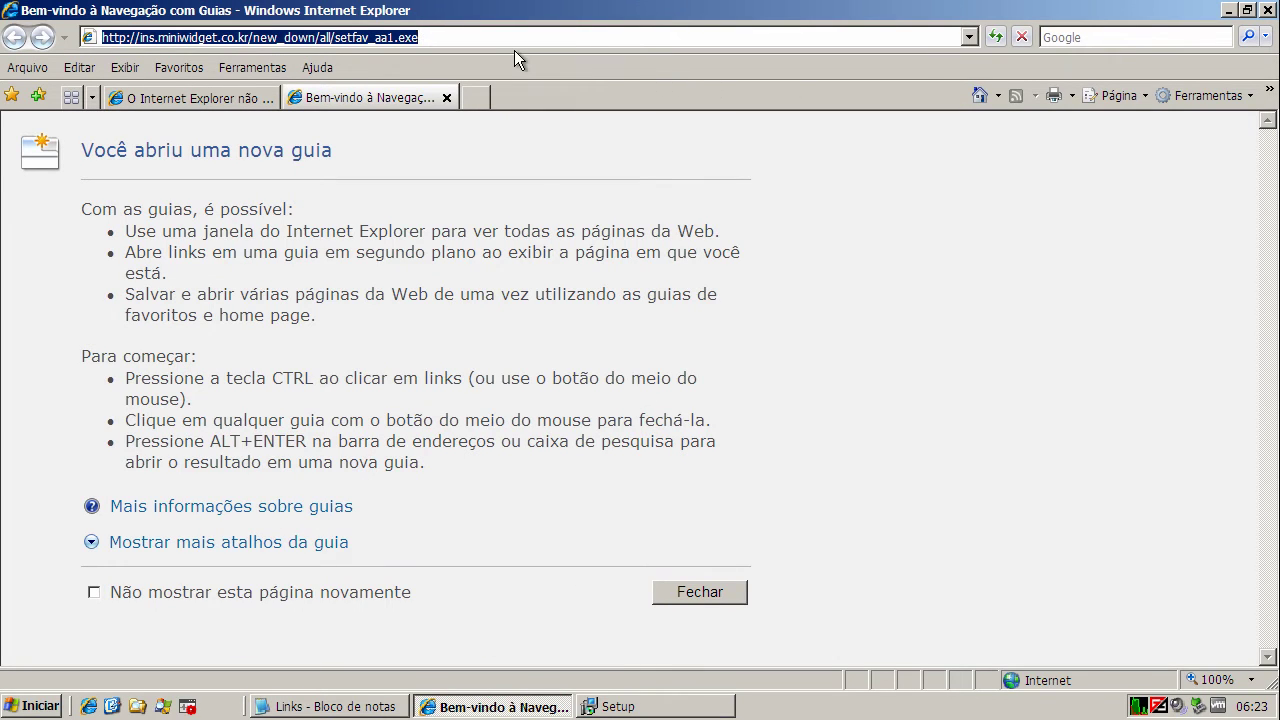
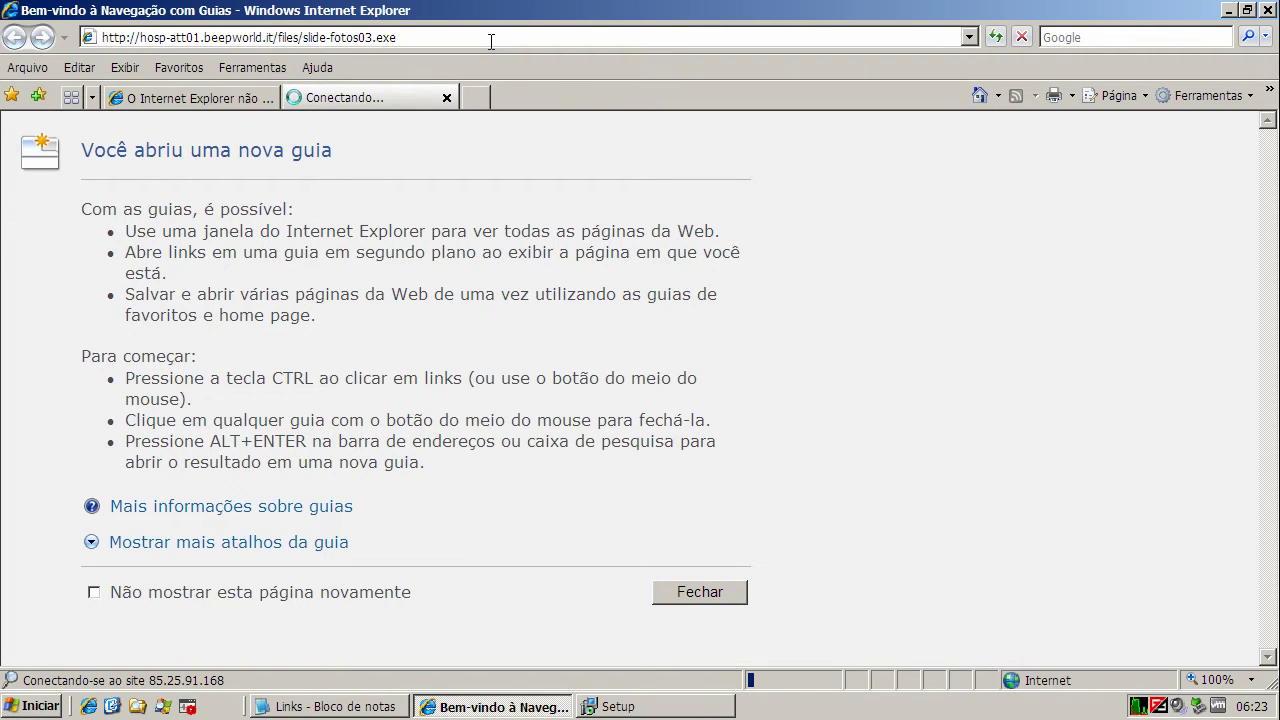
# Step: Open COMODO KillSwitch to monitor the processes and run slide-fotos03.exe from hosp-att01.beepworld.it despite the security warnings
pyautogui.click(1157, 706)
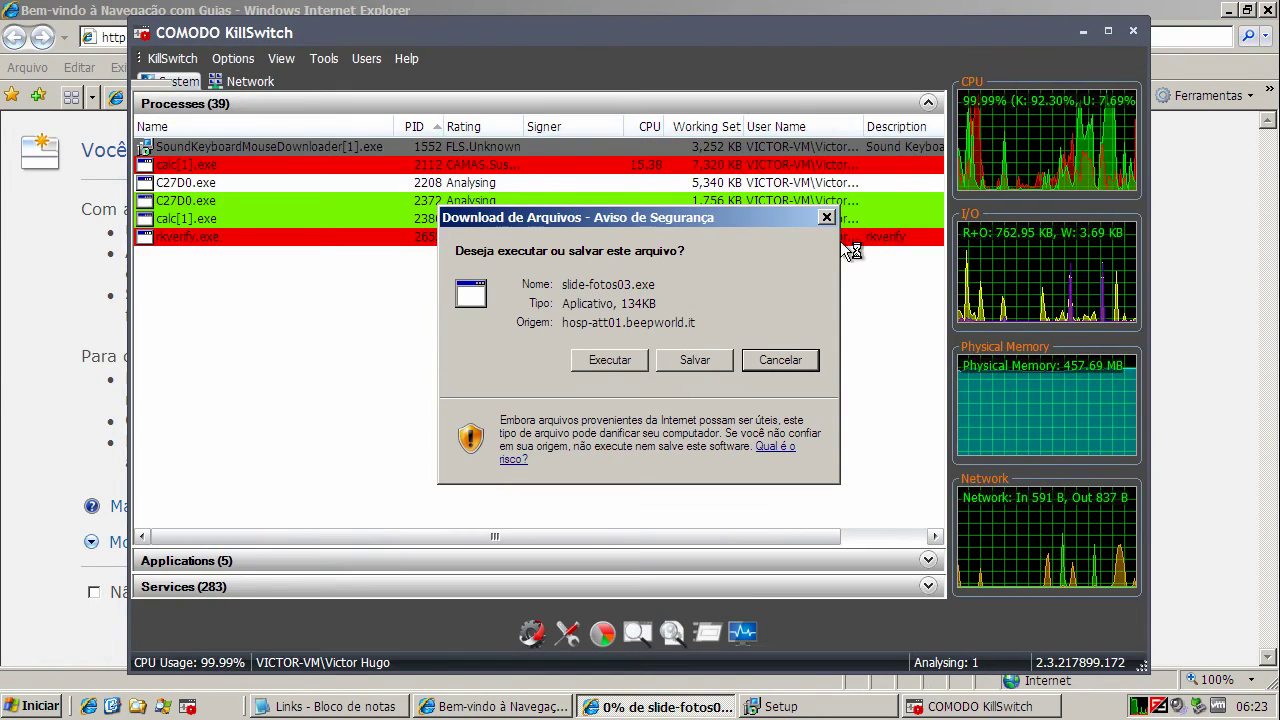
pyautogui.click(607, 360)
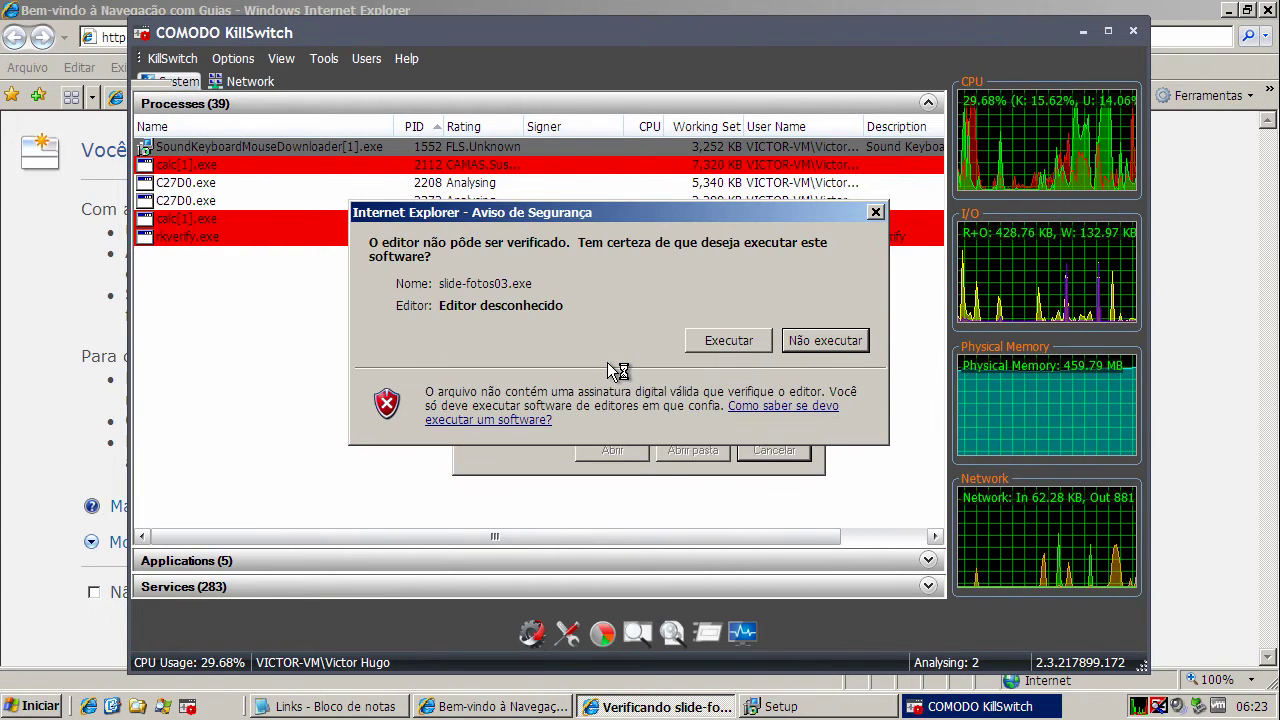
pyautogui.click(727, 344)
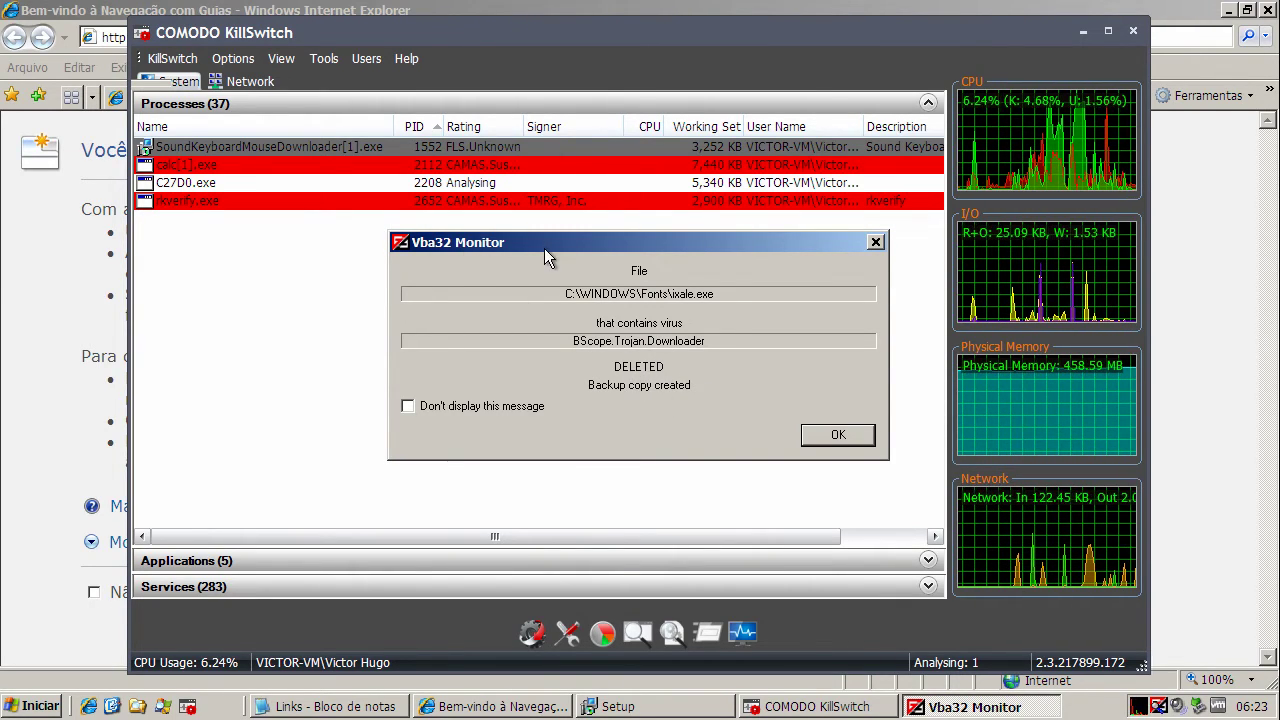
# Step: Try to dismiss the Vba32 Monitor alert for C:\WINDOWS\Fonts\ixale.exe and close COMODO KillSwitch
pyautogui.click(838, 436)
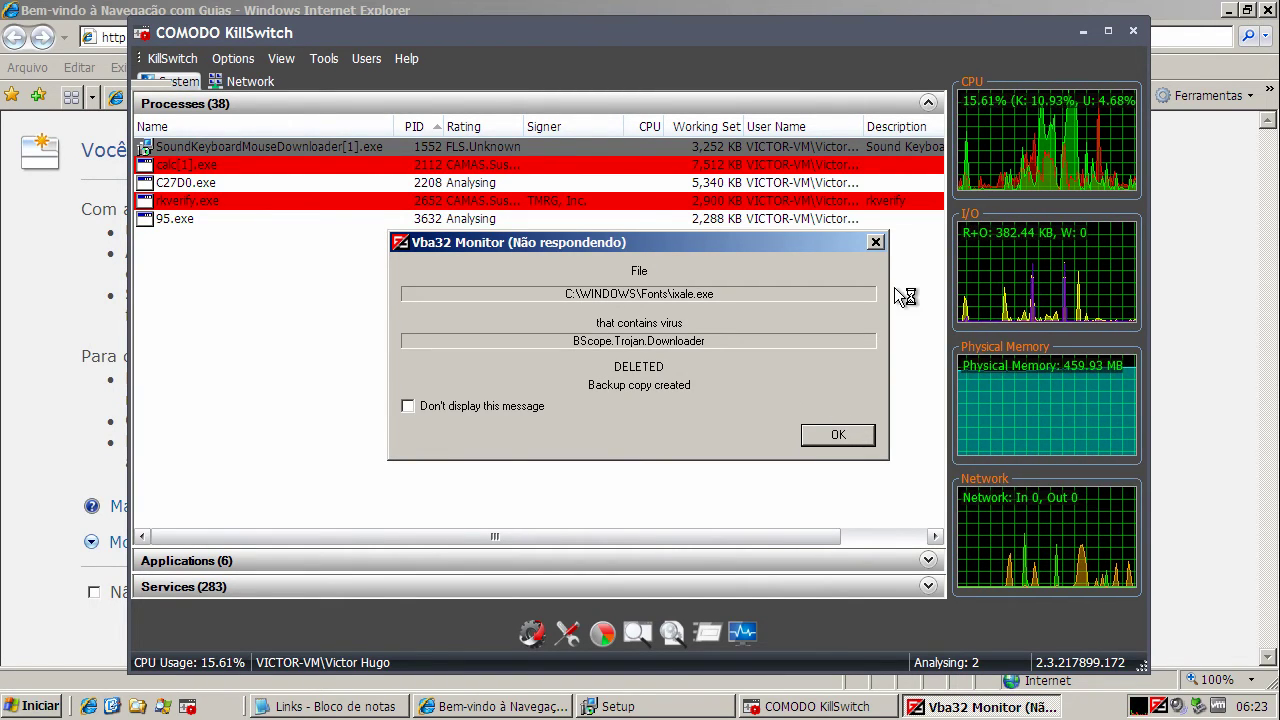
pyautogui.click(1133, 34)
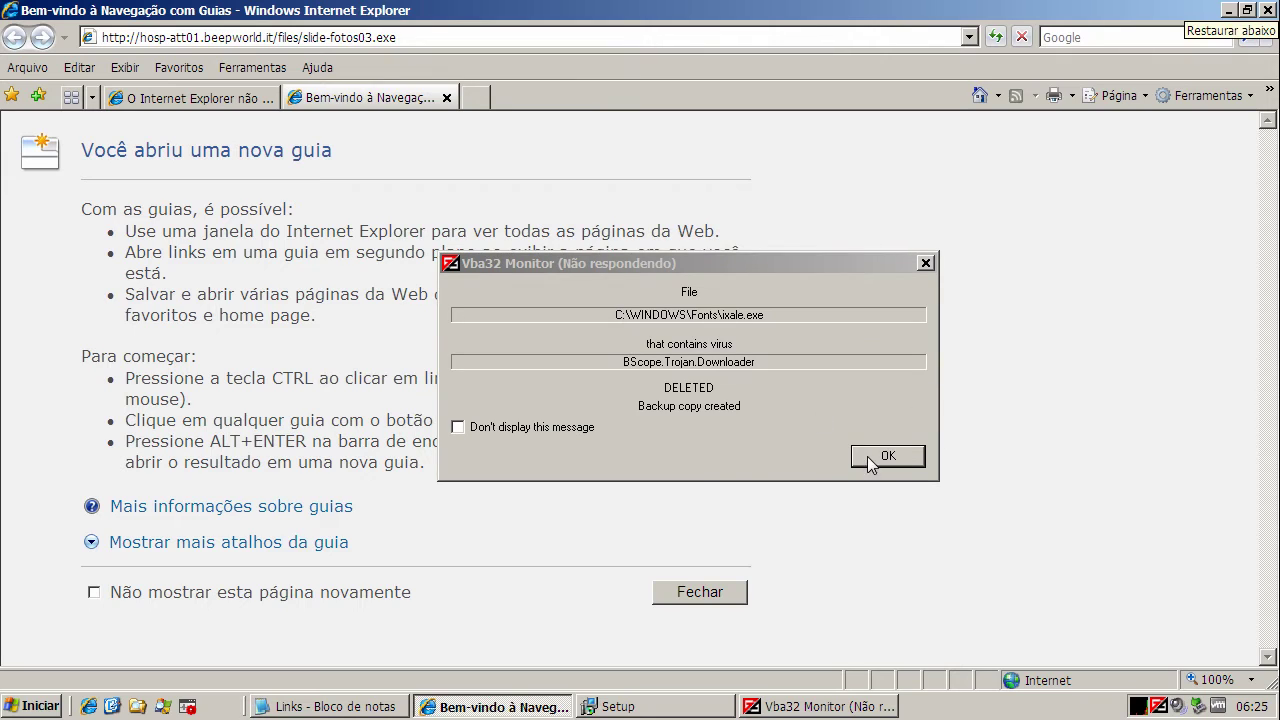
pyautogui.click(884, 457)
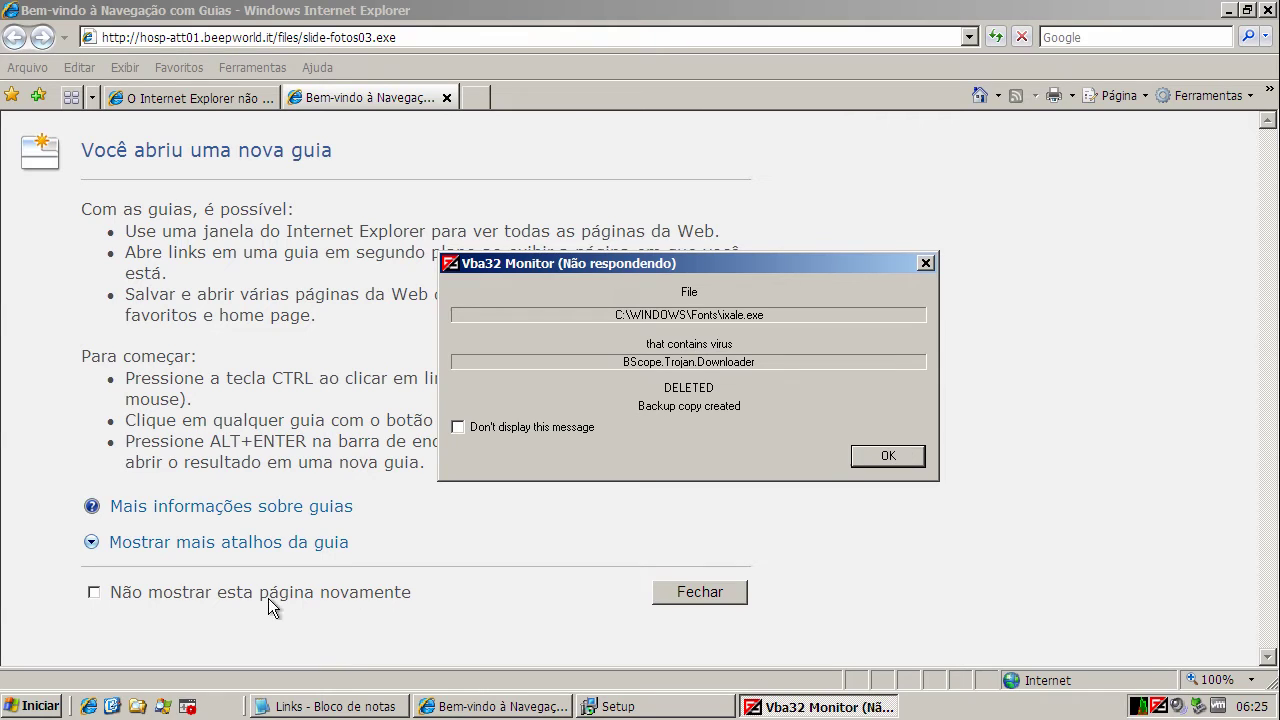
# Step: Restart the Windows XP computer
pyautogui.click(40, 706)
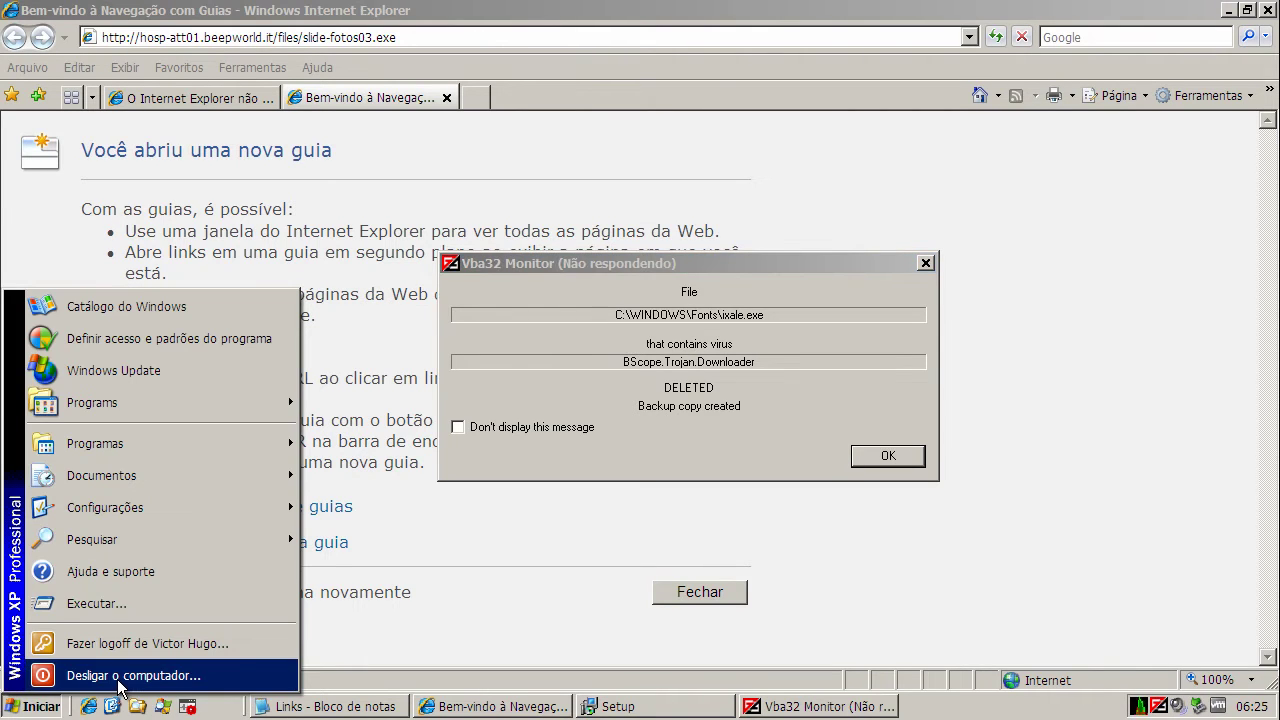
pyautogui.click(118, 676)
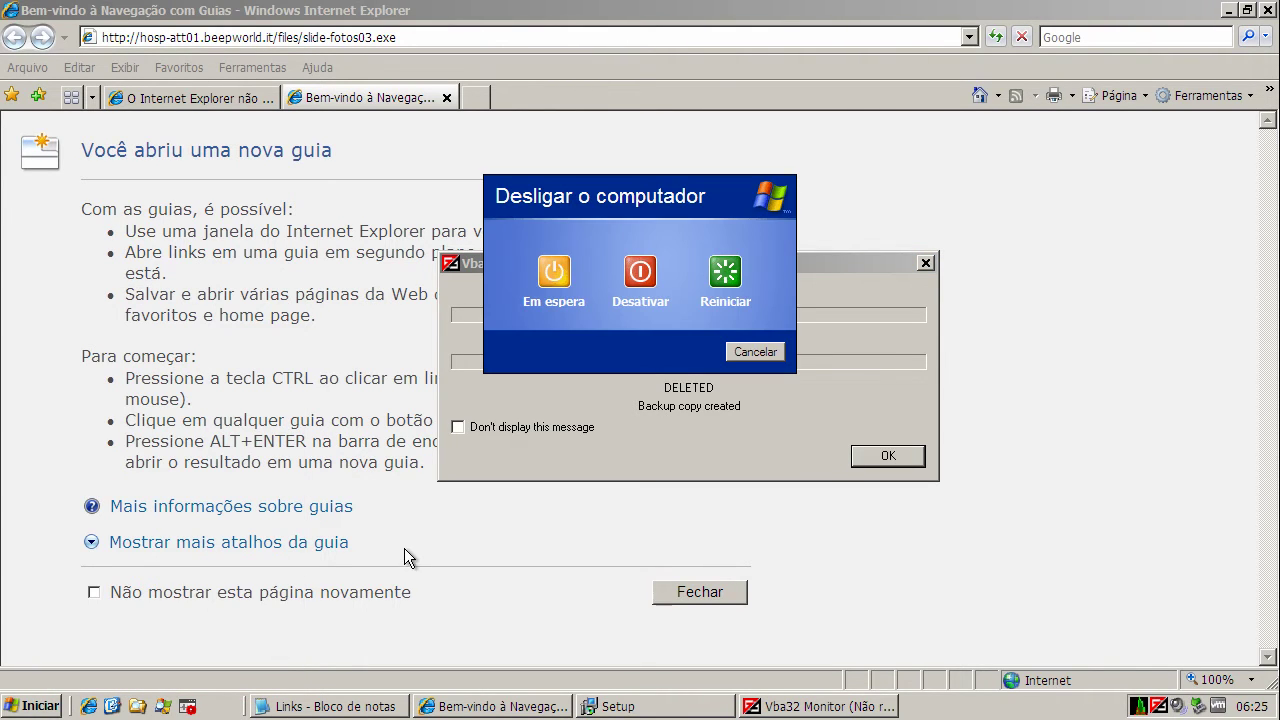
pyautogui.click(728, 276)
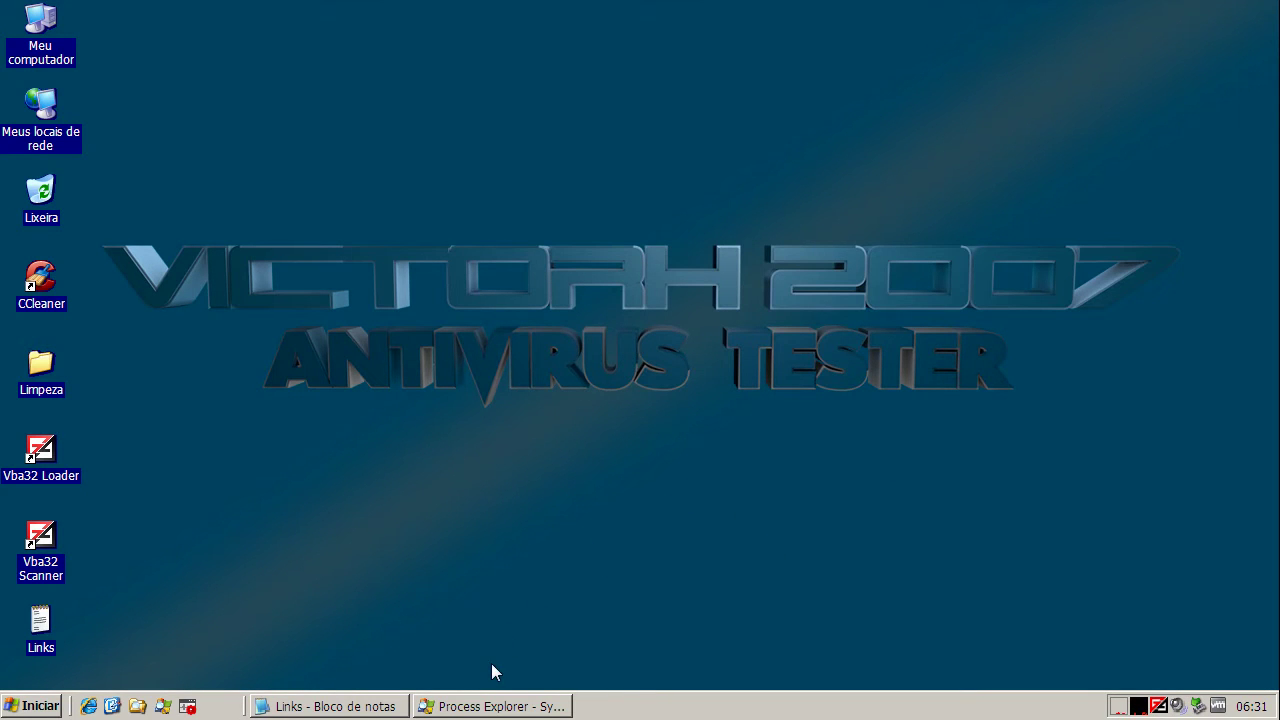
# Step: Switch to Process Explorer and examine the processes running after the restart
pyautogui.click(533, 707)
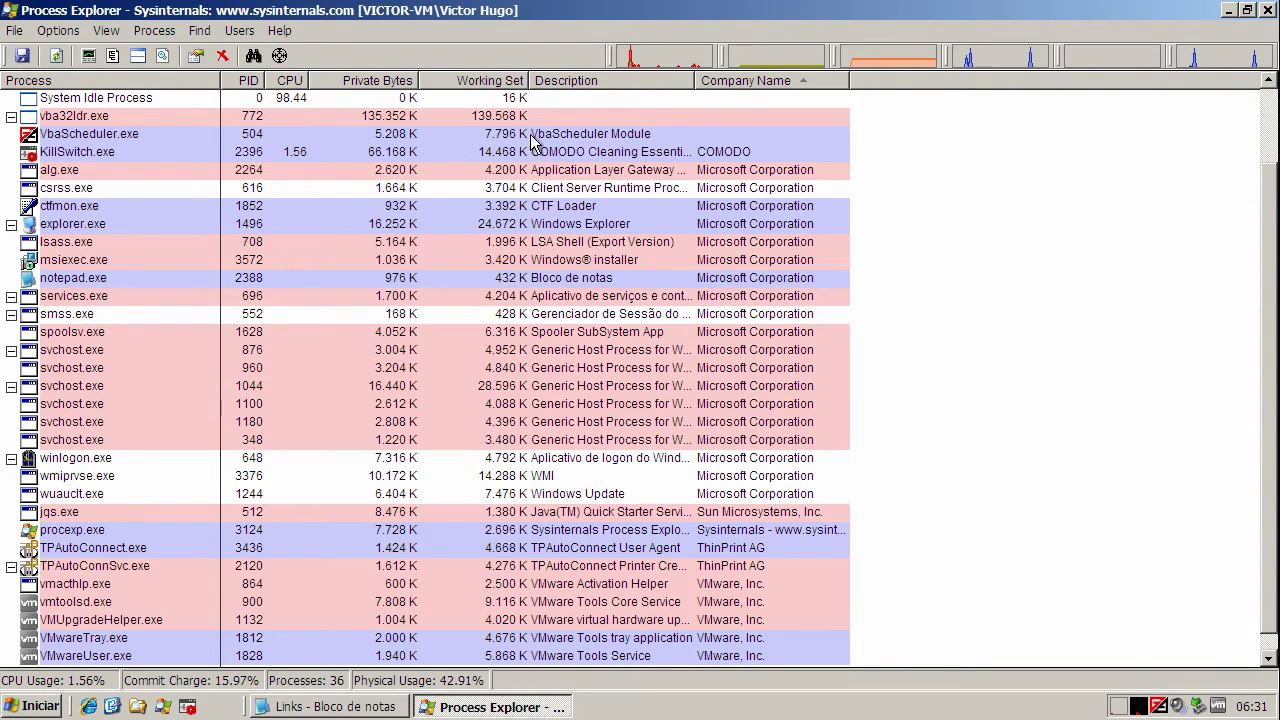
# Step: Compare the memory use of vba32ldr.exe and VbaScheduler.exe and close Process Explorer
pyautogui.click(492, 118)
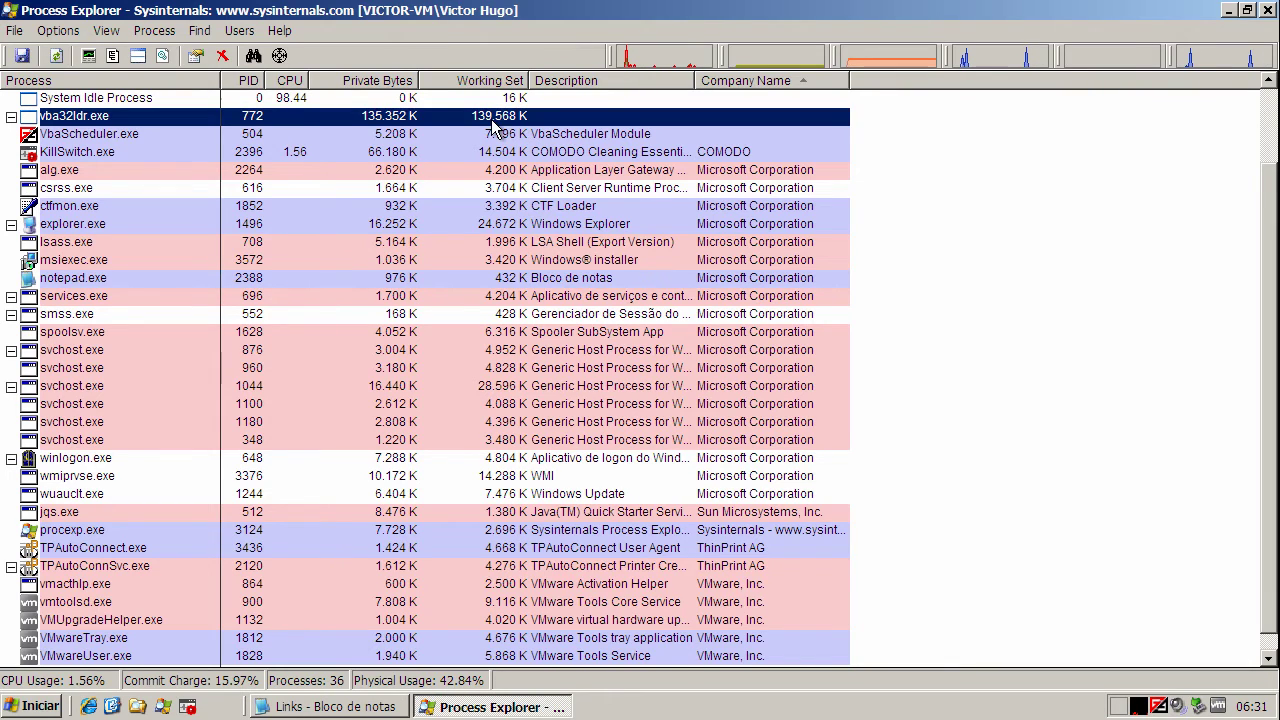
pyautogui.click(518, 137)
pyautogui.click(515, 120)
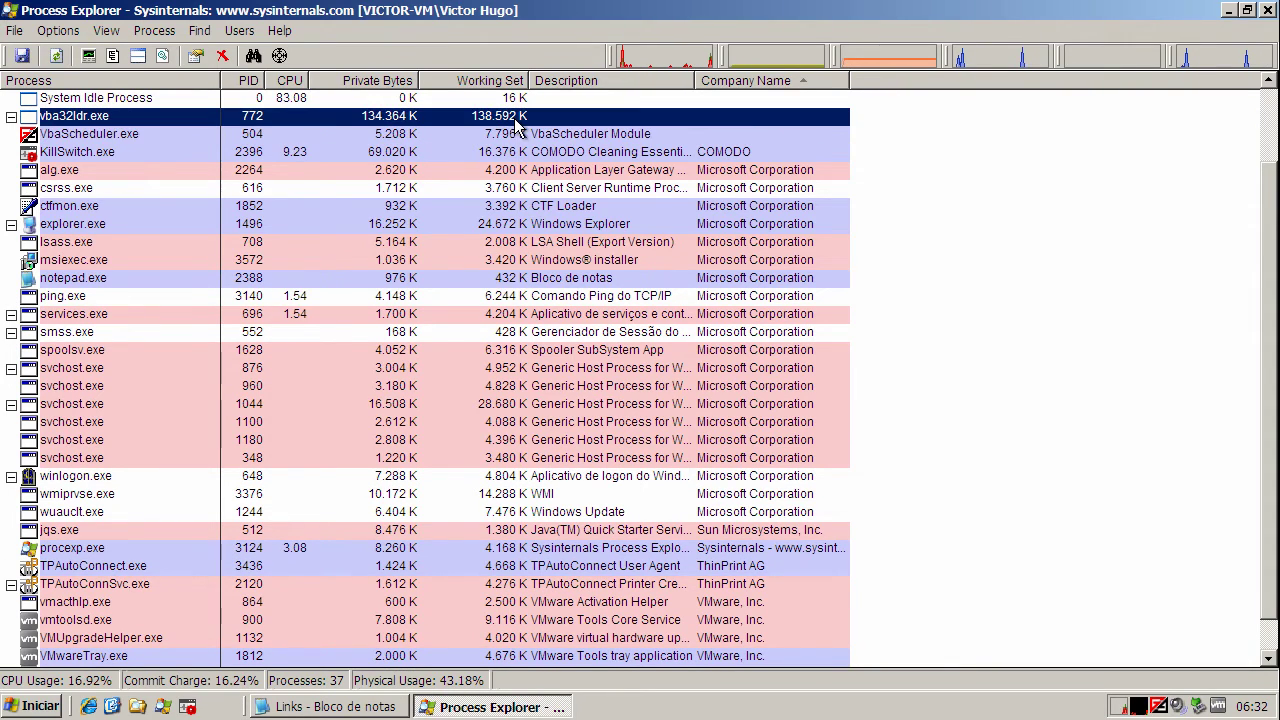
pyautogui.click(518, 137)
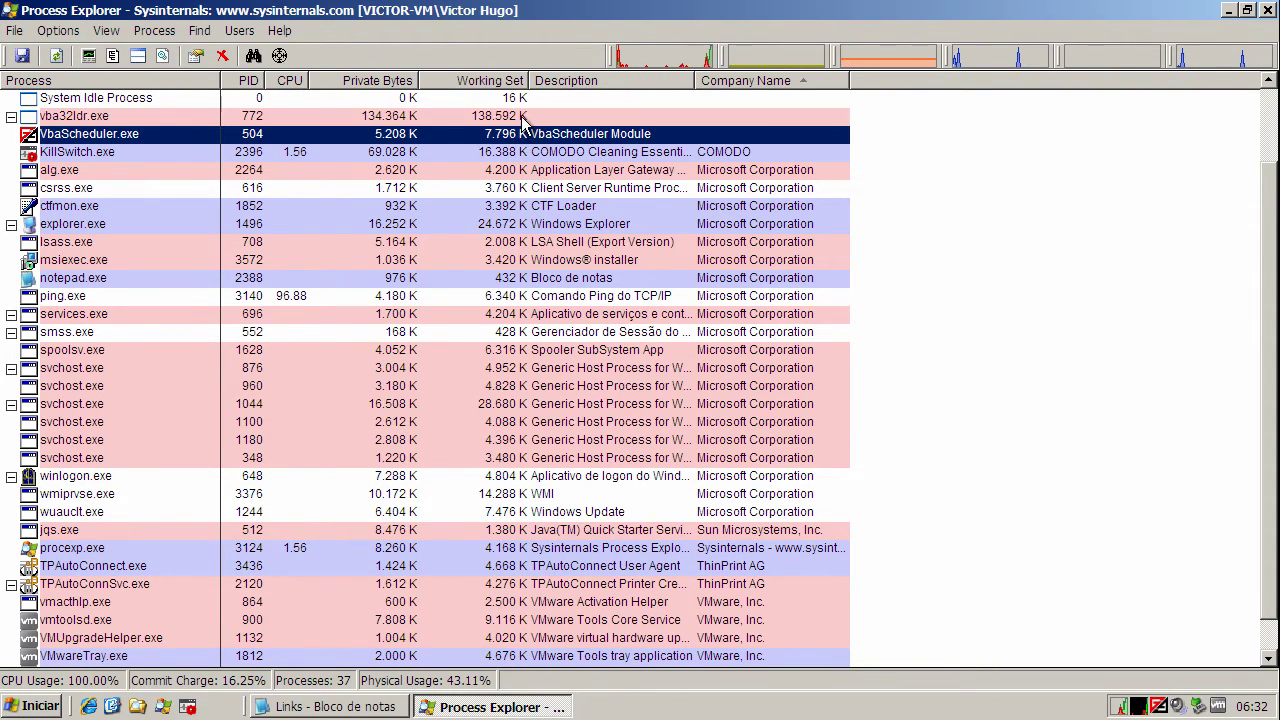
pyautogui.click(522, 118)
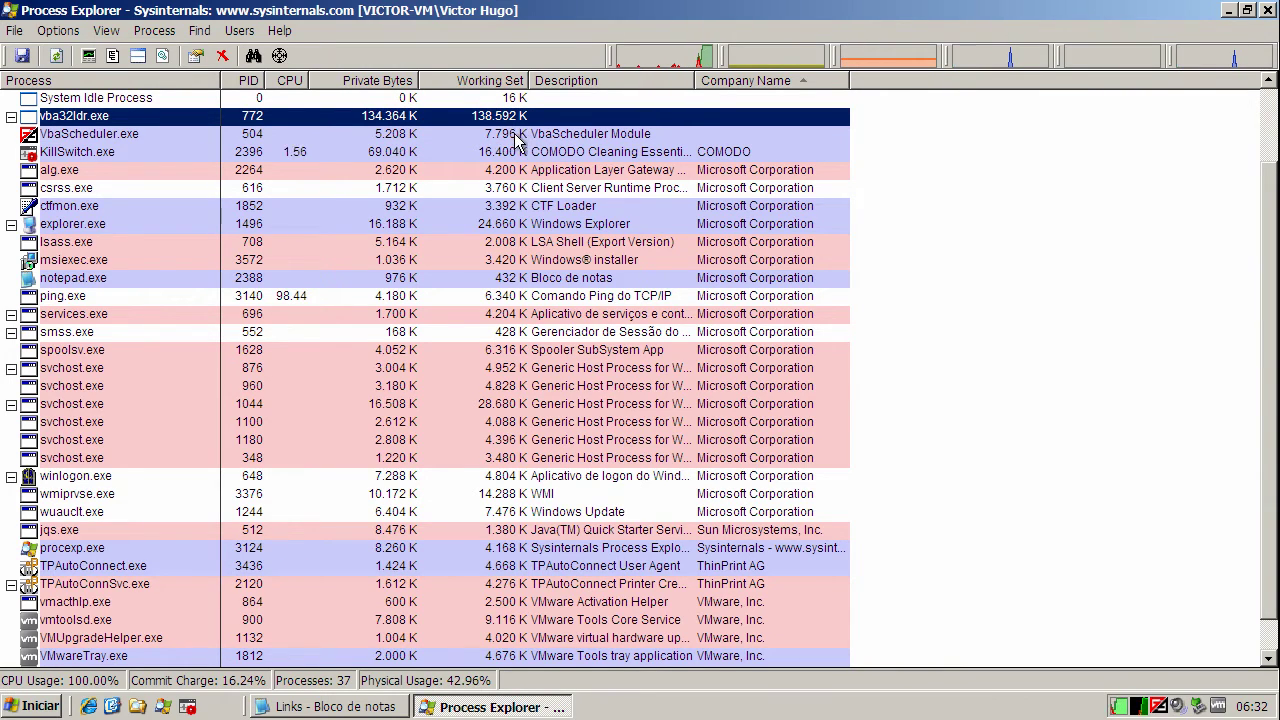
pyautogui.click(518, 136)
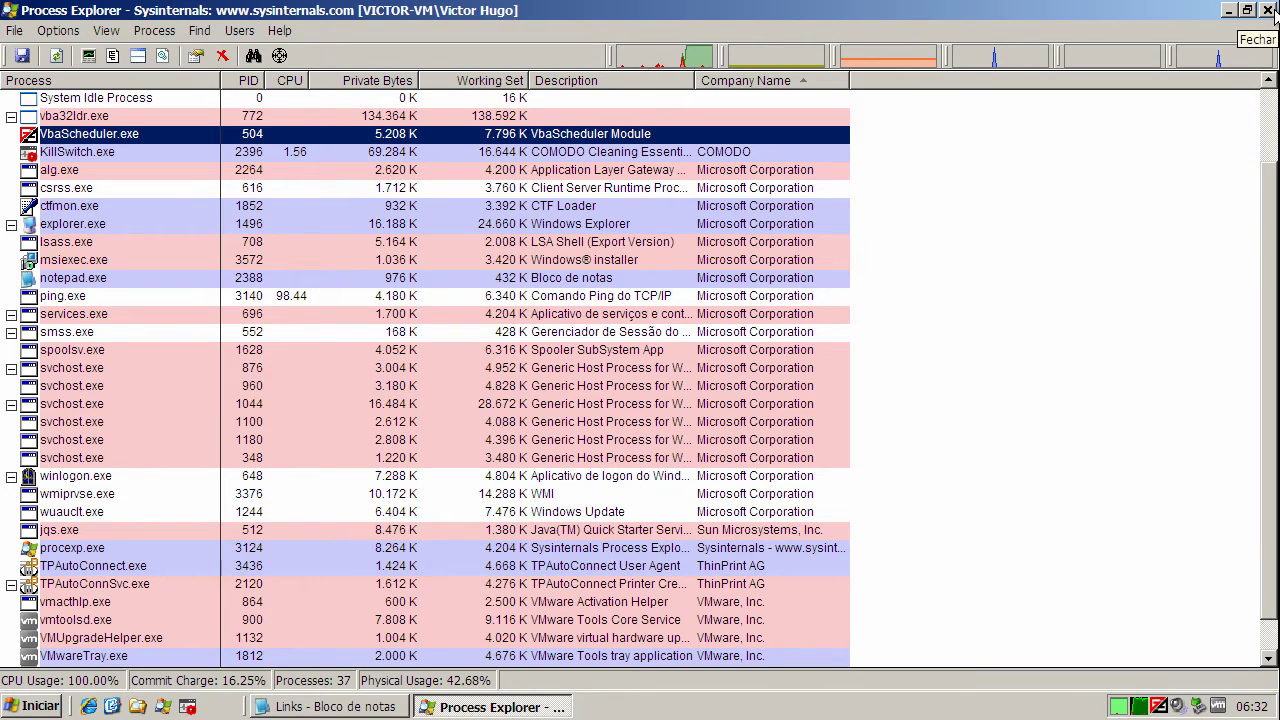
pyautogui.click(1267, 12)
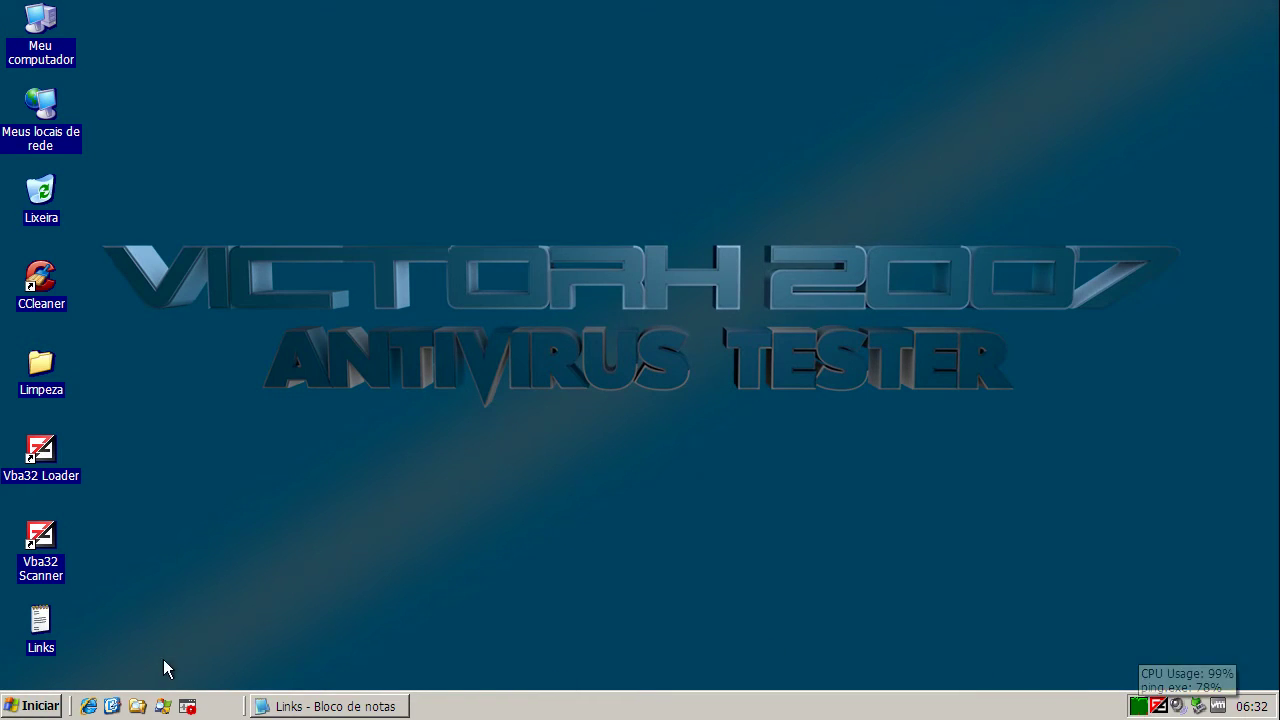
# Step: Copy poydun.in/w.php?f=39 from the Links text file and load it in a maximized Internet Explorer window
pyautogui.click(349, 707)
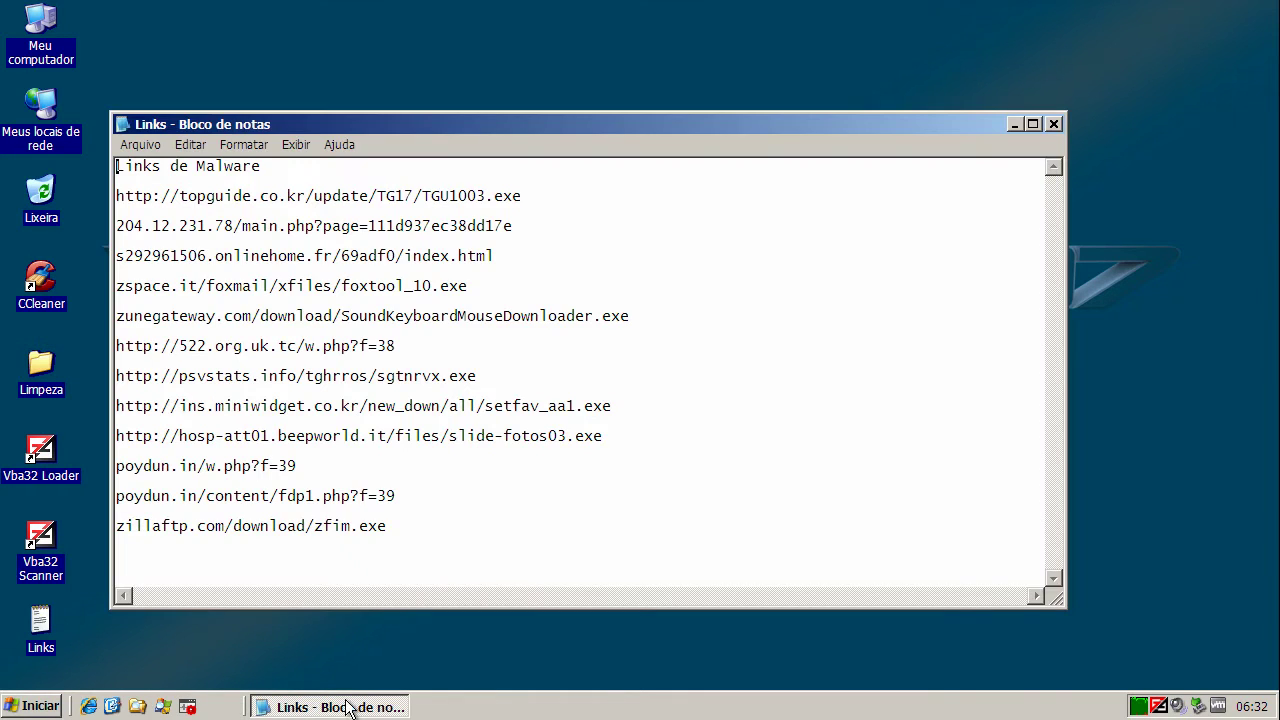
pyautogui.doubleClick(288, 465)
pyautogui.rightClick(287, 465)
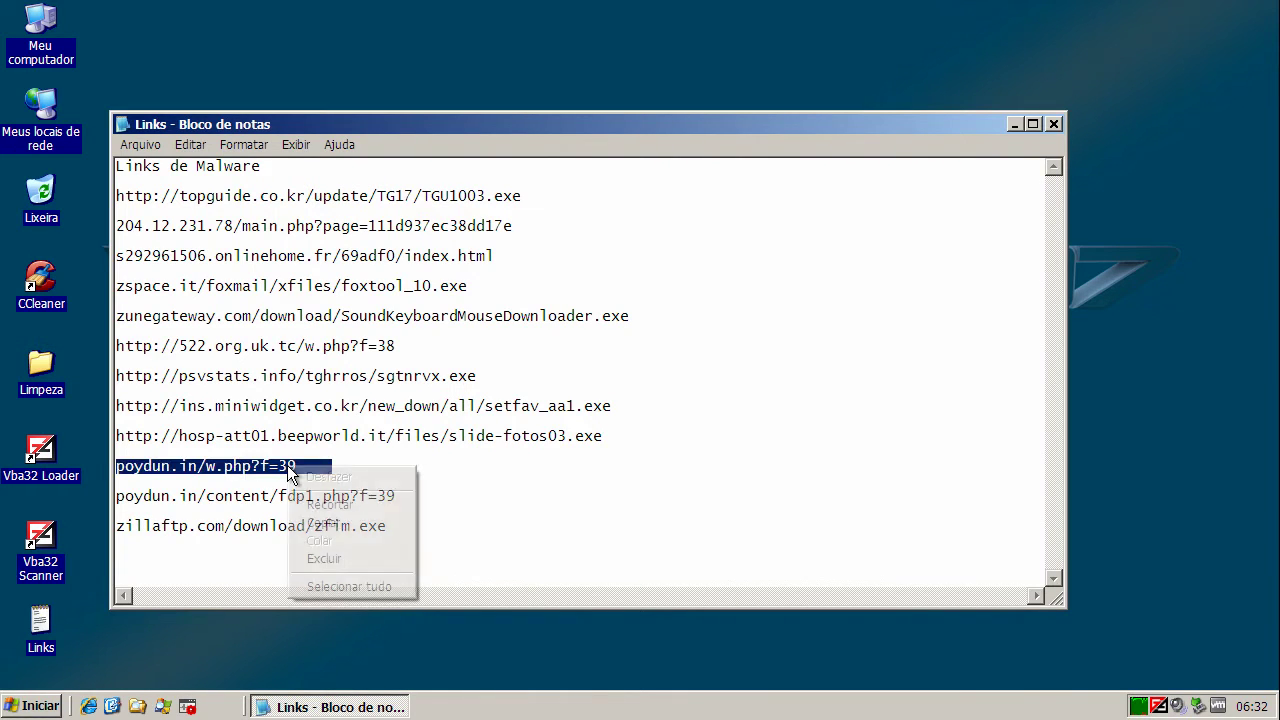
pyautogui.click(323, 522)
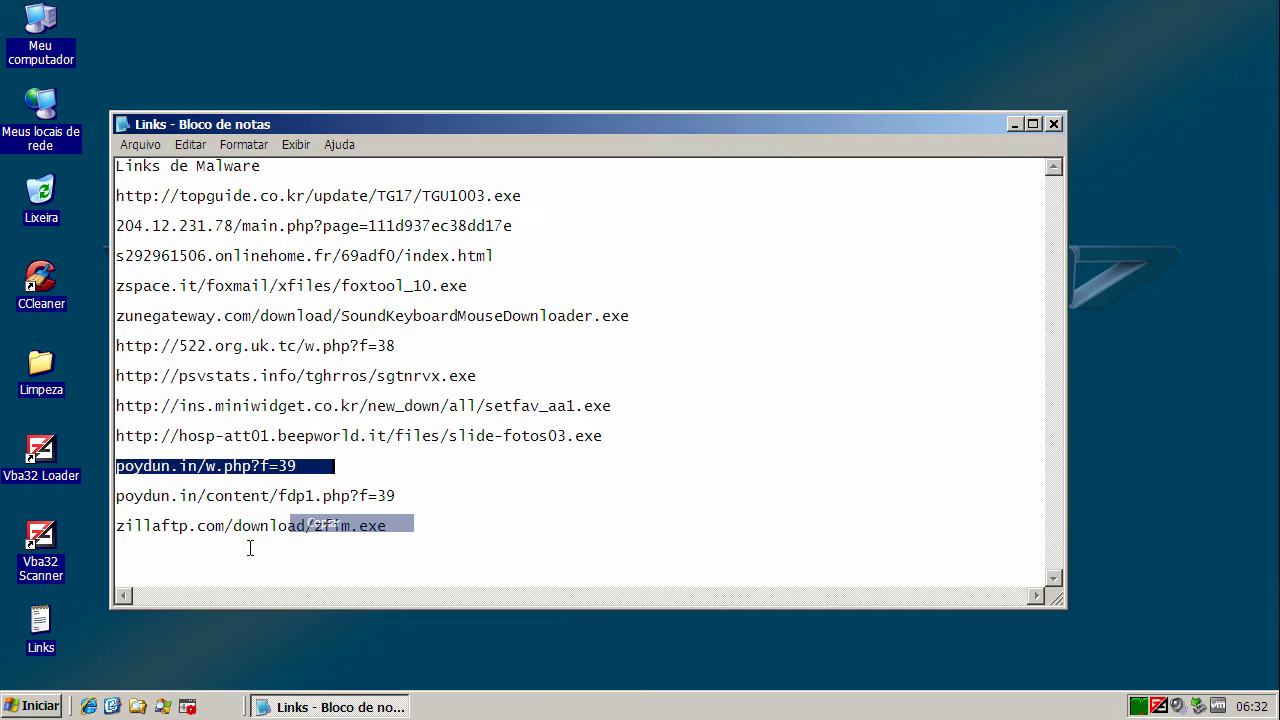
pyautogui.click(89, 706)
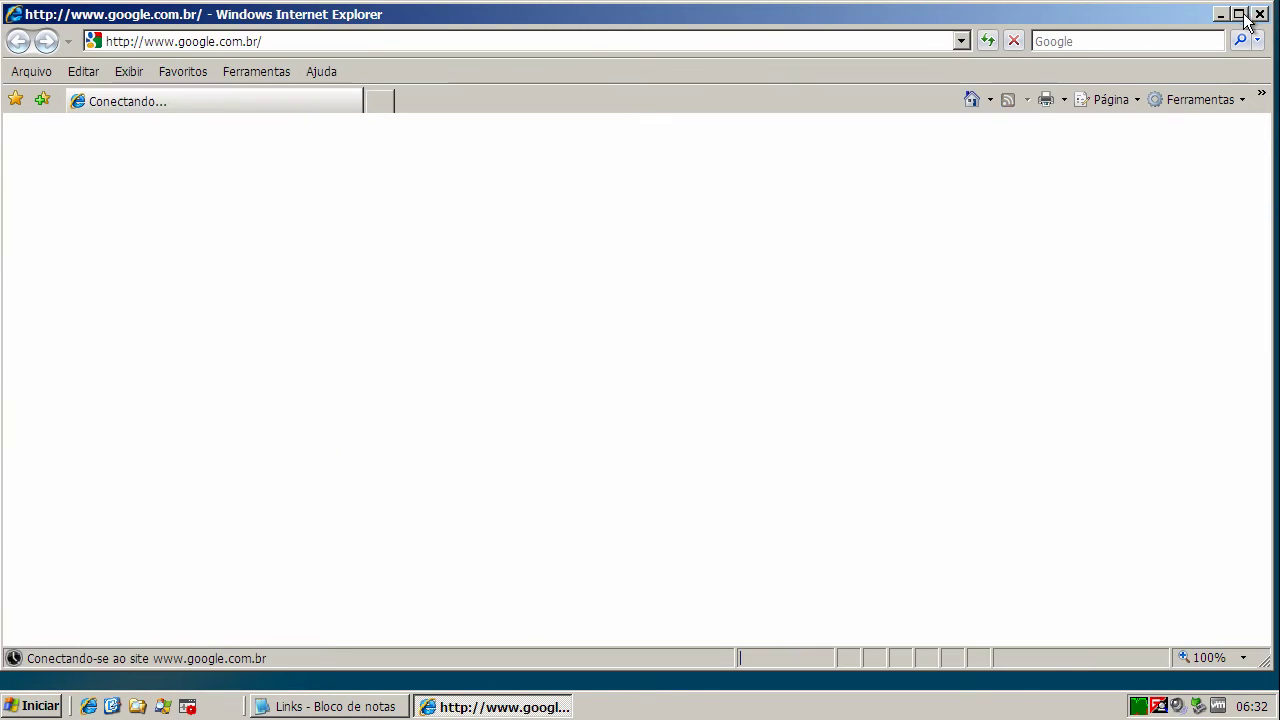
pyautogui.click(1240, 14)
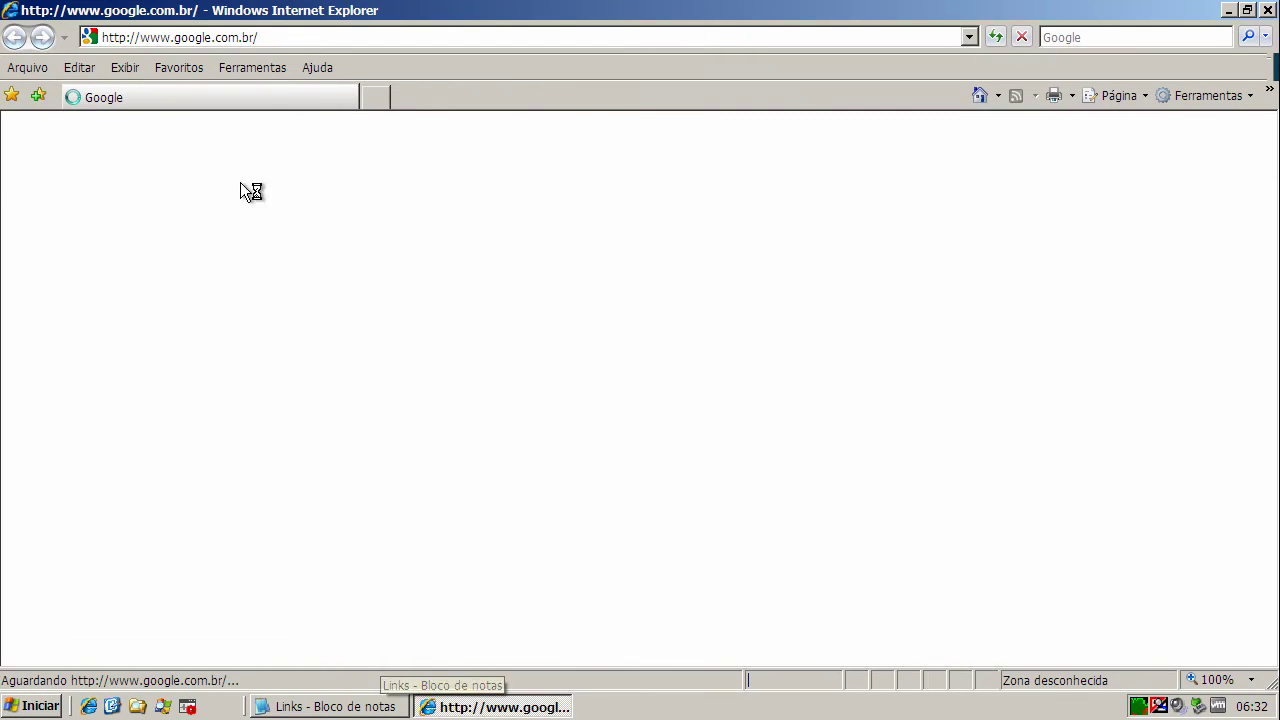
pyautogui.click(262, 37)
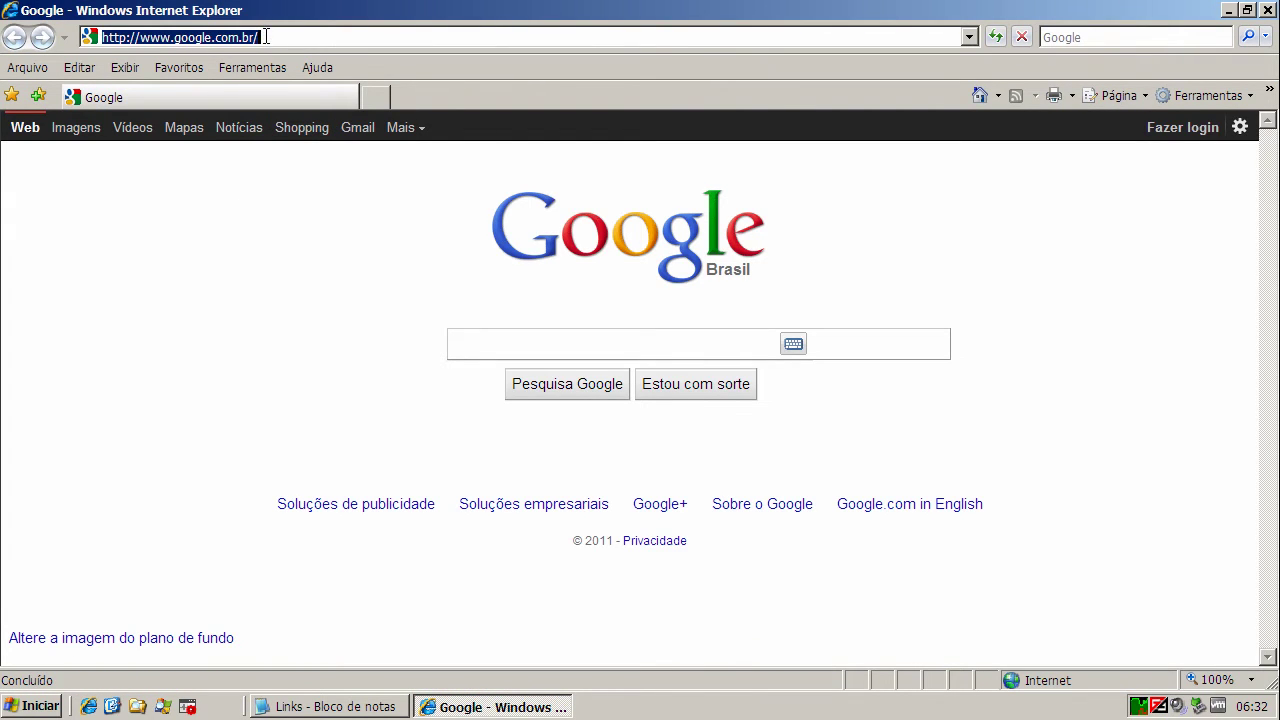
pyautogui.hotkey('ctrl', 'v')
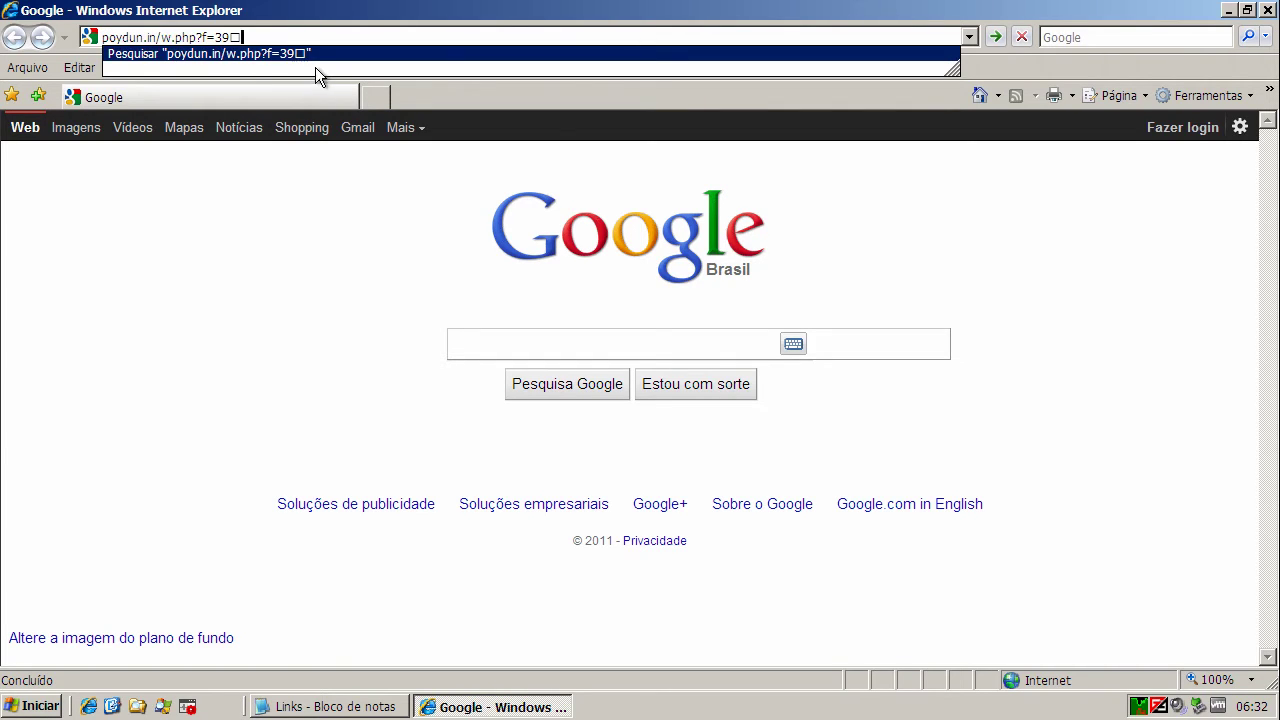
pyautogui.press('Return')
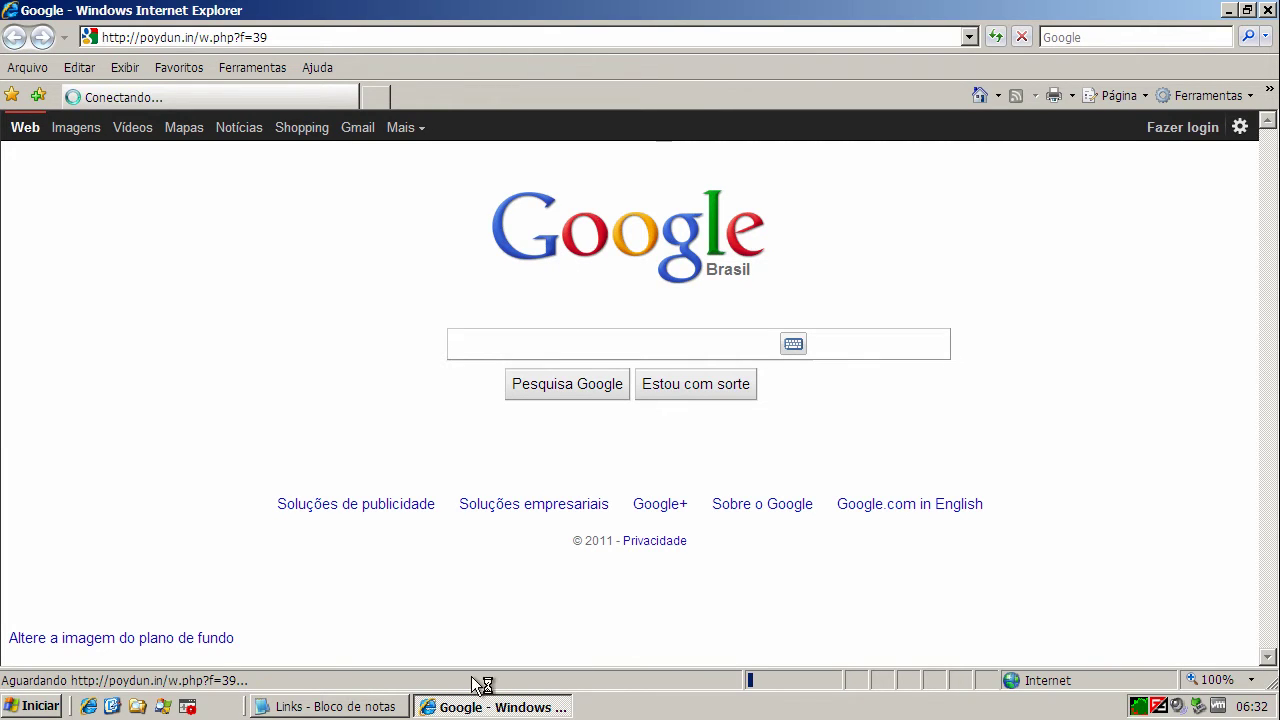
pyautogui.click(368, 706)
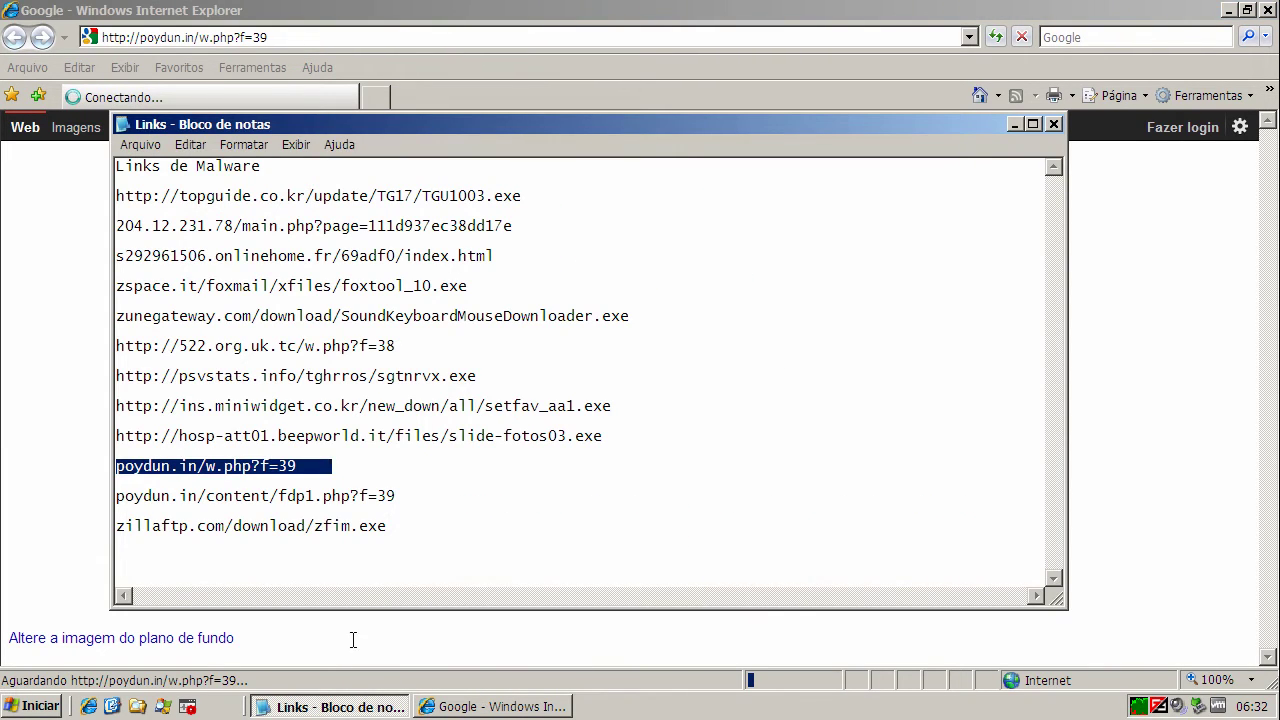
pyautogui.click(1017, 126)
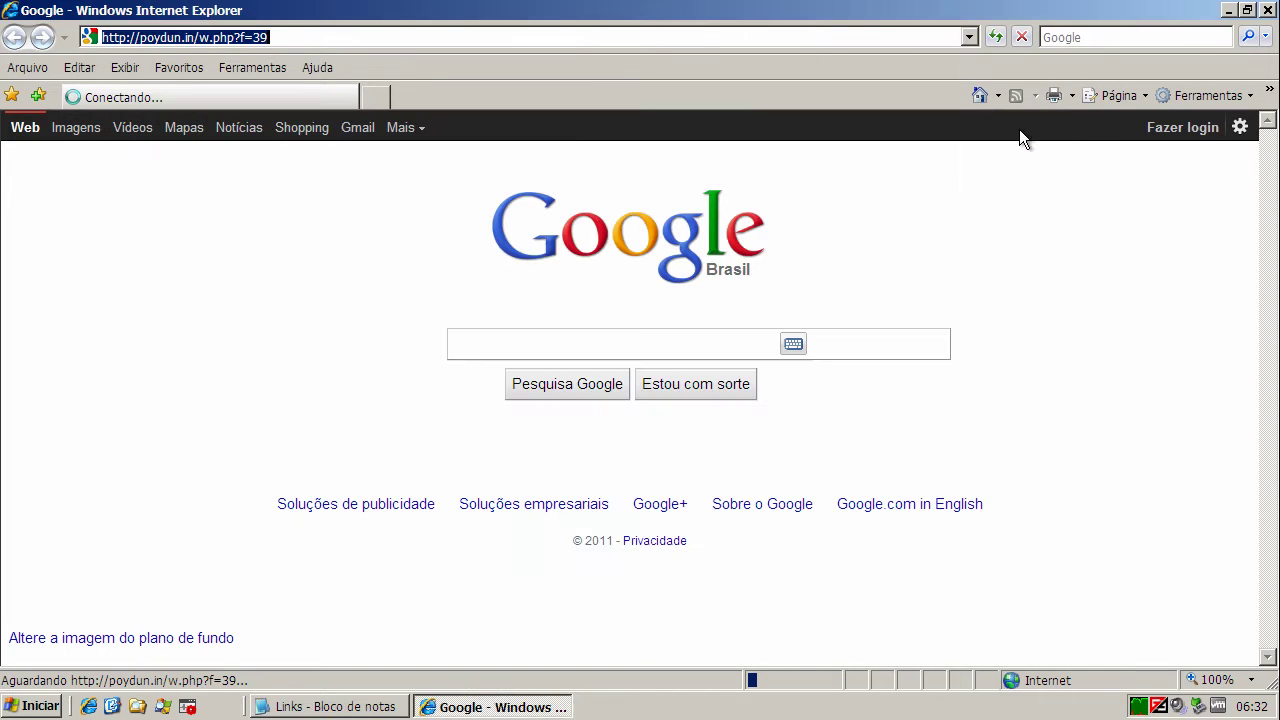
# Step: Switch to COMODO KillSwitch, hide the safe processes and examine the full ratings of the remaining ones
pyautogui.doubleClick(1140, 706)
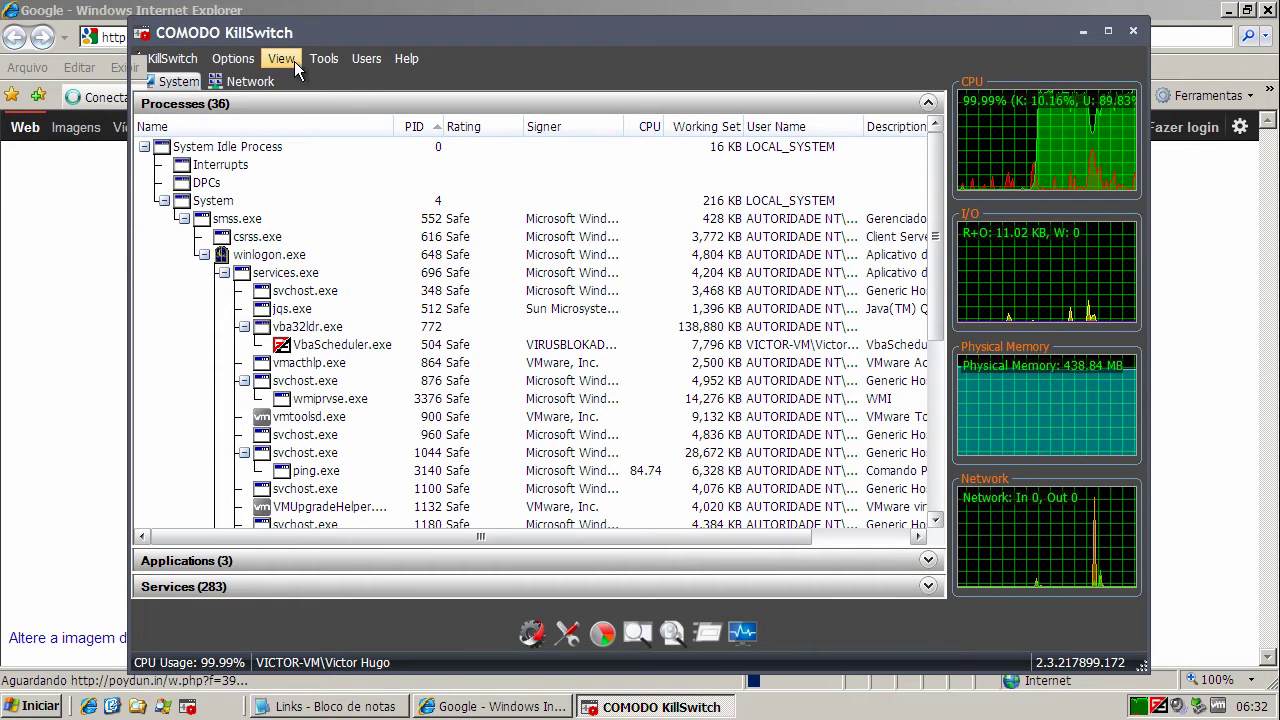
pyautogui.click(290, 60)
pyautogui.click(322, 130)
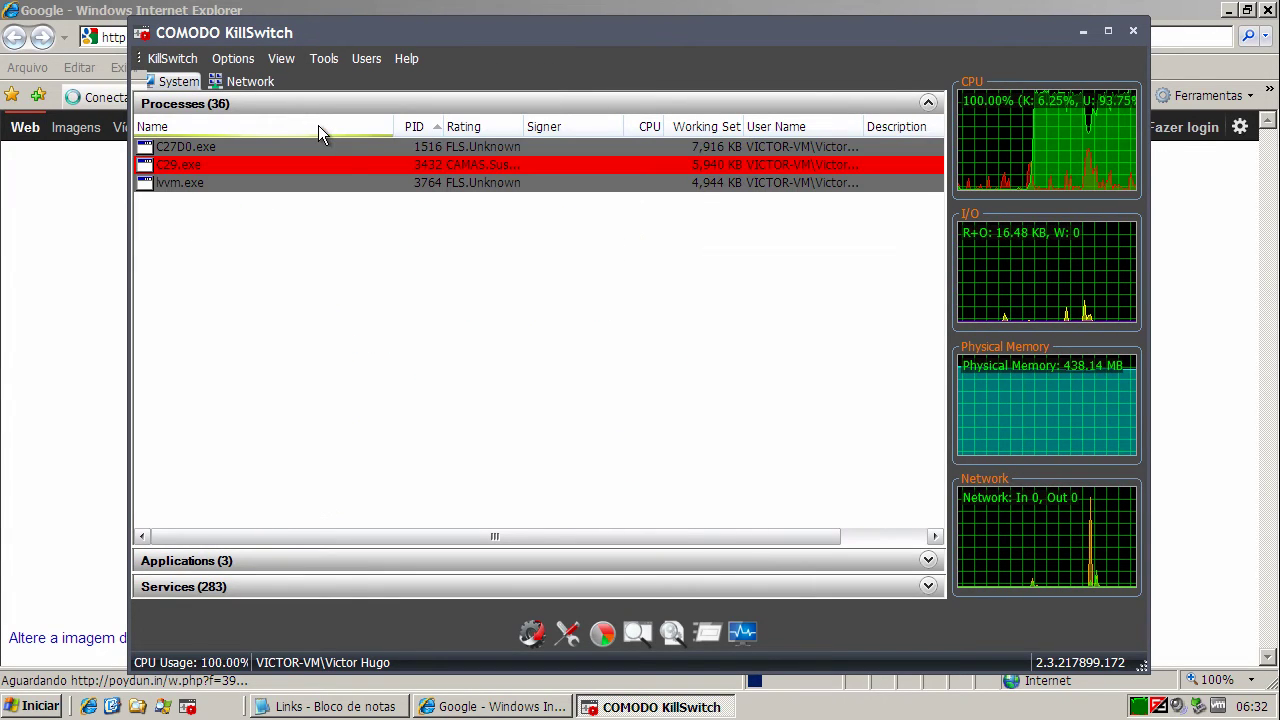
pyautogui.click(521, 152)
pyautogui.click(517, 168)
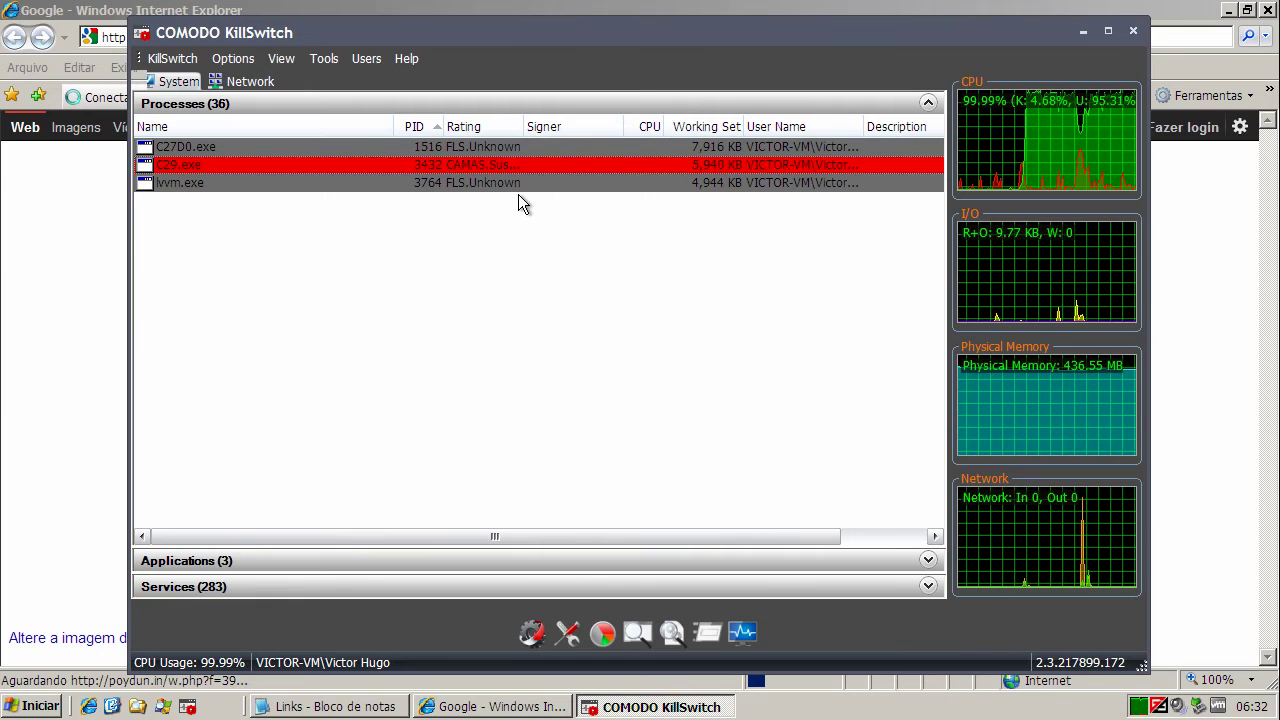
pyautogui.click(521, 190)
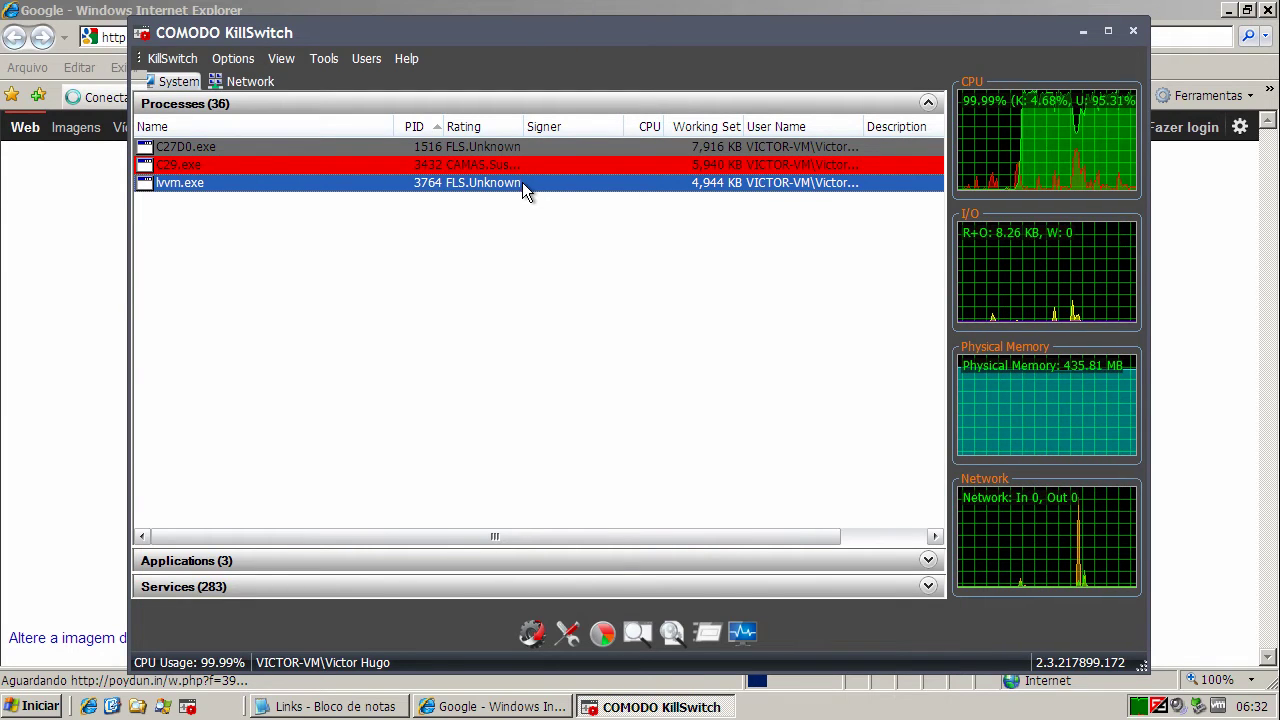
pyautogui.moveTo(535, 128); pyautogui.dragTo(688, 137)
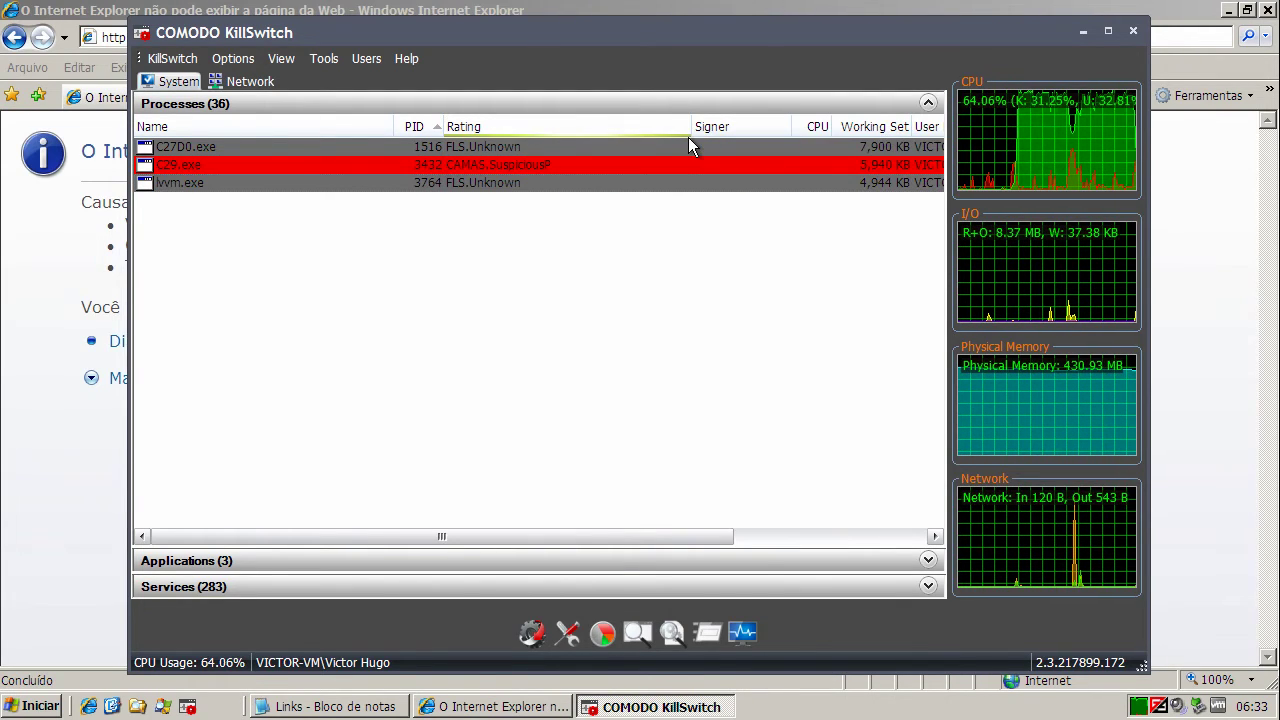
pyautogui.click(1083, 31)
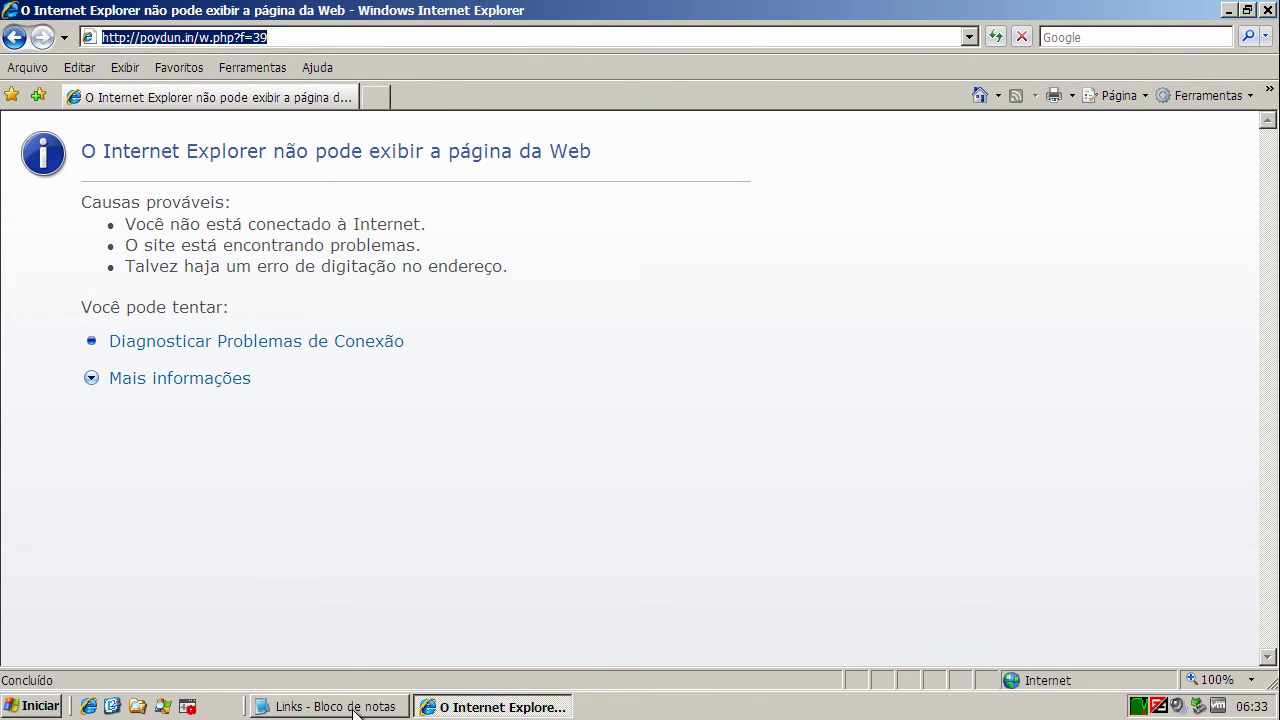
# Step: Copy poydun.in/content/fdp1.php?f=39 from the Links text file and load it in Internet Explorer
pyautogui.click(355, 707)
pyautogui.doubleClick(269, 495)
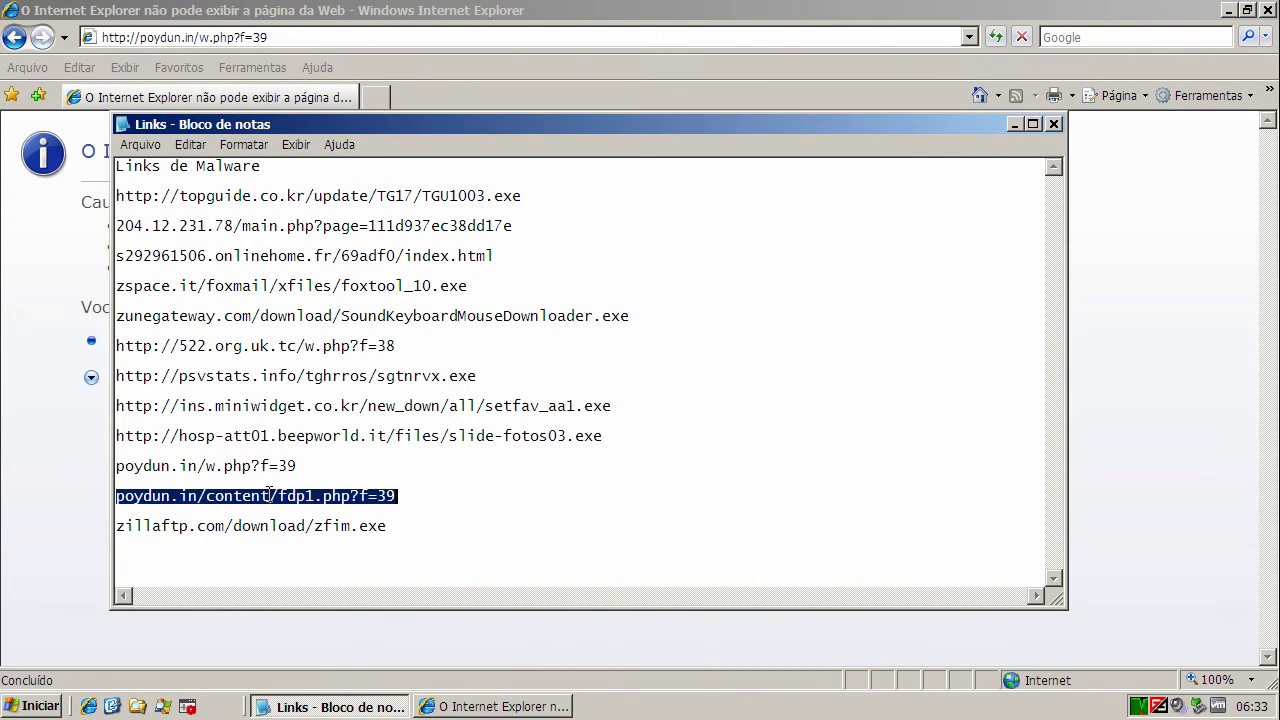
pyautogui.rightClick(269, 495)
pyautogui.click(300, 553)
pyautogui.click(181, 37)
pyautogui.click(181, 37)
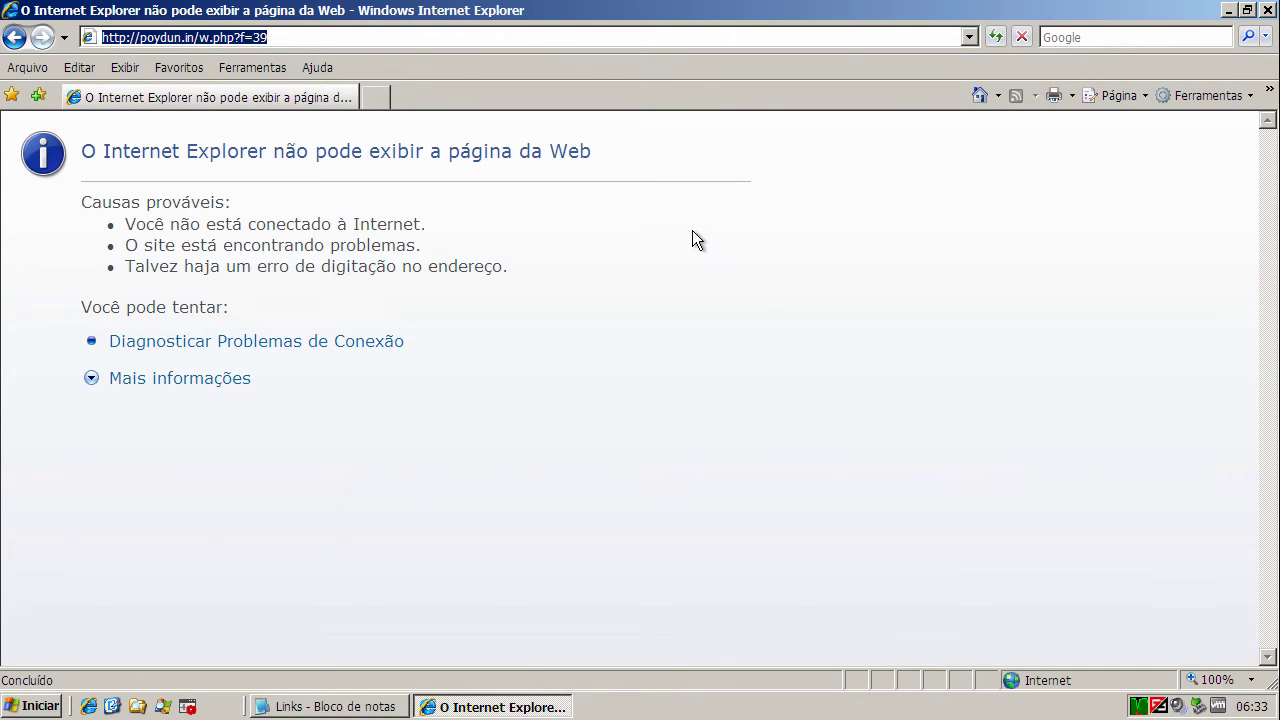
pyautogui.hotkey('ctrl', 'v')
pyautogui.press('Return')
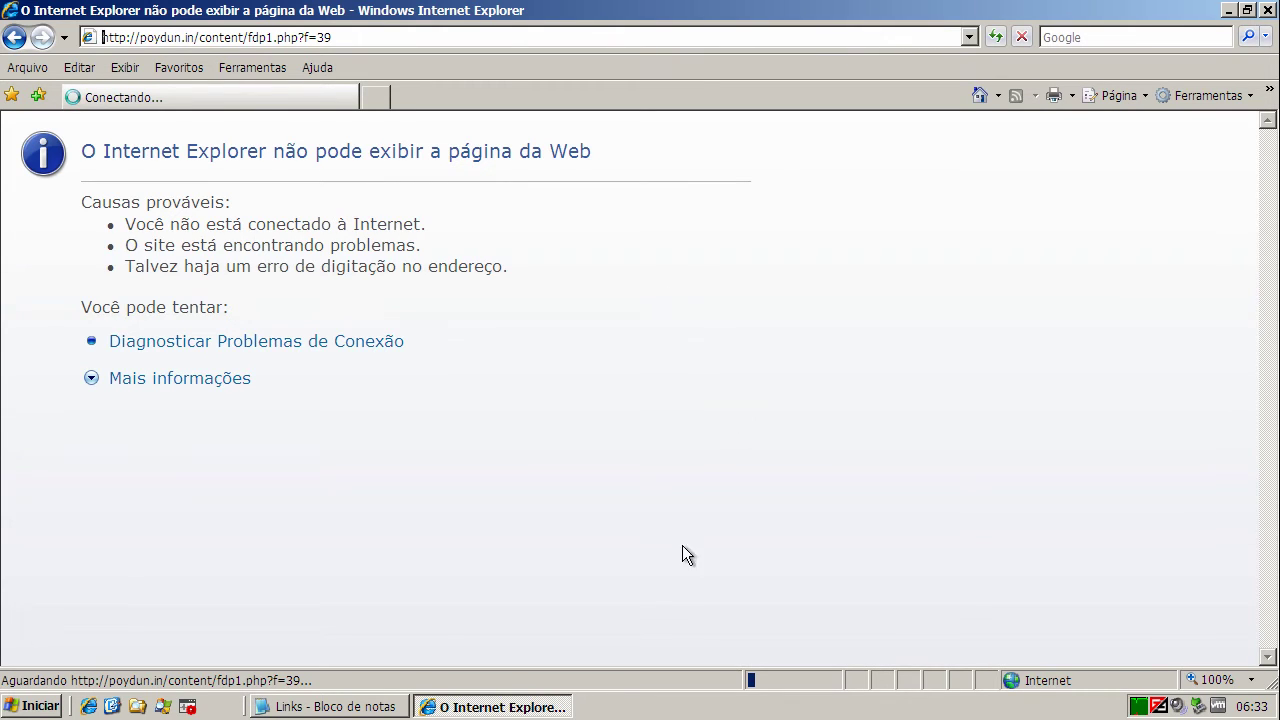
# Step: Check the internet connection by loading the Google home page in a new tab, and close that tab
pyautogui.click(380, 94)
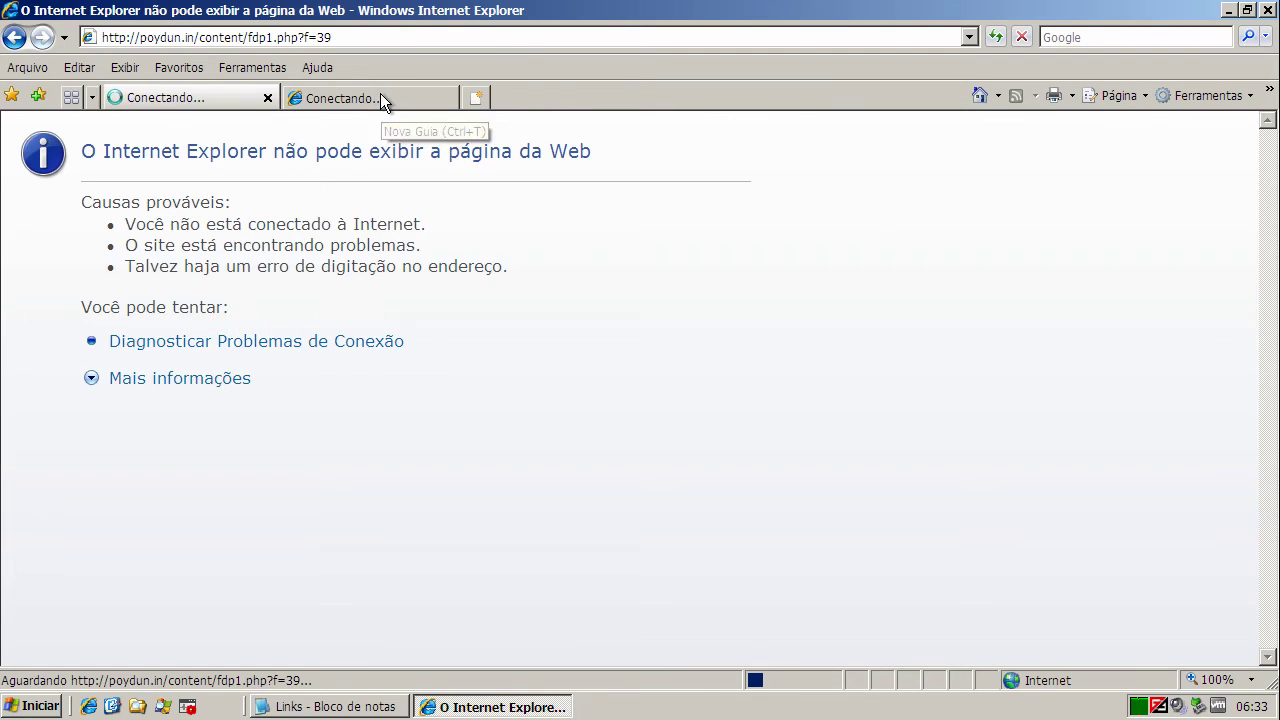
pyautogui.click(976, 98)
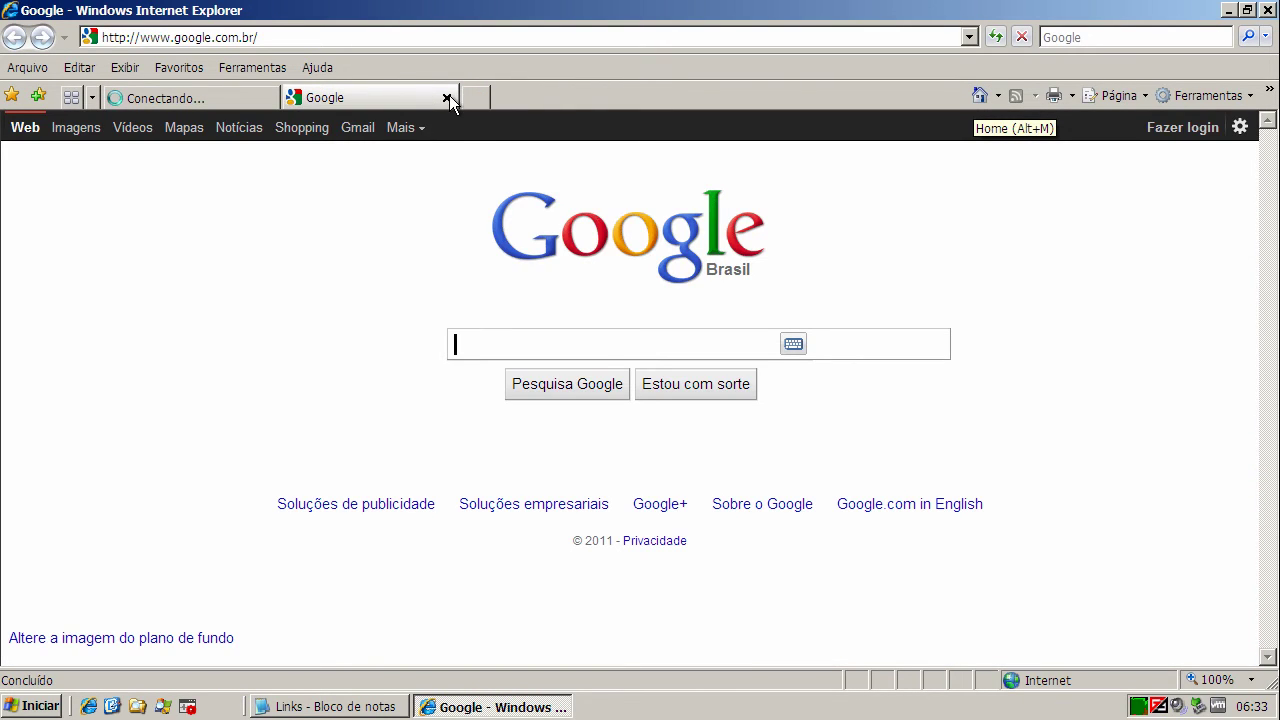
pyautogui.click(447, 97)
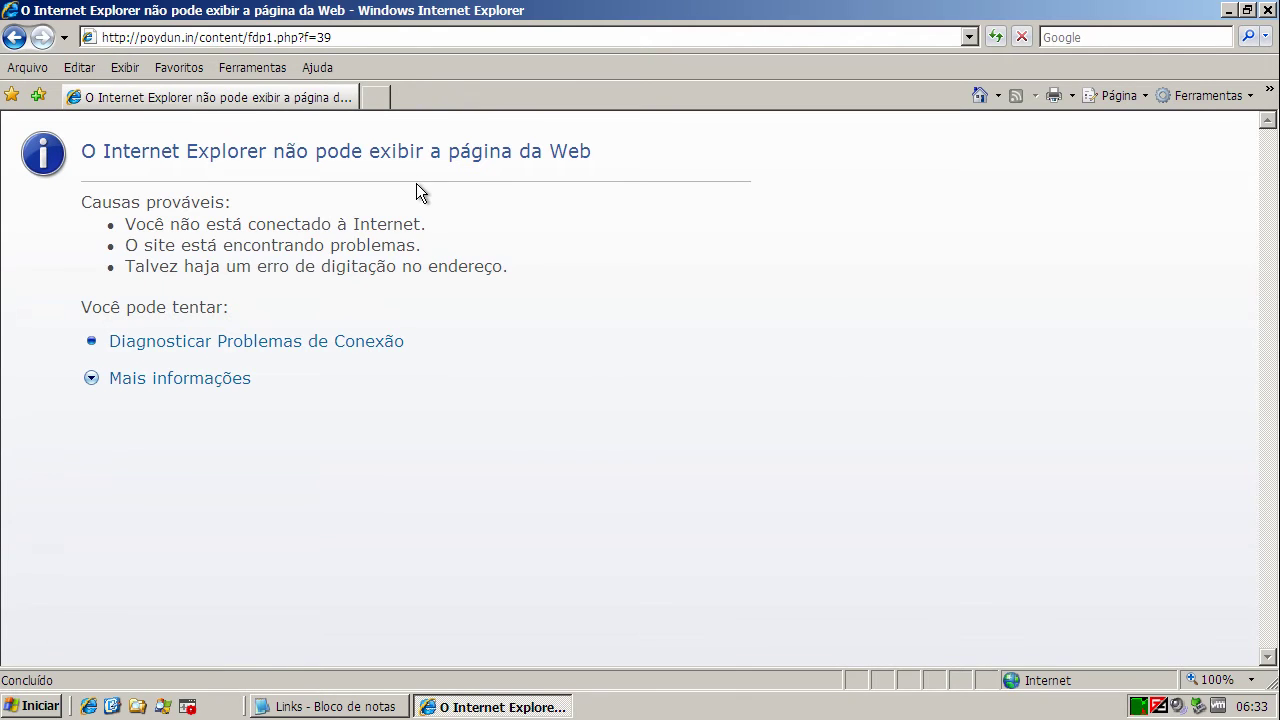
# Step: Copy the last link, ending in /download/zfim.exe, into Internet Explorer and run zfim.exe despite the security warnings
pyautogui.click(360, 710)
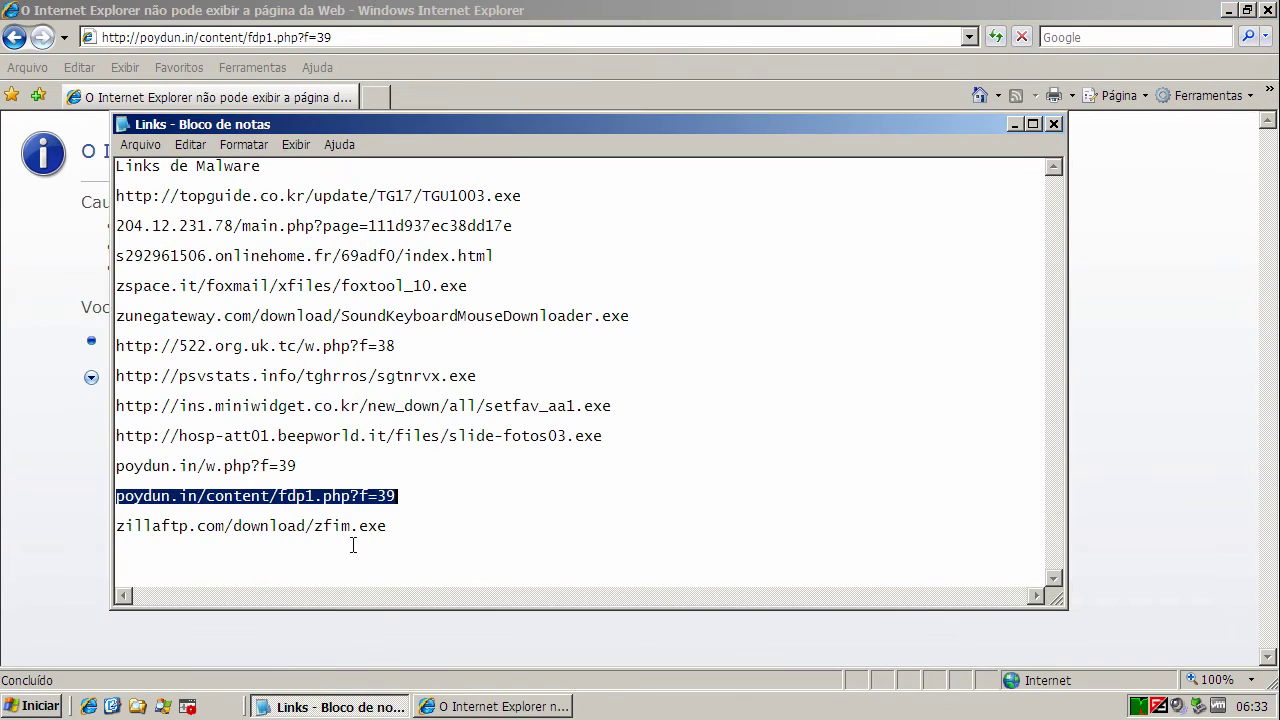
pyautogui.doubleClick(350, 527)
pyautogui.rightClick(345, 525)
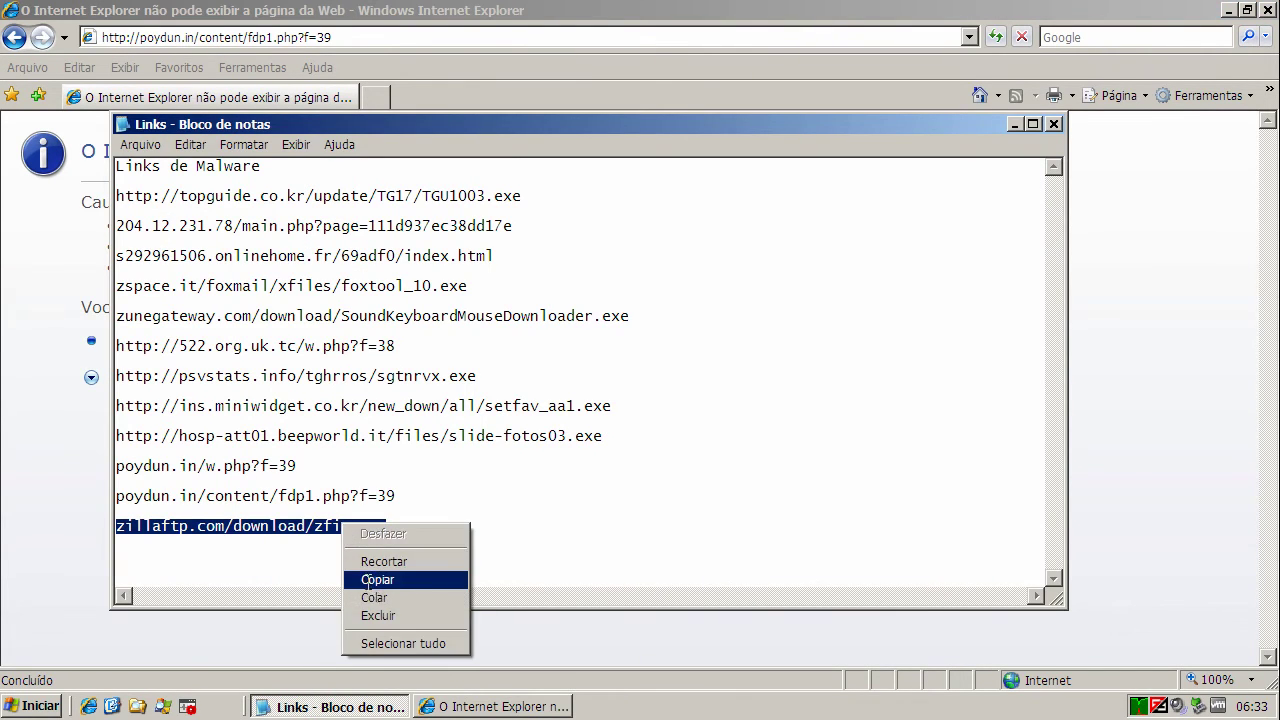
pyautogui.click(372, 580)
pyautogui.click(300, 40)
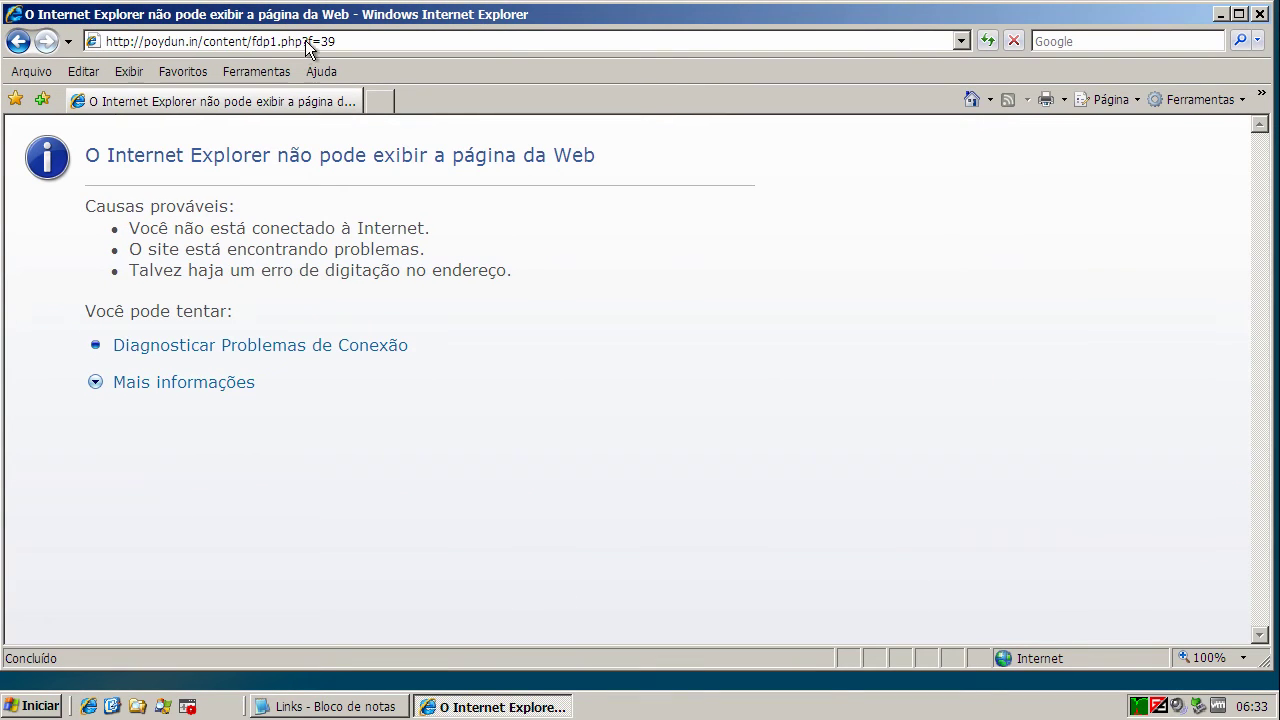
pyautogui.click(304, 41)
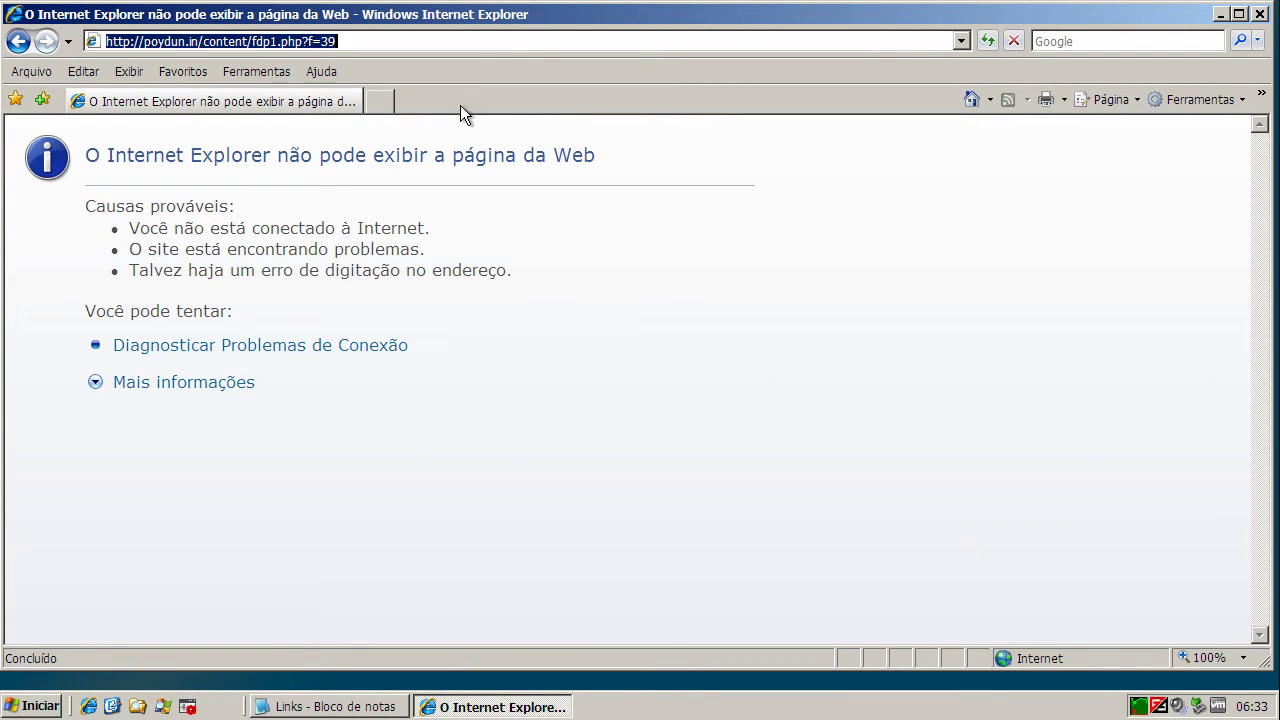
pyautogui.hotkey('ctrl', 'v')
pyautogui.press('Return')
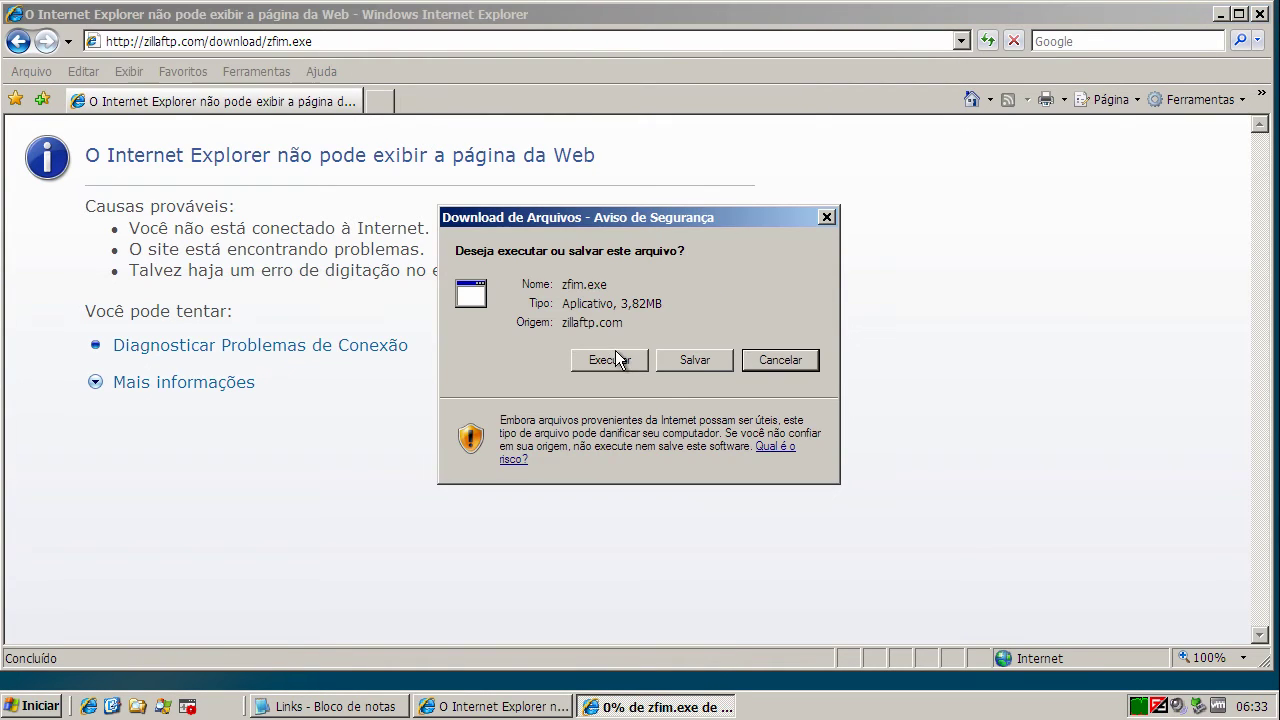
pyautogui.click(616, 359)
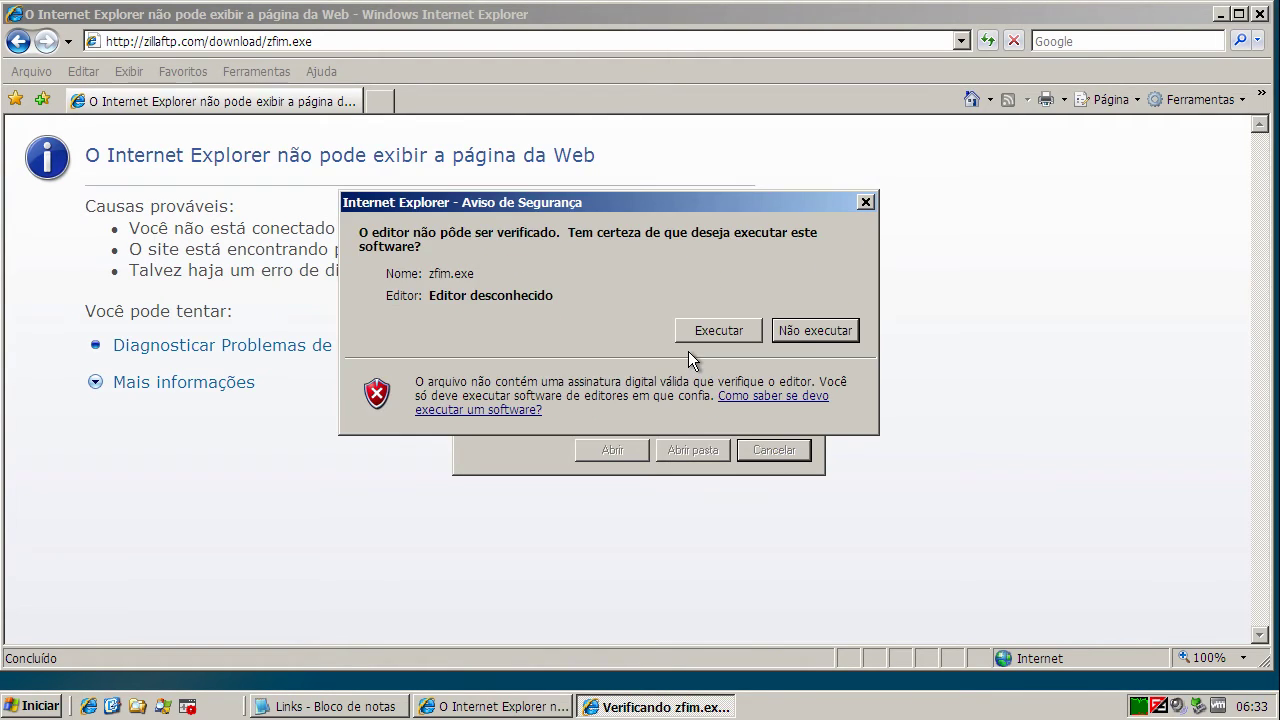
pyautogui.click(705, 329)
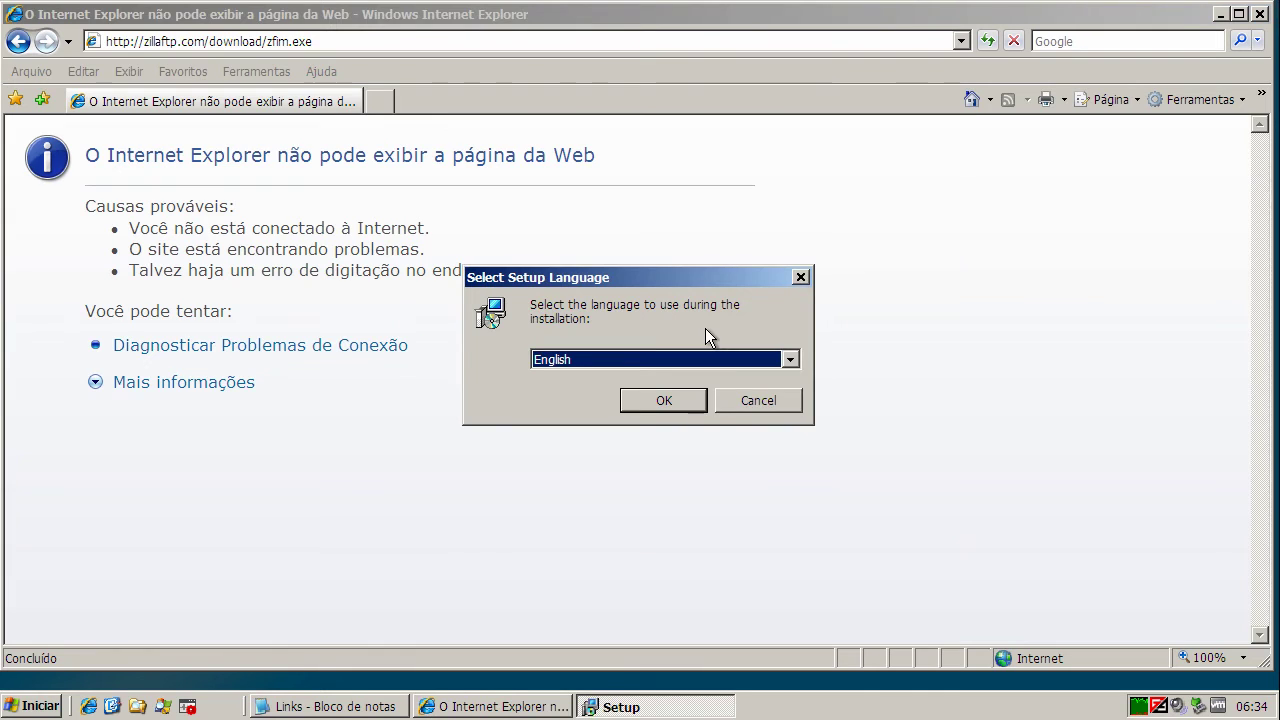
# Step: Set up Icon Maker in English, accepting the license agreement and keeping the default destination folder and desktop icon
pyautogui.click(652, 397)
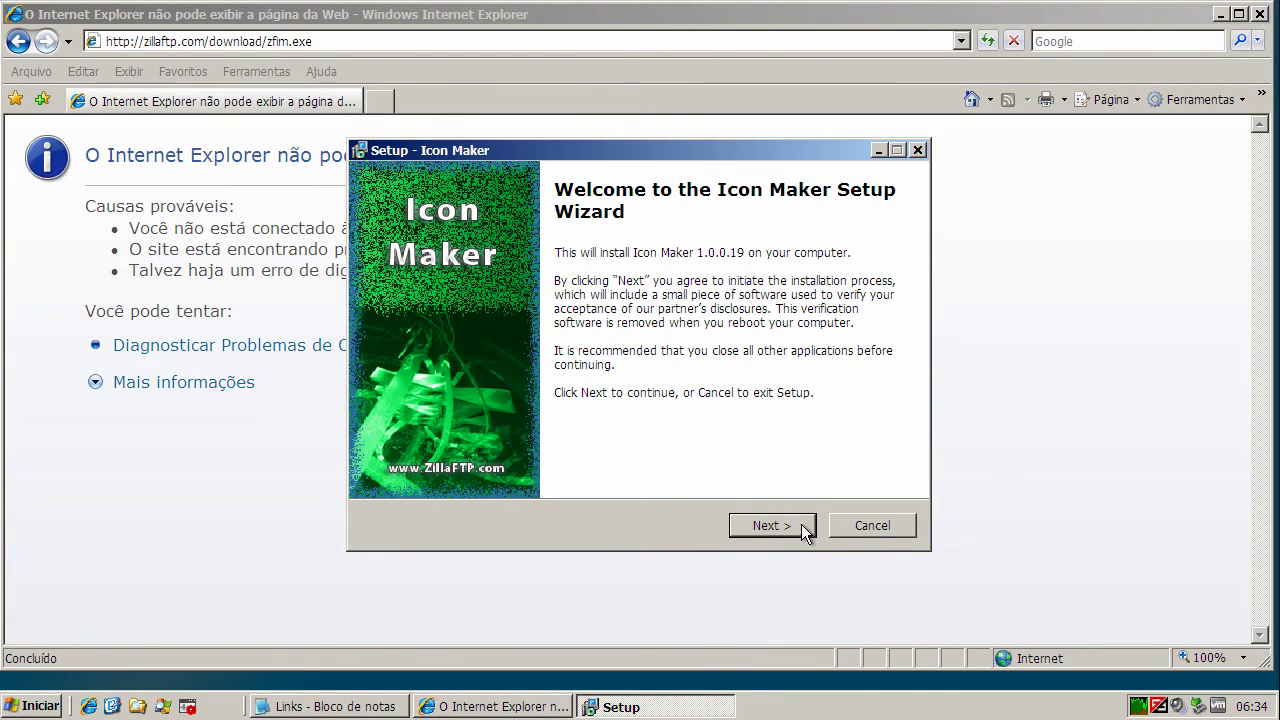
pyautogui.click(797, 524)
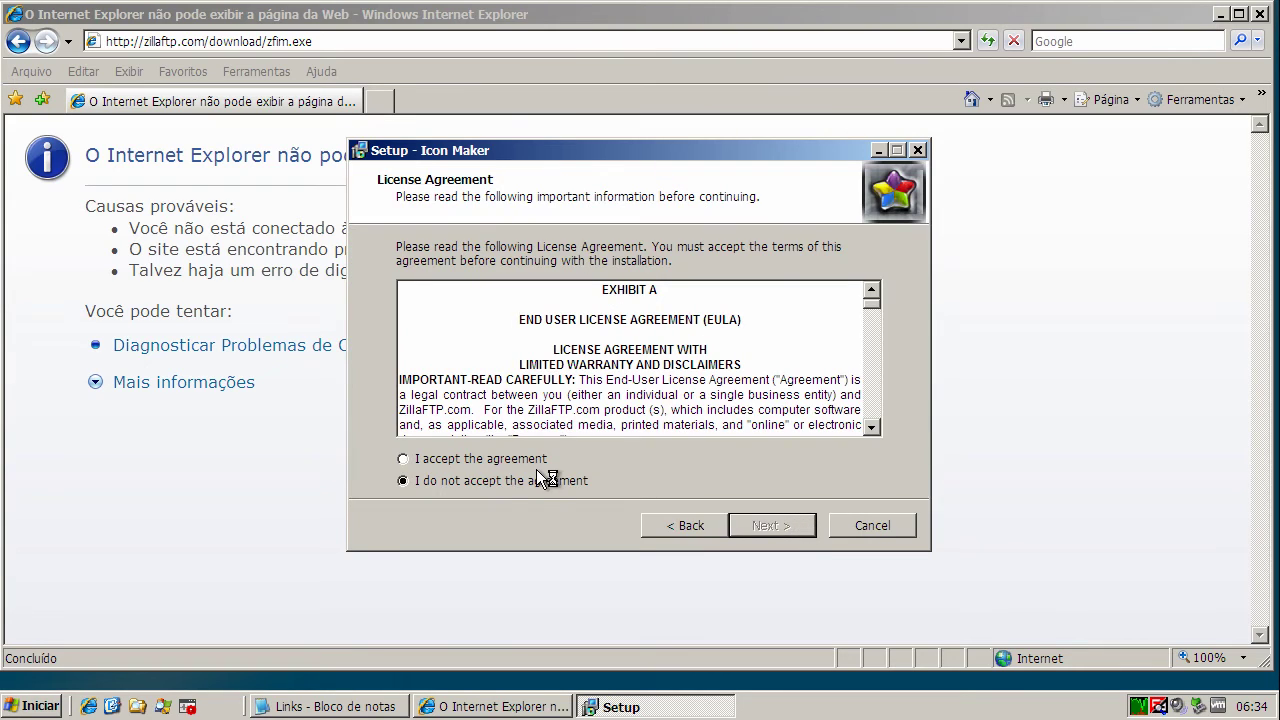
pyautogui.click(515, 460)
pyautogui.click(749, 527)
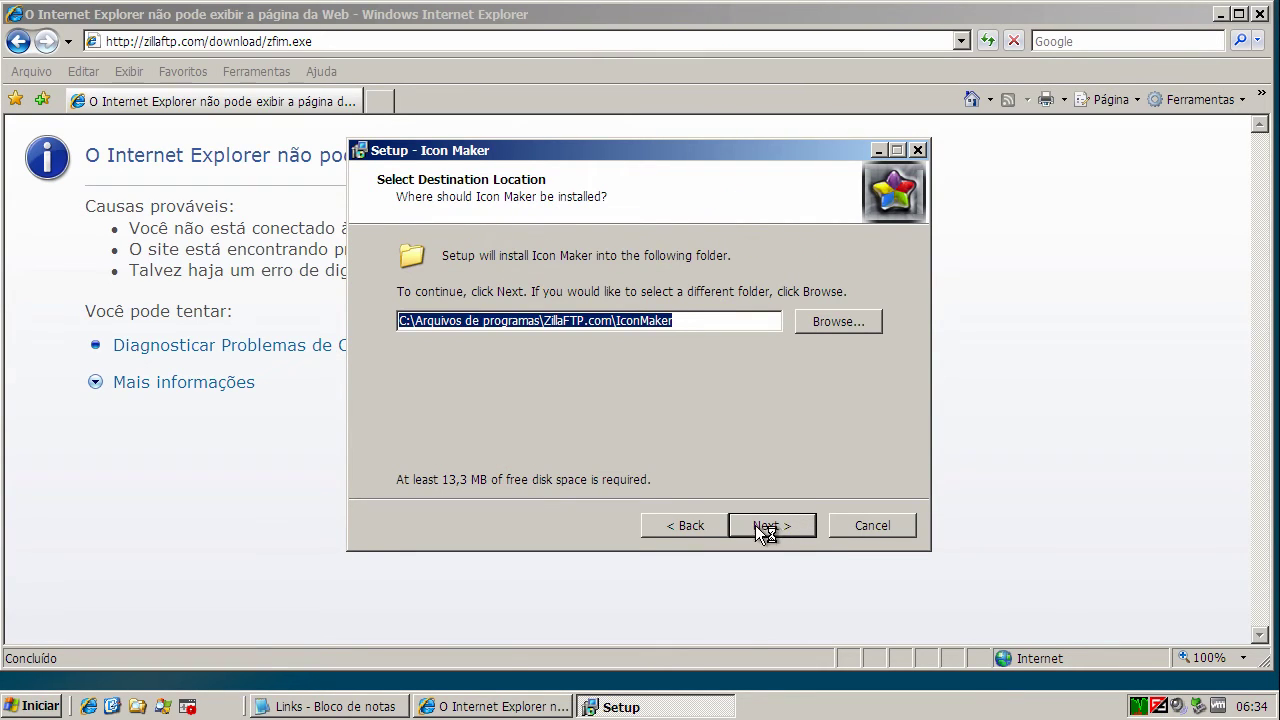
pyautogui.click(762, 527)
pyautogui.click(774, 531)
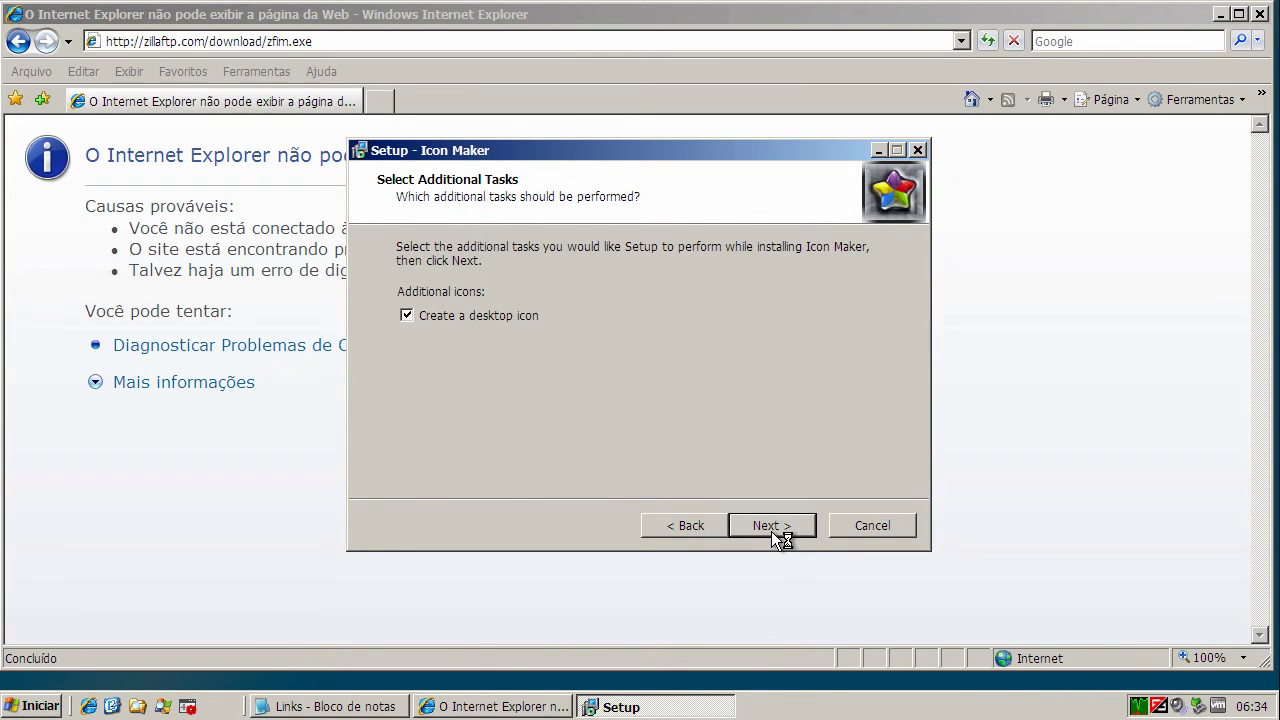
pyautogui.click(786, 530)
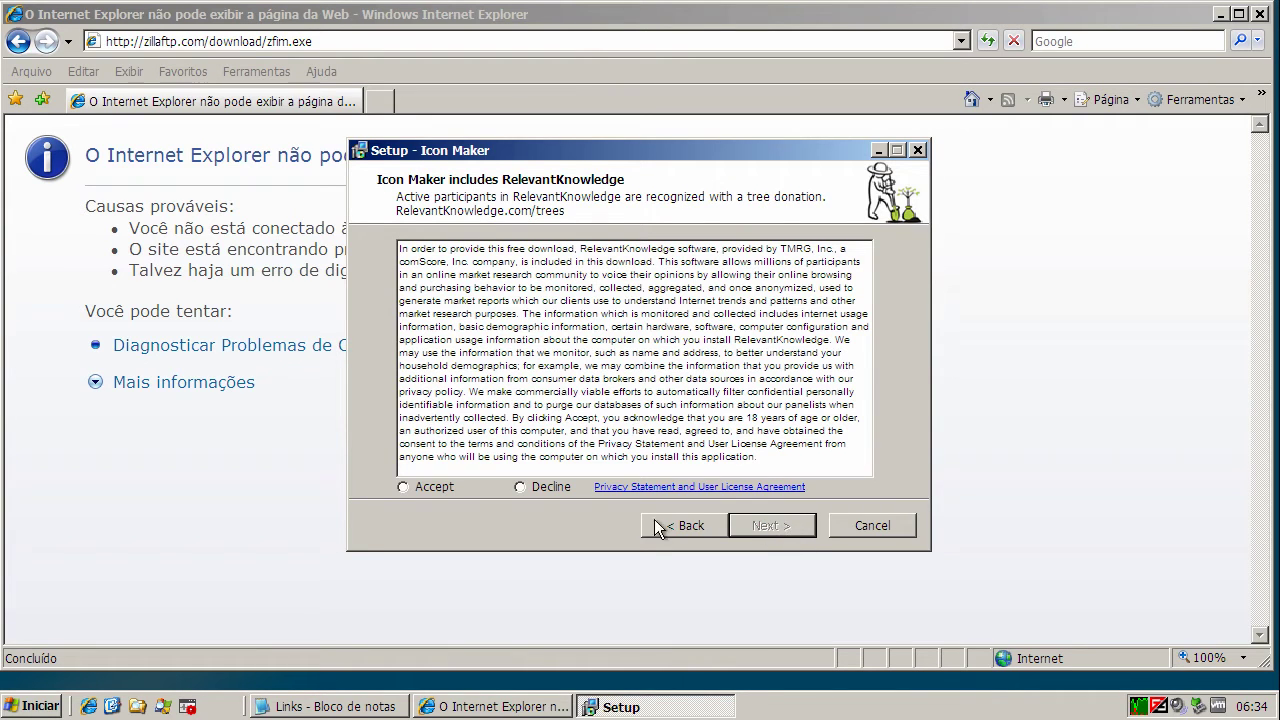
# Step: Accept the bundled RelevantKnowledge terms and start the Icon Maker installation
pyautogui.click(423, 492)
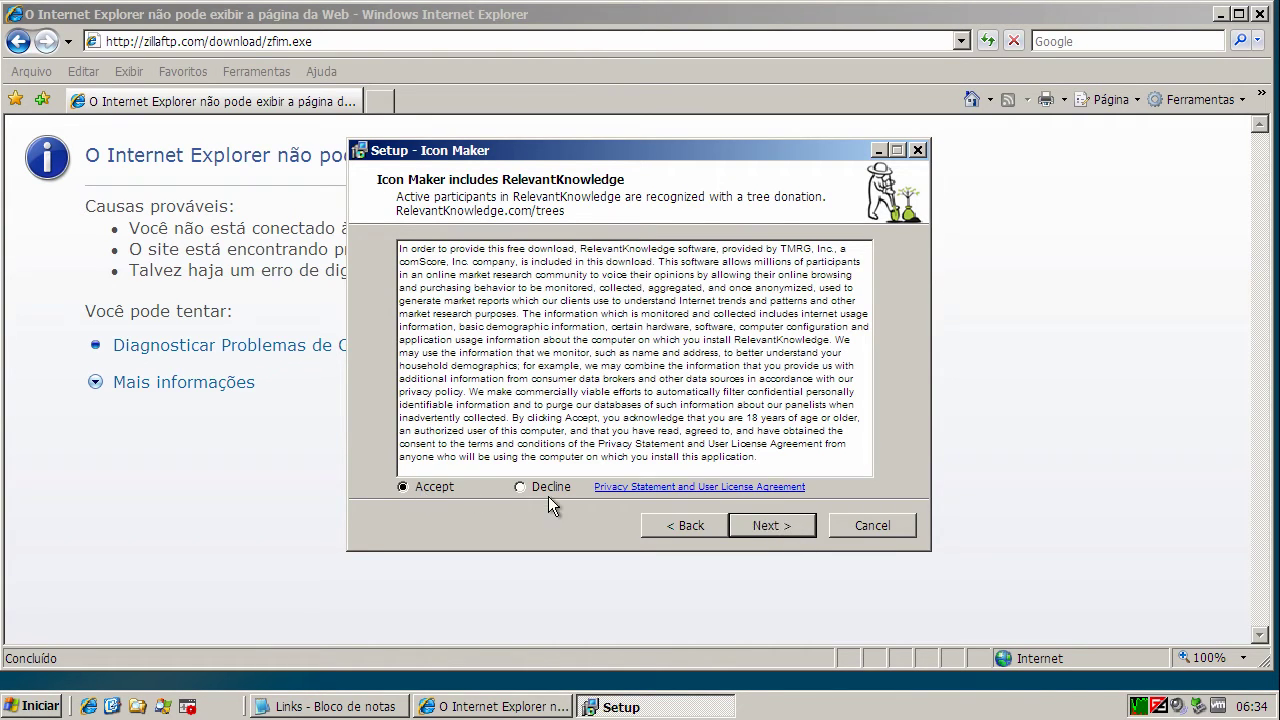
pyautogui.click(758, 527)
pyautogui.click(763, 525)
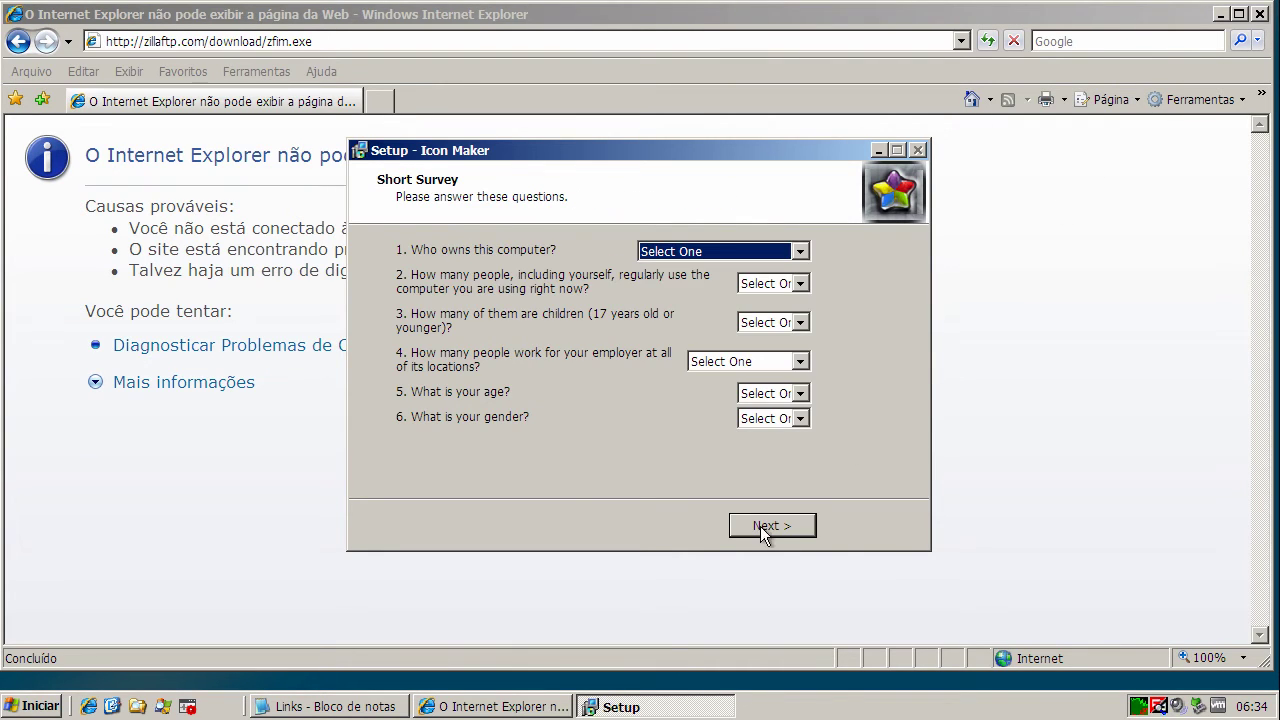
# Step: Answer the first four survey questions with a home-based business owner, 1 user, 1 child and 1 (self employed)
pyautogui.click(748, 254)
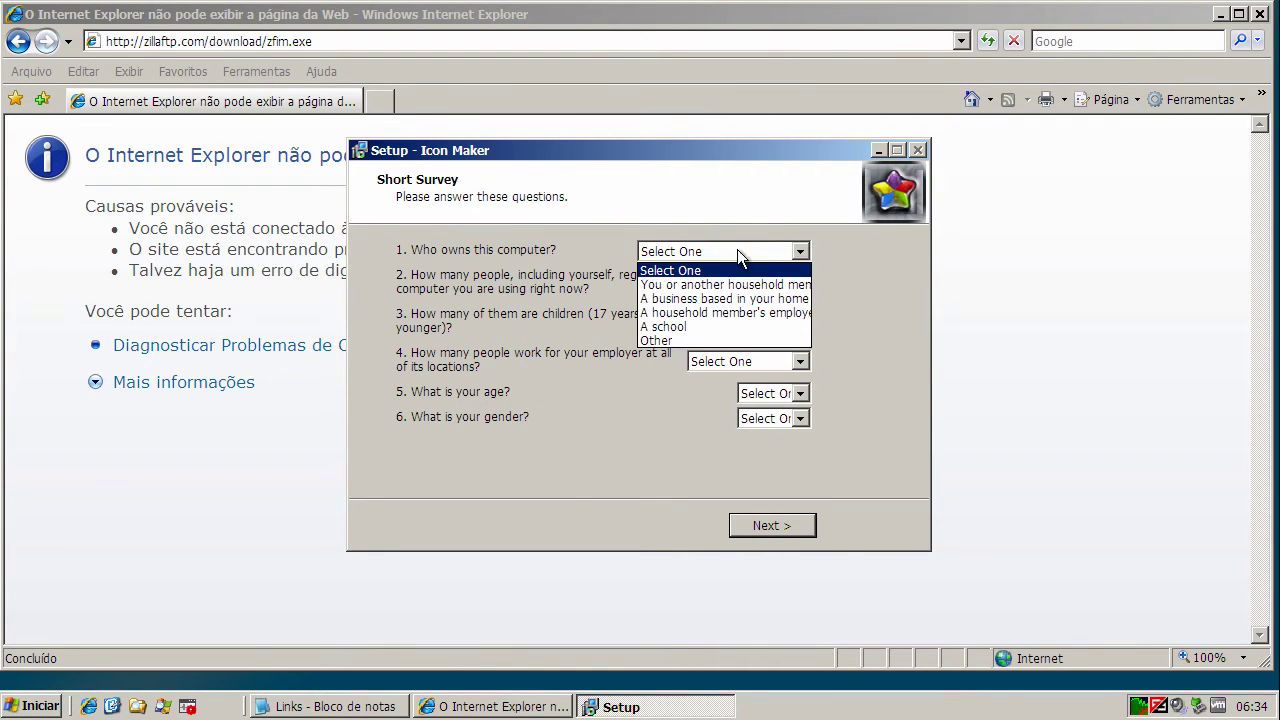
pyautogui.click(716, 300)
pyautogui.click(772, 286)
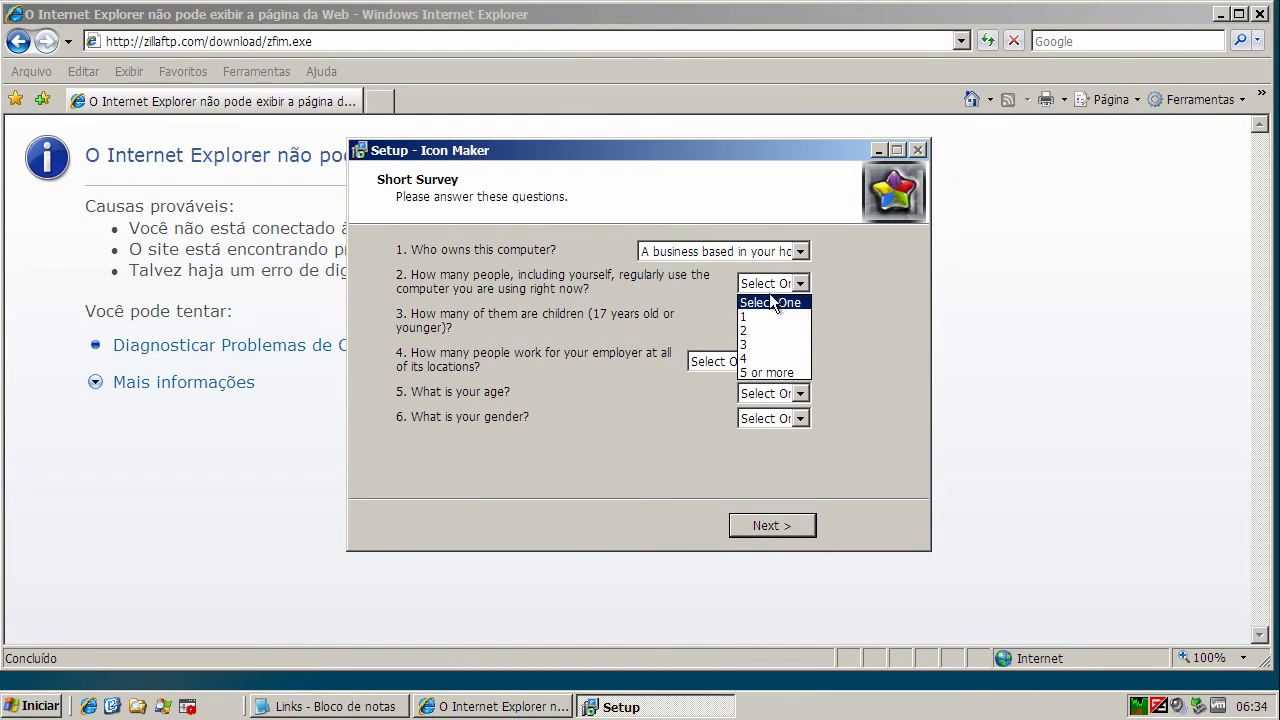
pyautogui.click(763, 317)
pyautogui.click(765, 321)
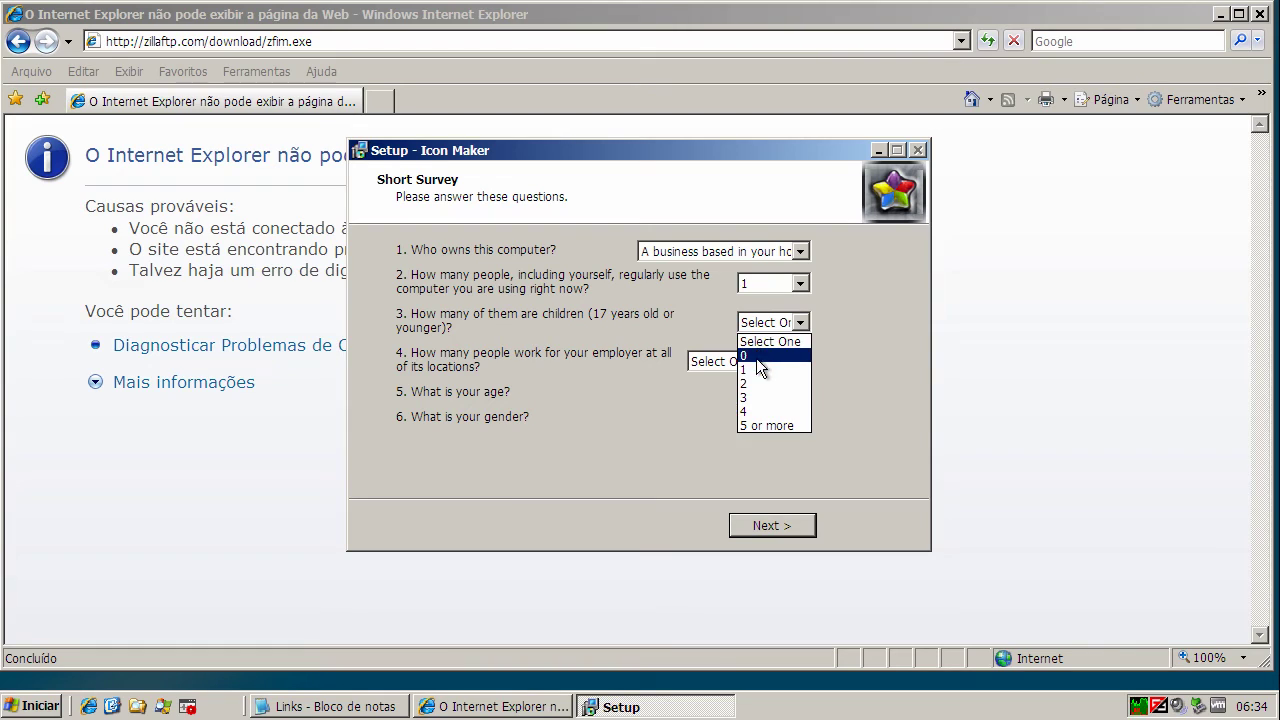
pyautogui.click(761, 371)
pyautogui.click(750, 361)
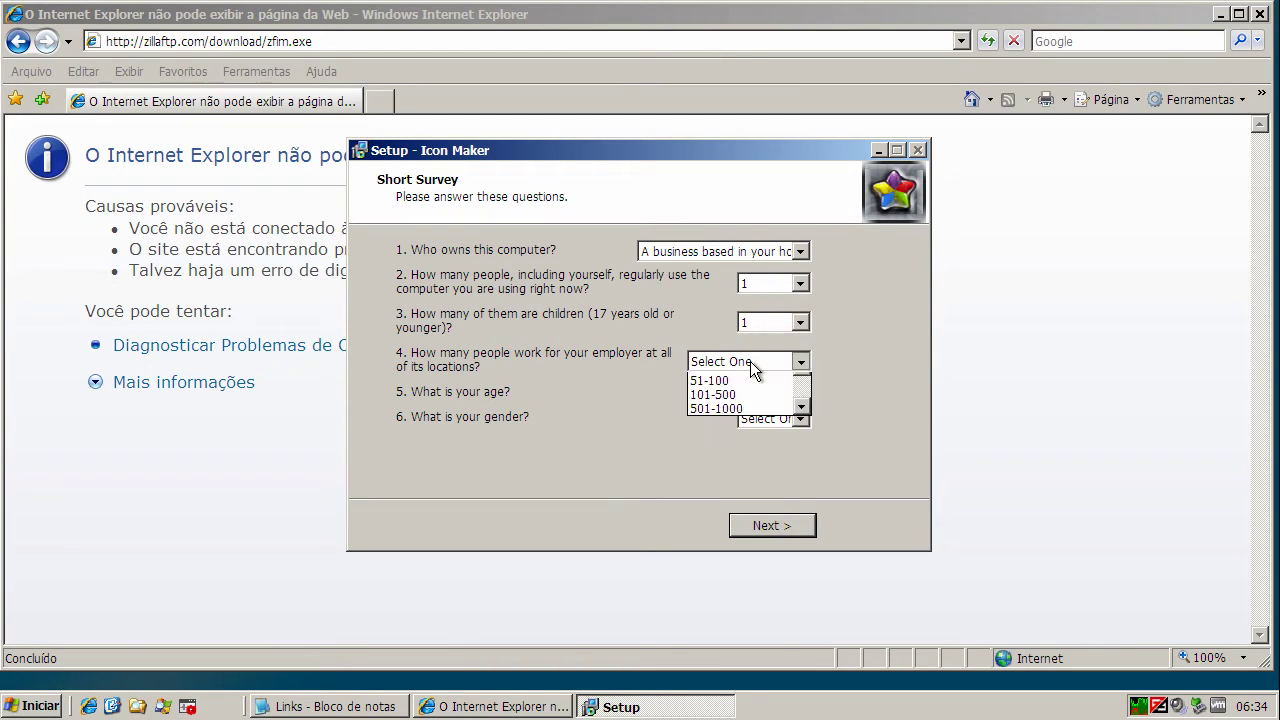
pyautogui.click(741, 395)
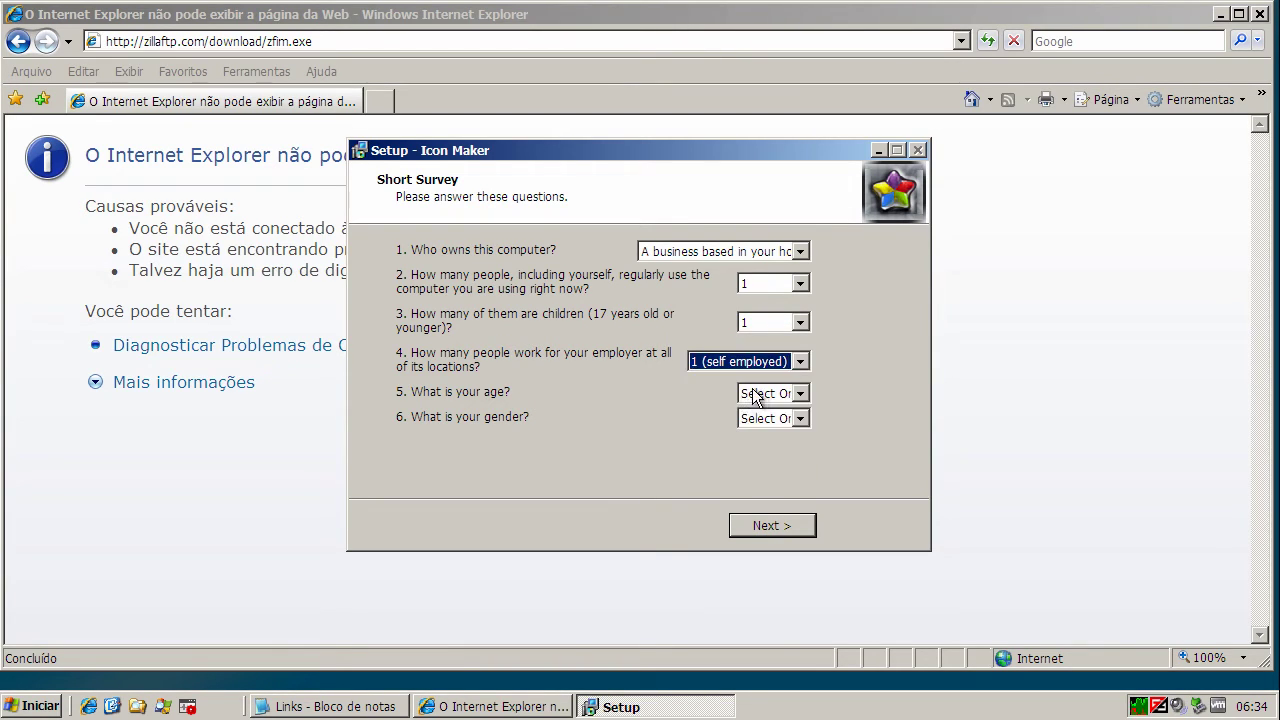
# Step: Set the survey's age to 18 and gender to Male, and submit the answers
pyautogui.click(762, 393)
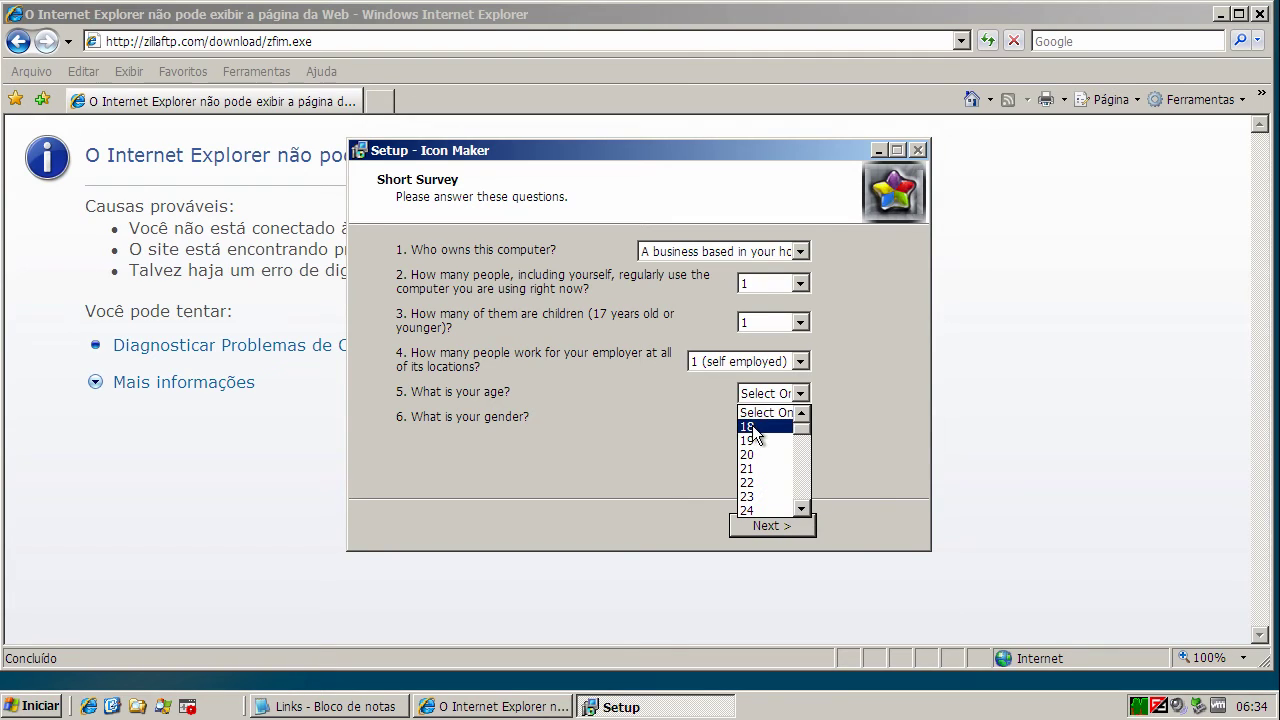
pyautogui.click(752, 426)
pyautogui.click(766, 418)
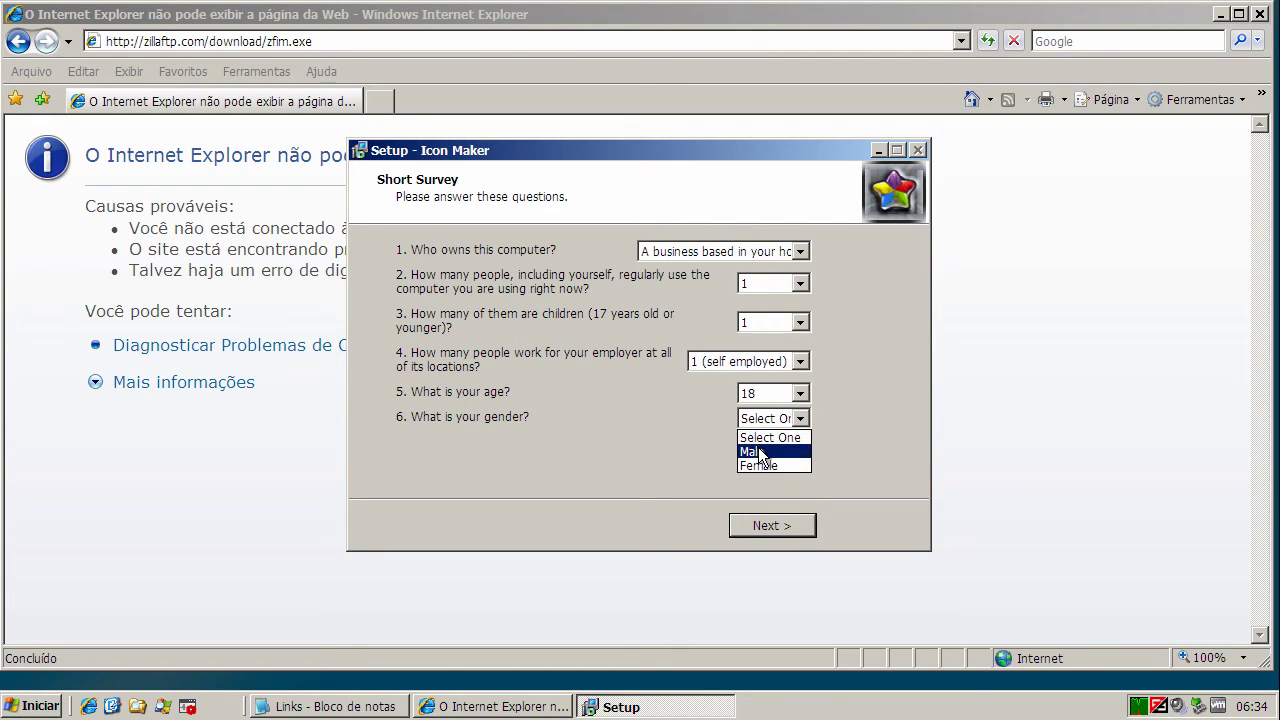
pyautogui.click(757, 452)
pyautogui.click(785, 528)
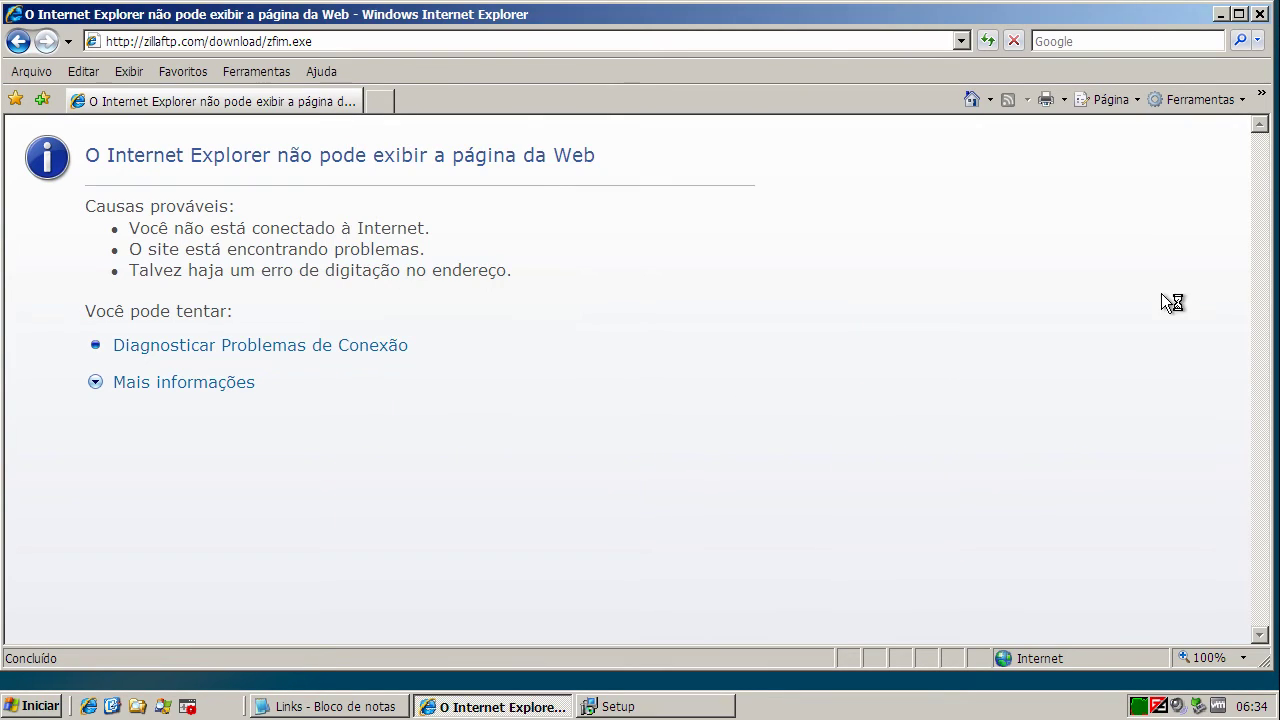
# Step: Close Internet Explorer and the Links text file
pyautogui.click(1259, 14)
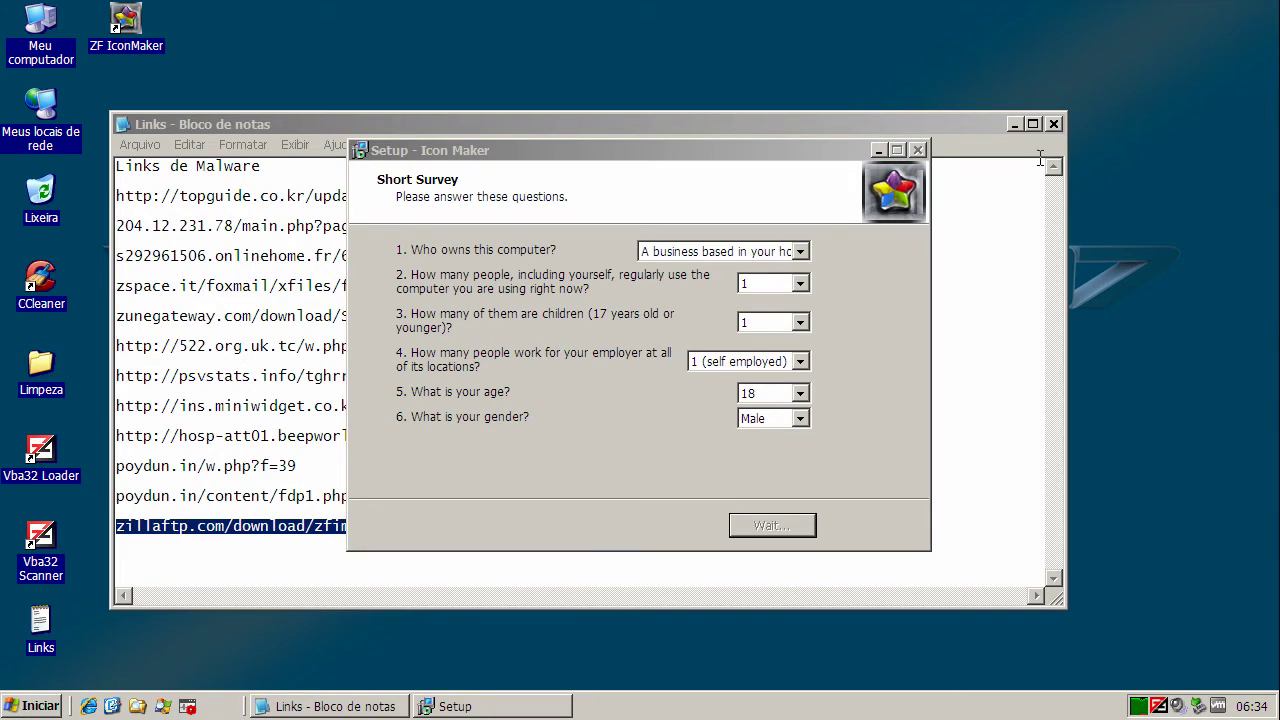
pyautogui.click(1054, 123)
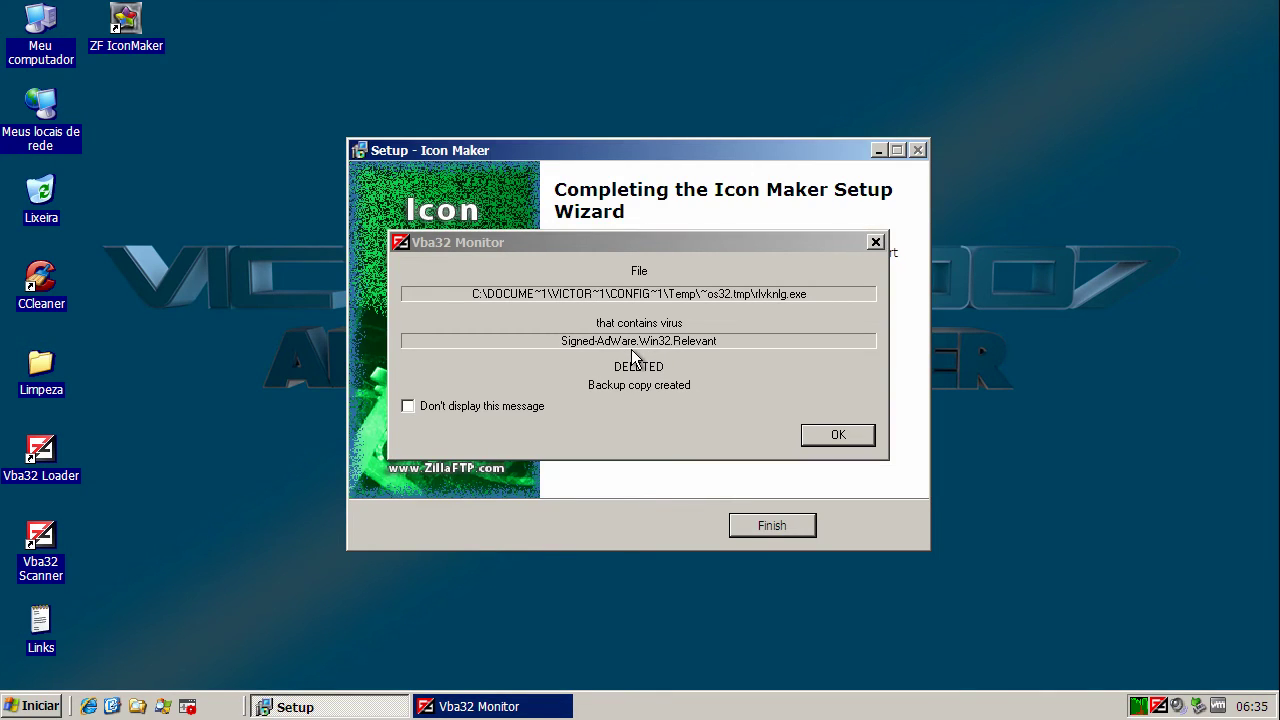
# Step: Dismiss the Vba32 Monitor alerts and finish the Icon Maker setup without restarting the computer
pyautogui.click(836, 436)
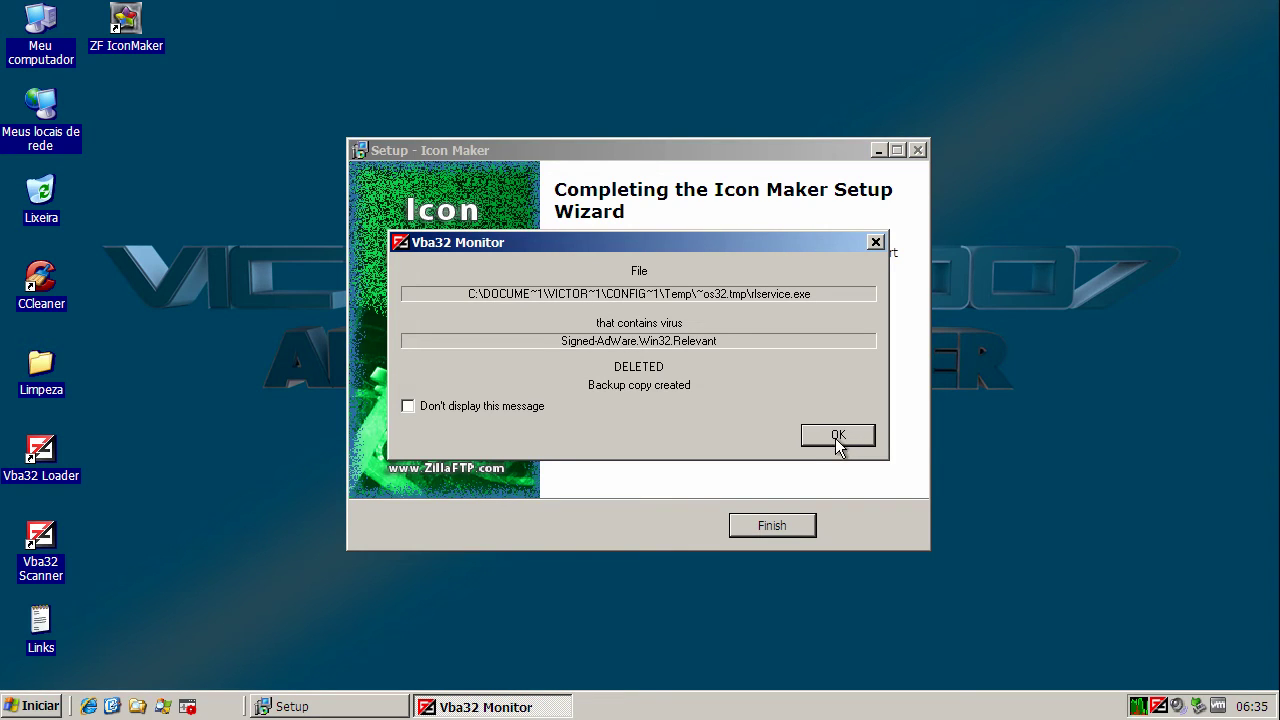
pyautogui.click(836, 436)
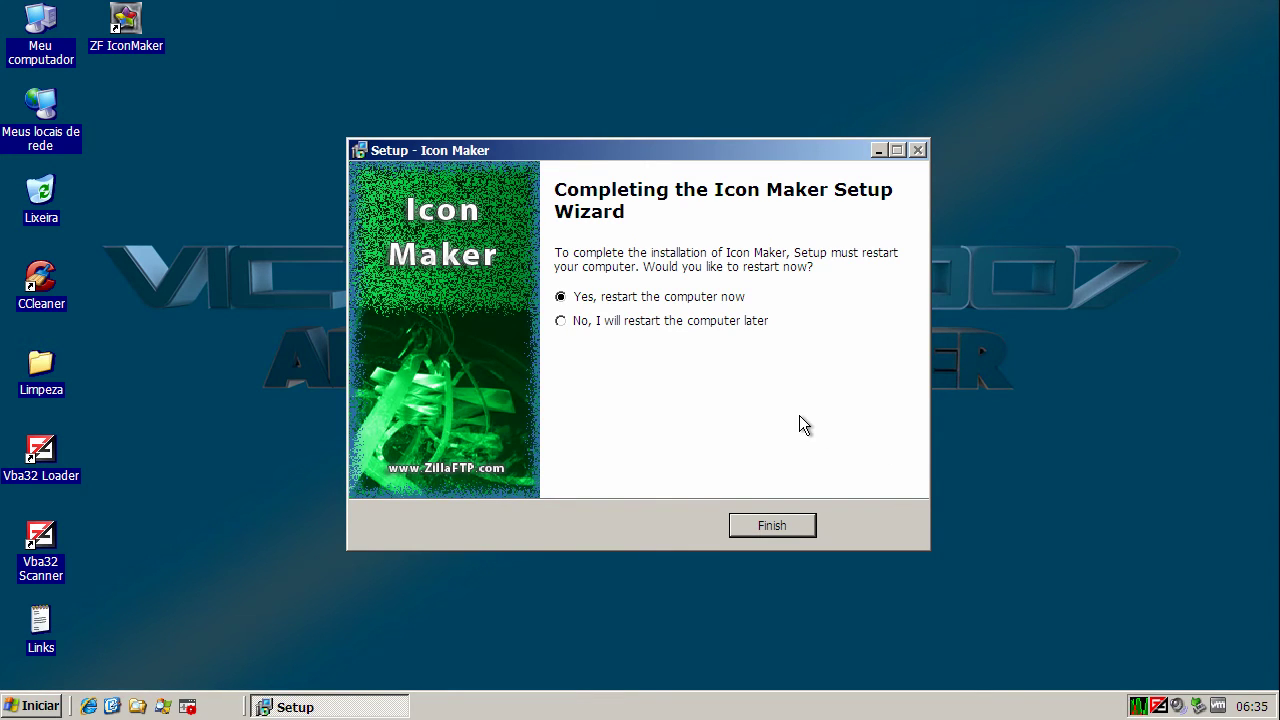
pyautogui.click(588, 321)
pyautogui.click(768, 526)
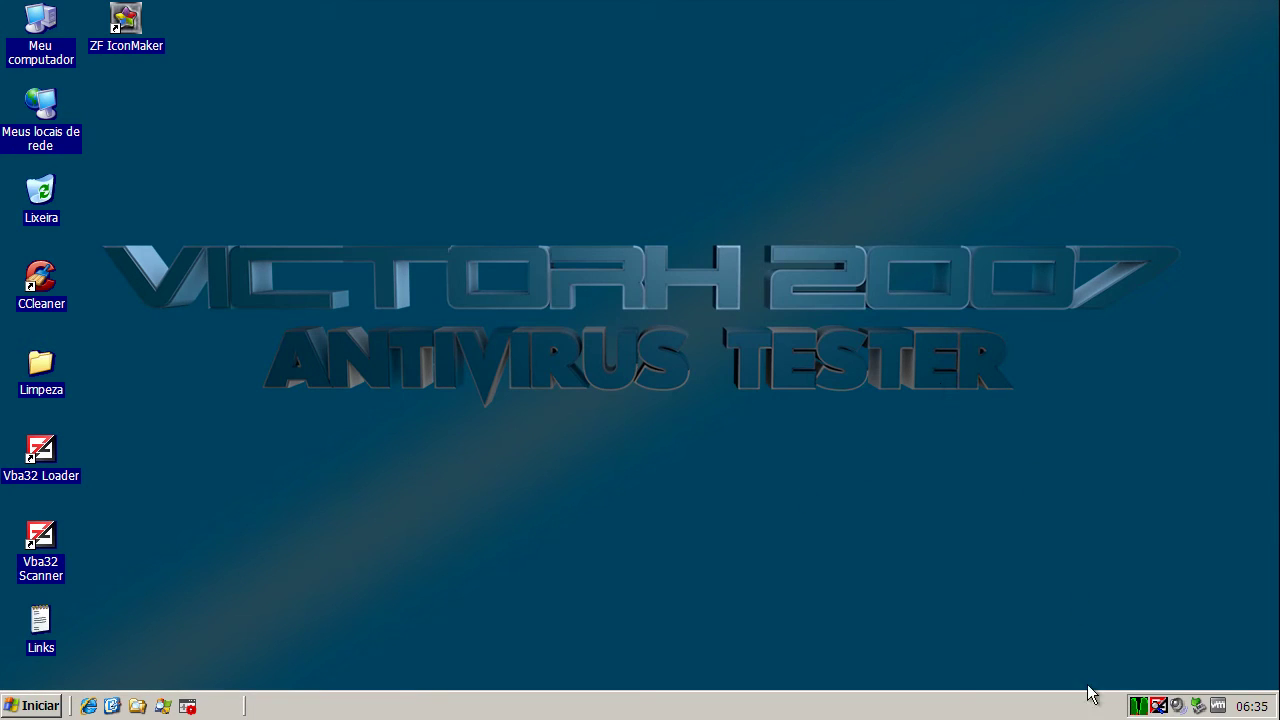
# Step: Check the ratings of the running processes in COMODO KillSwitch and close it
pyautogui.doubleClick(1132, 705)
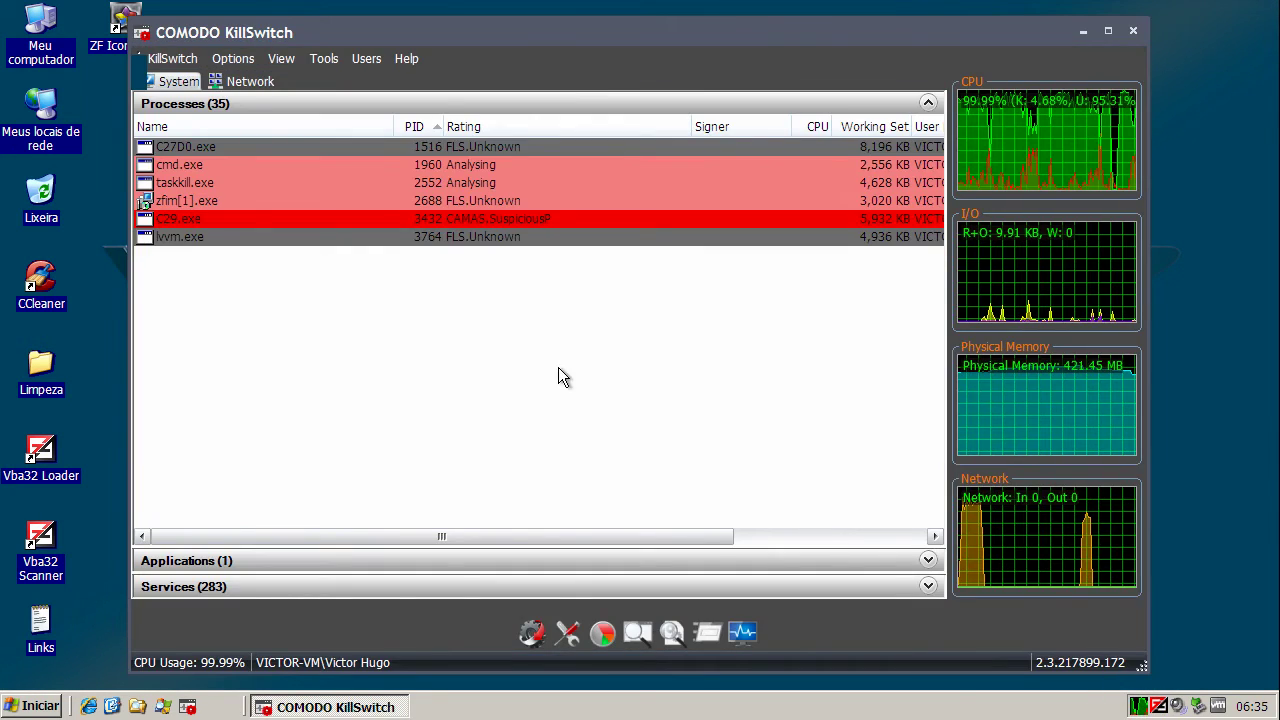
pyautogui.click(1133, 32)
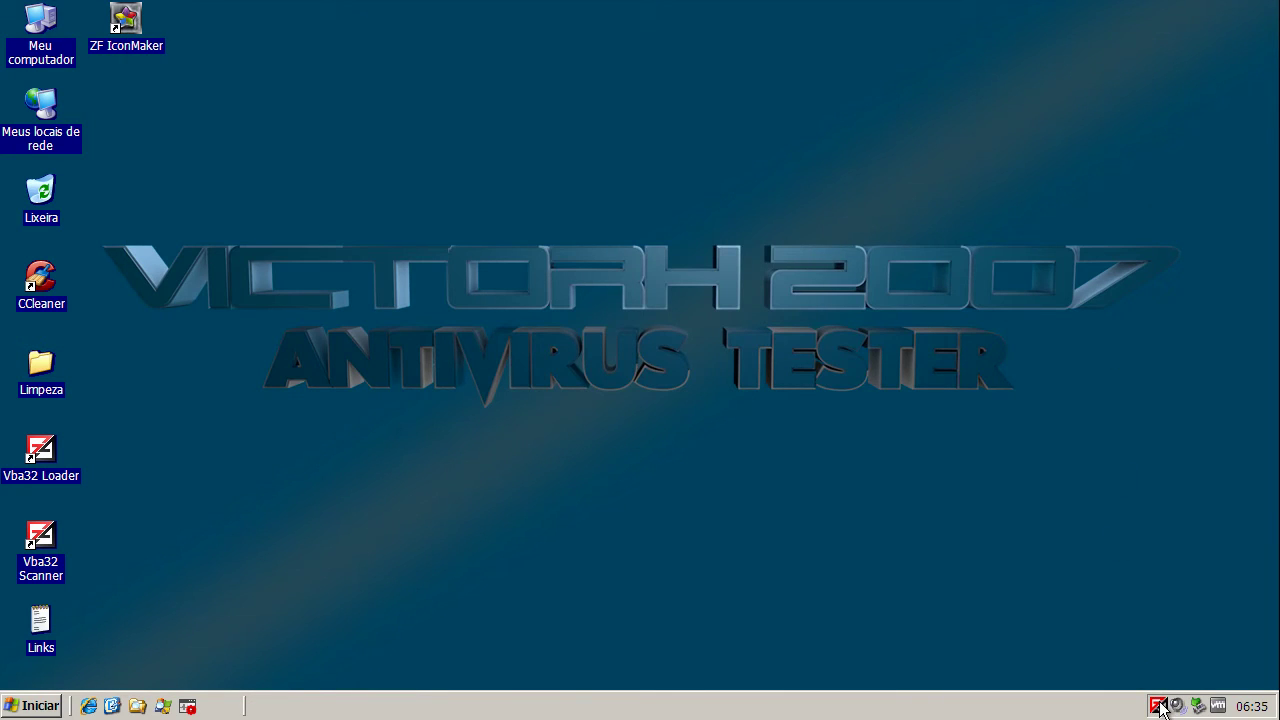
# Step: Open Vba32 Scanner and start a scan of the C:\ drive
pyautogui.doubleClick(1160, 703)
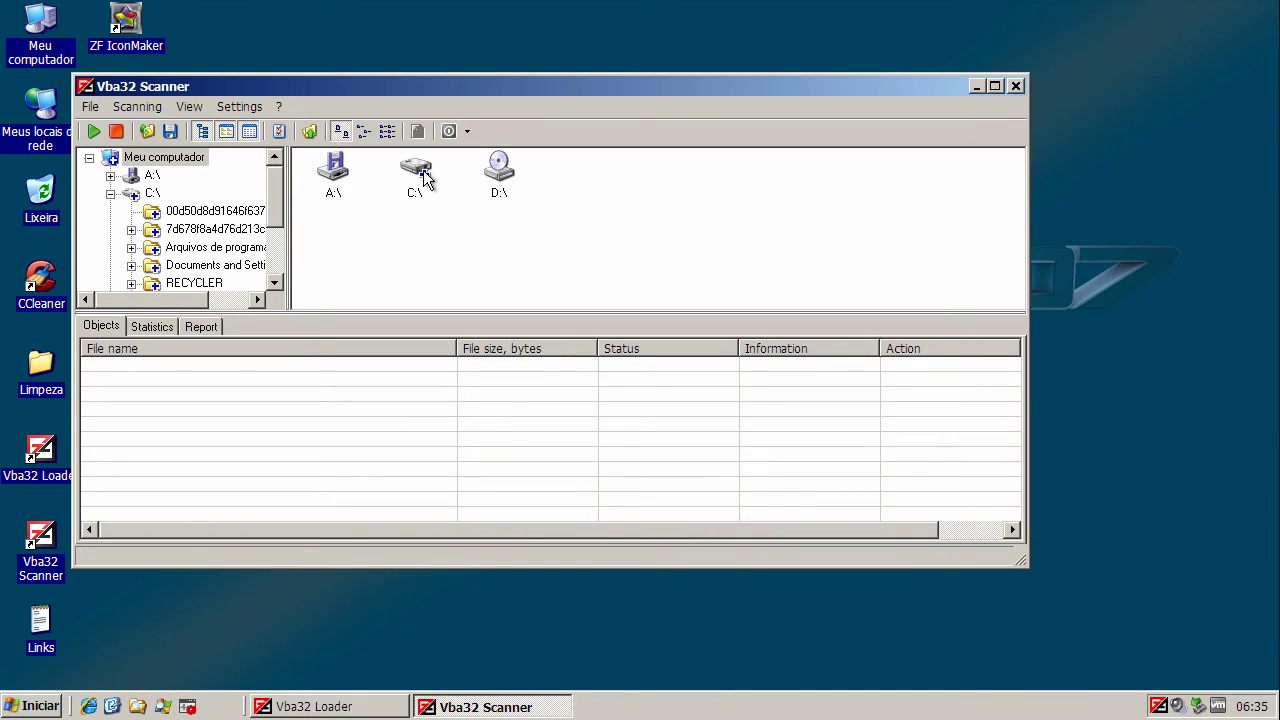
pyautogui.click(424, 176)
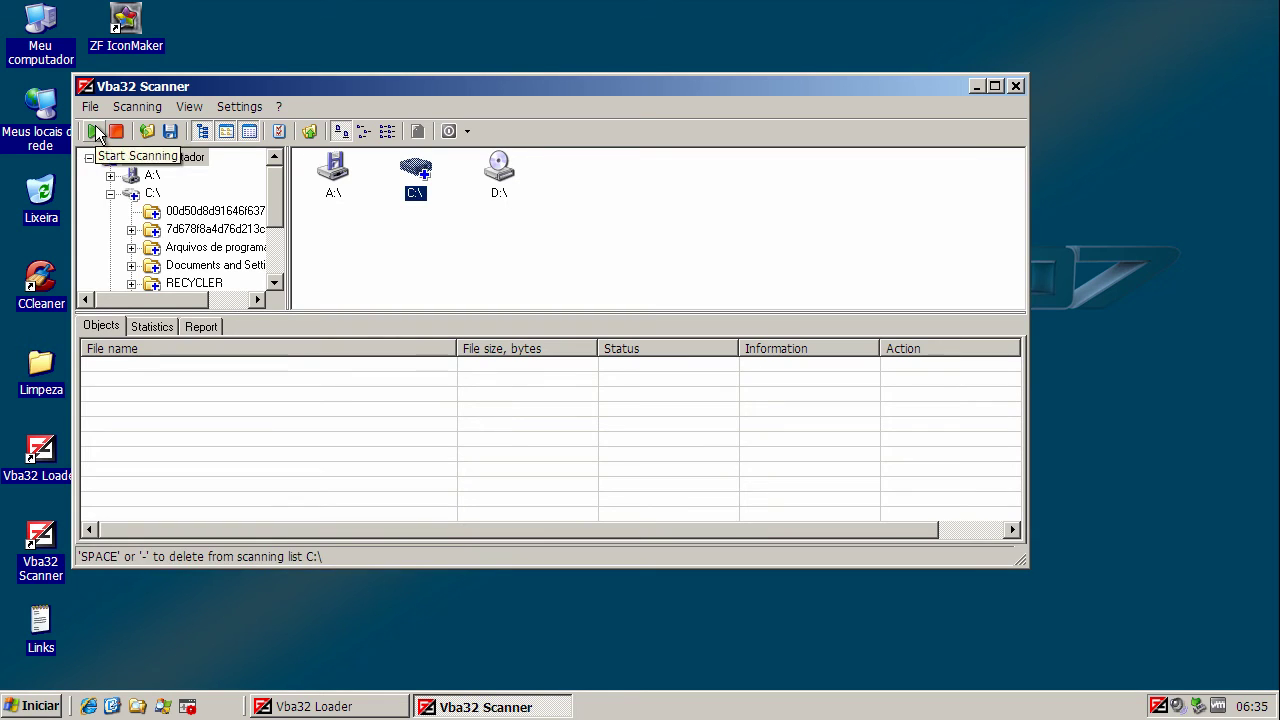
pyautogui.click(93, 131)
pyautogui.moveTo(598, 90); pyautogui.dragTo(714, 111)
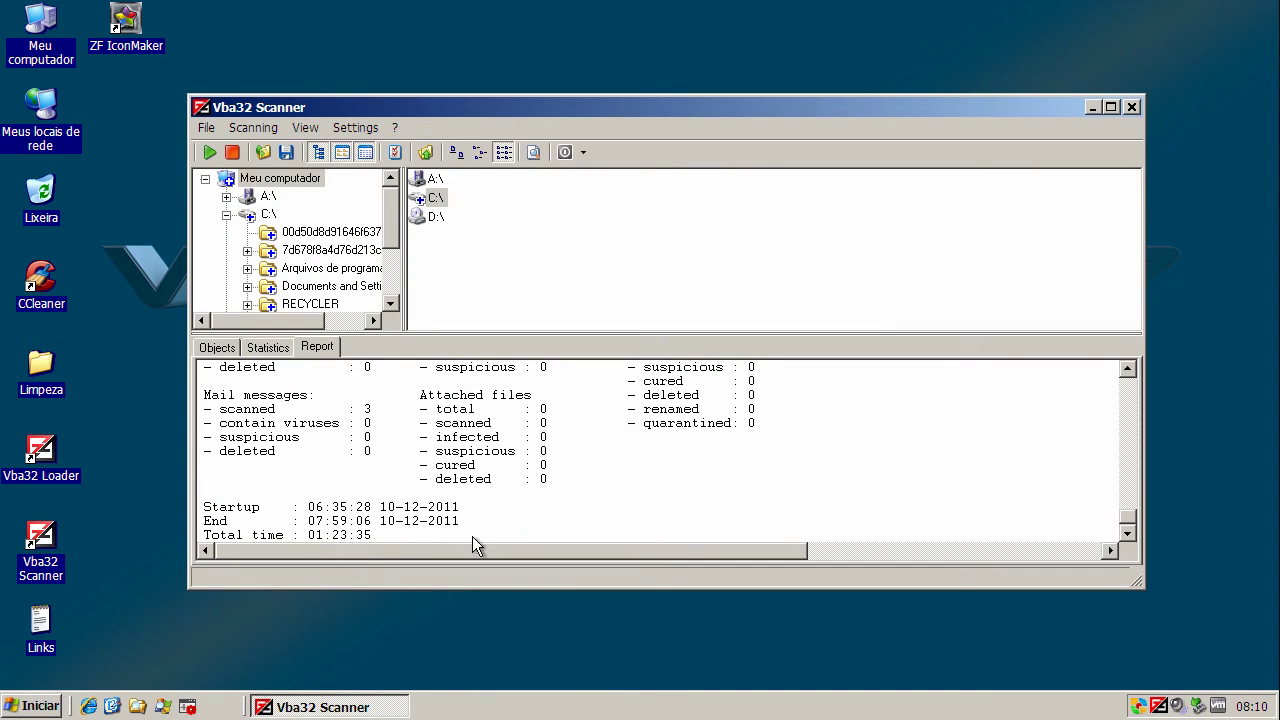
# Step: Review the totals in the Vba32 scan report and close the scanner
pyautogui.moveTo(1132, 520); pyautogui.dragTo(1158, 520)
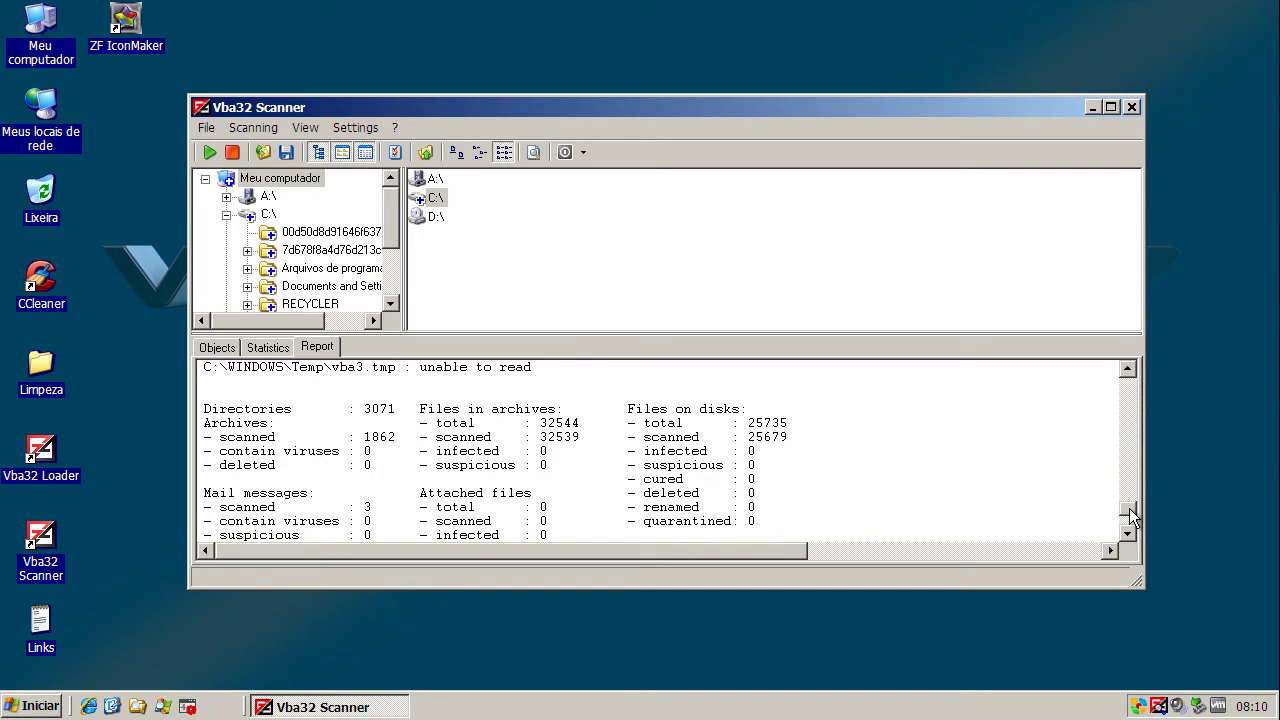
pyautogui.scroll(-2, 1130, 515)
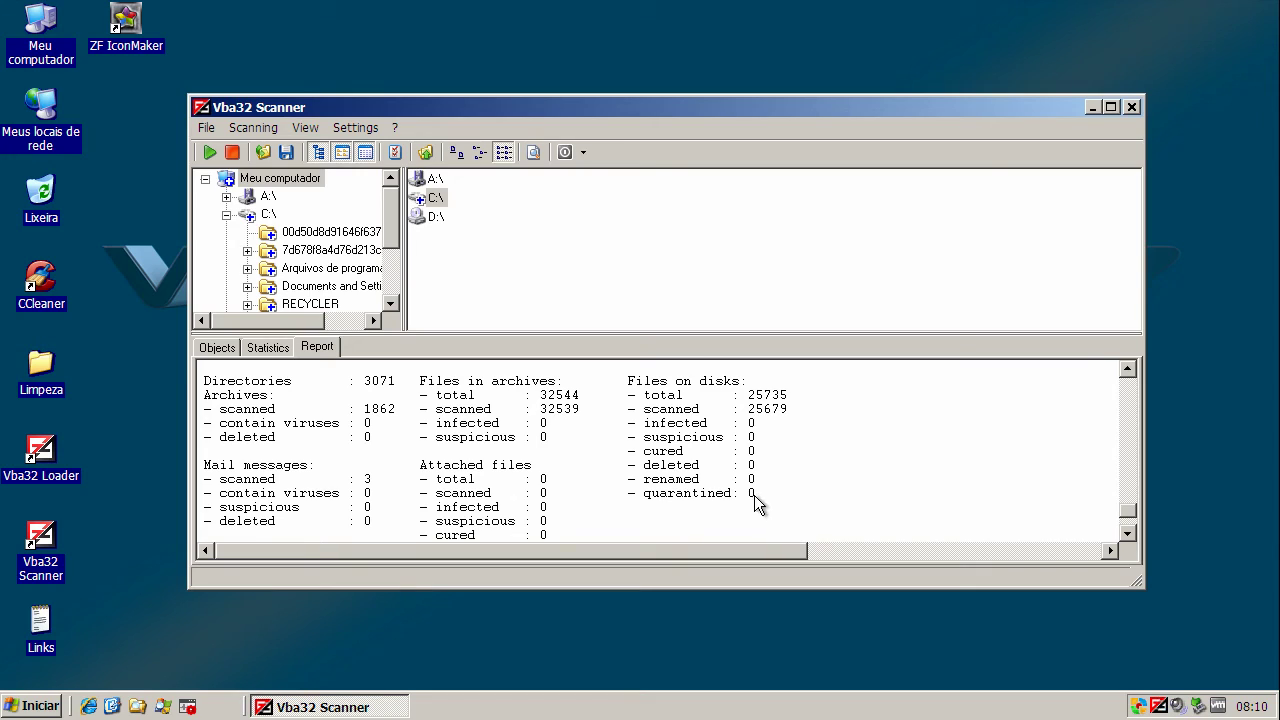
pyautogui.click(1132, 108)
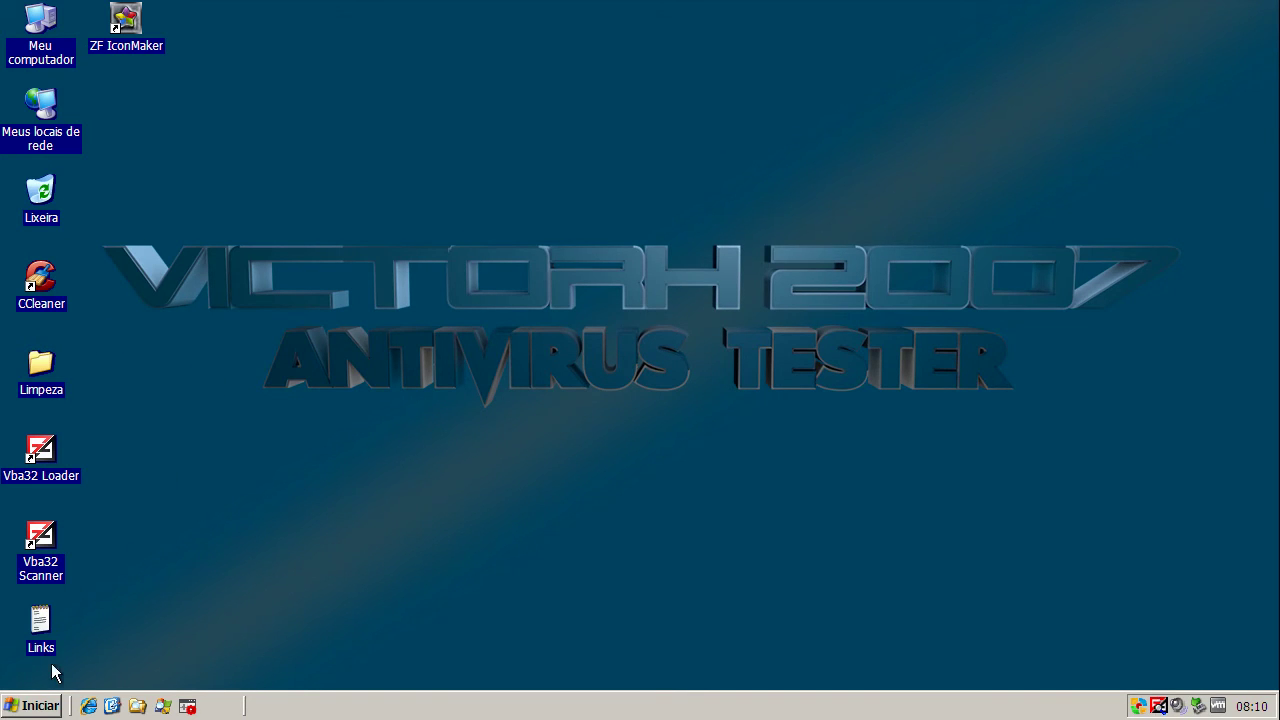
# Step: Restart the computer
pyautogui.click(45, 705)
pyautogui.click(190, 676)
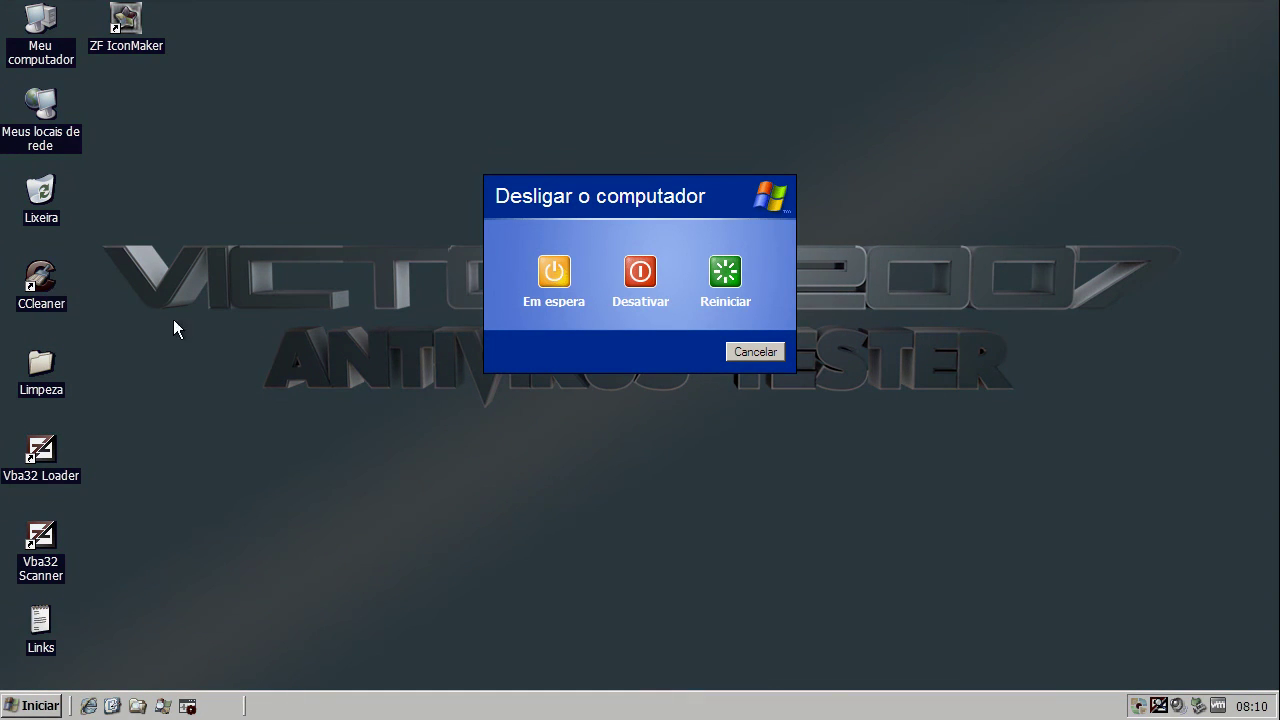
pyautogui.click(726, 276)
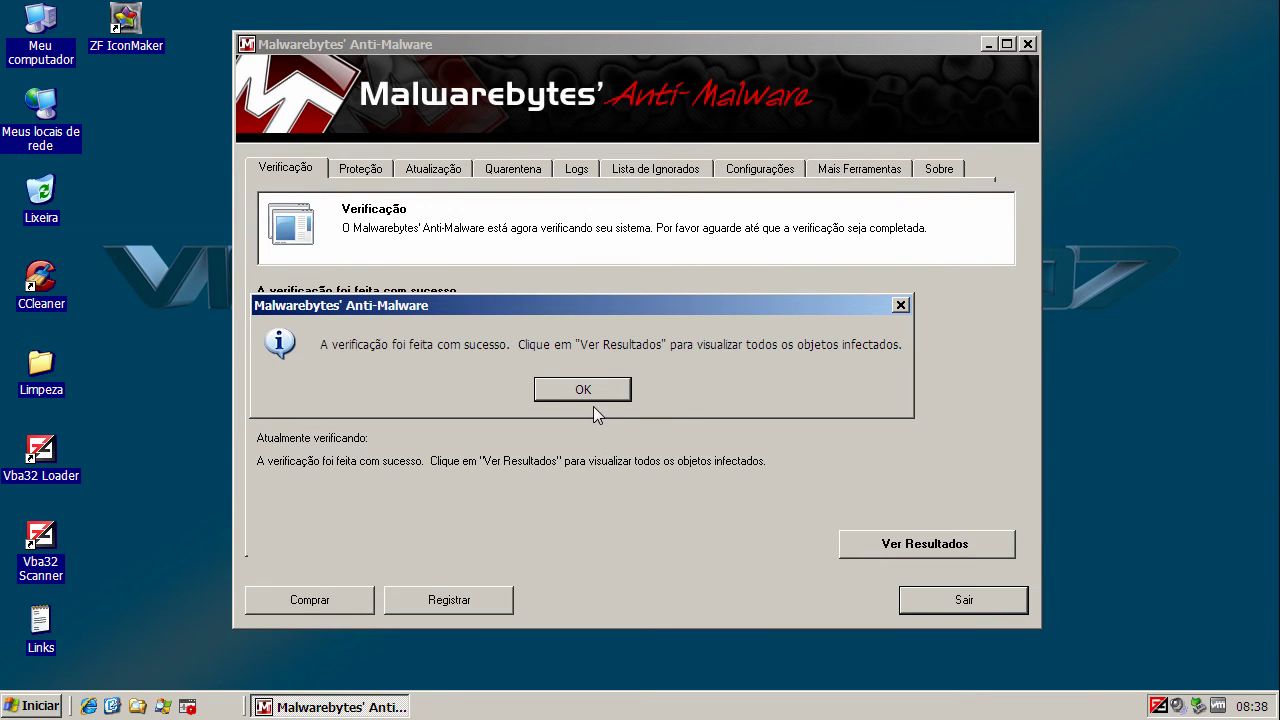
# Step: Show the Malwarebytes' Anti-Malware scan results, widen the Fabricante column and examine the detected items
pyautogui.click(603, 391)
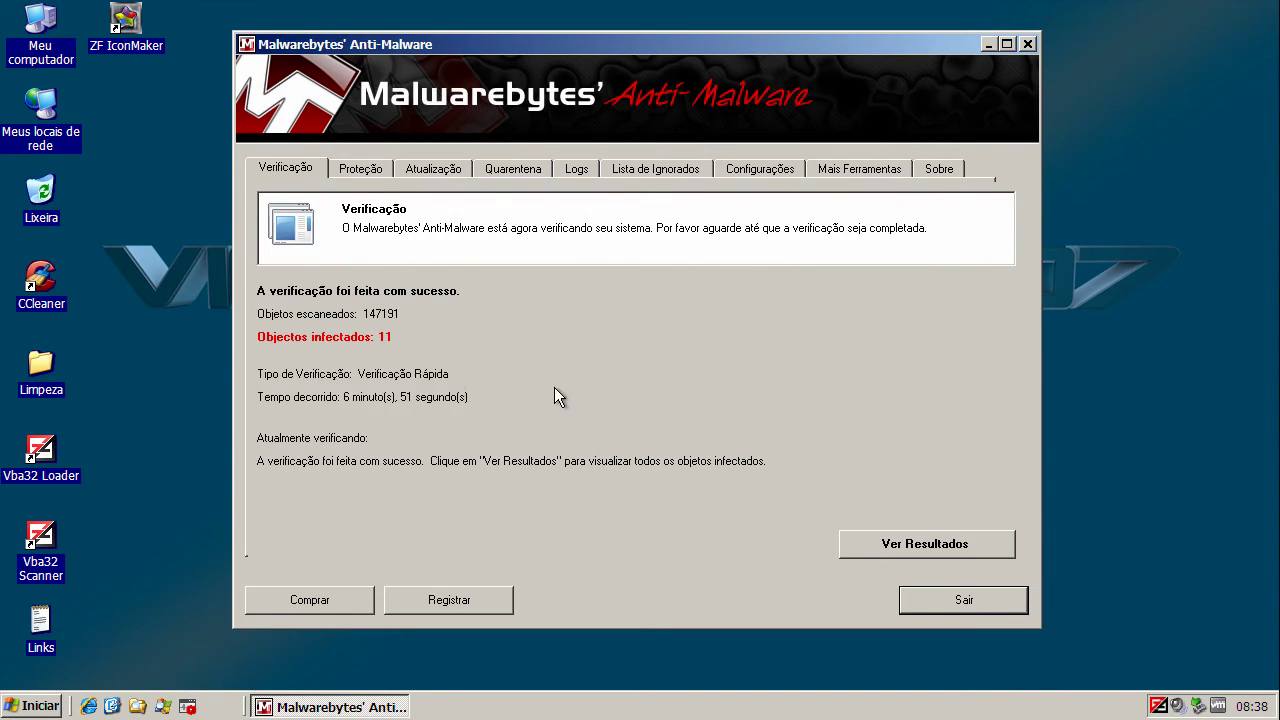
pyautogui.click(952, 545)
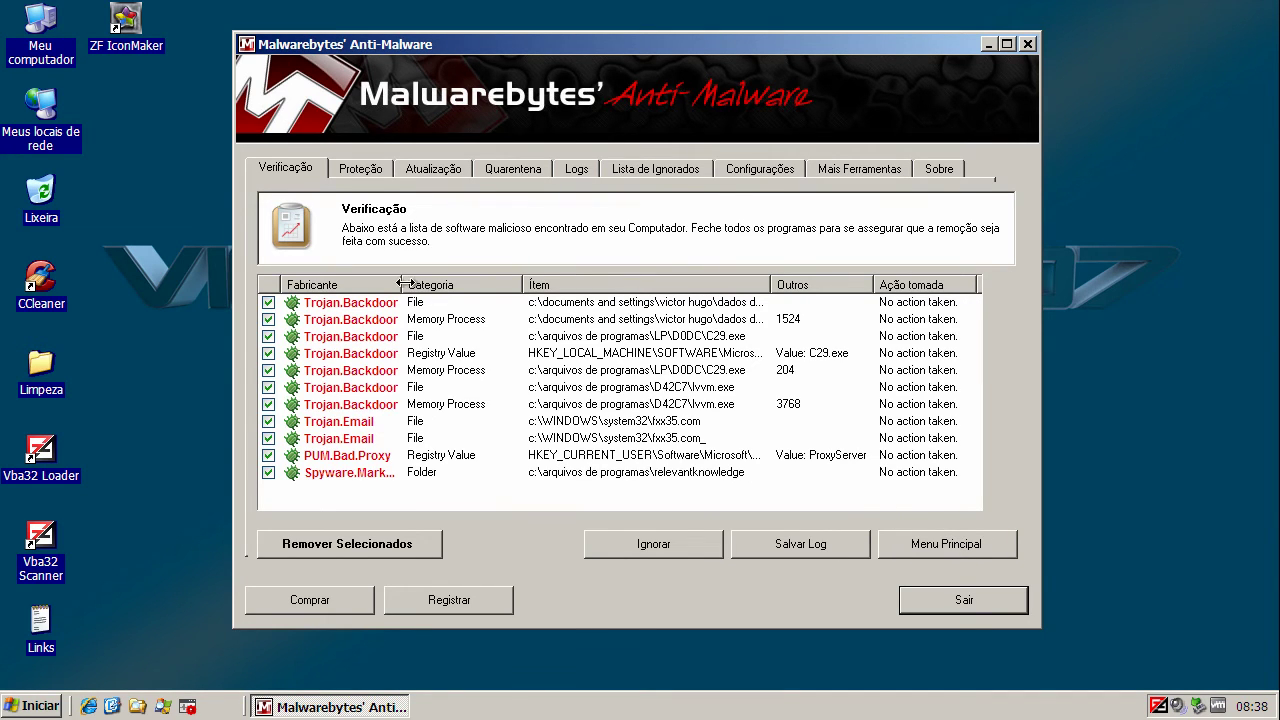
pyautogui.moveTo(403, 284); pyautogui.dragTo(479, 284)
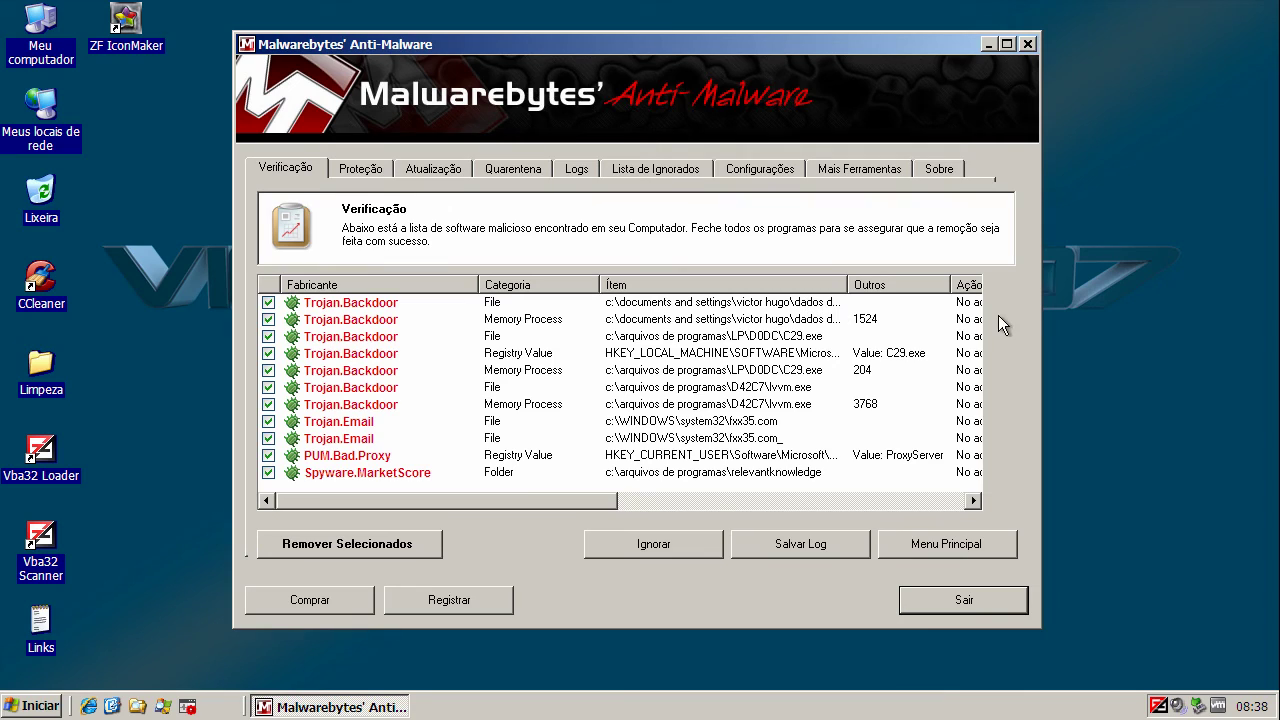
pyautogui.click(352, 305)
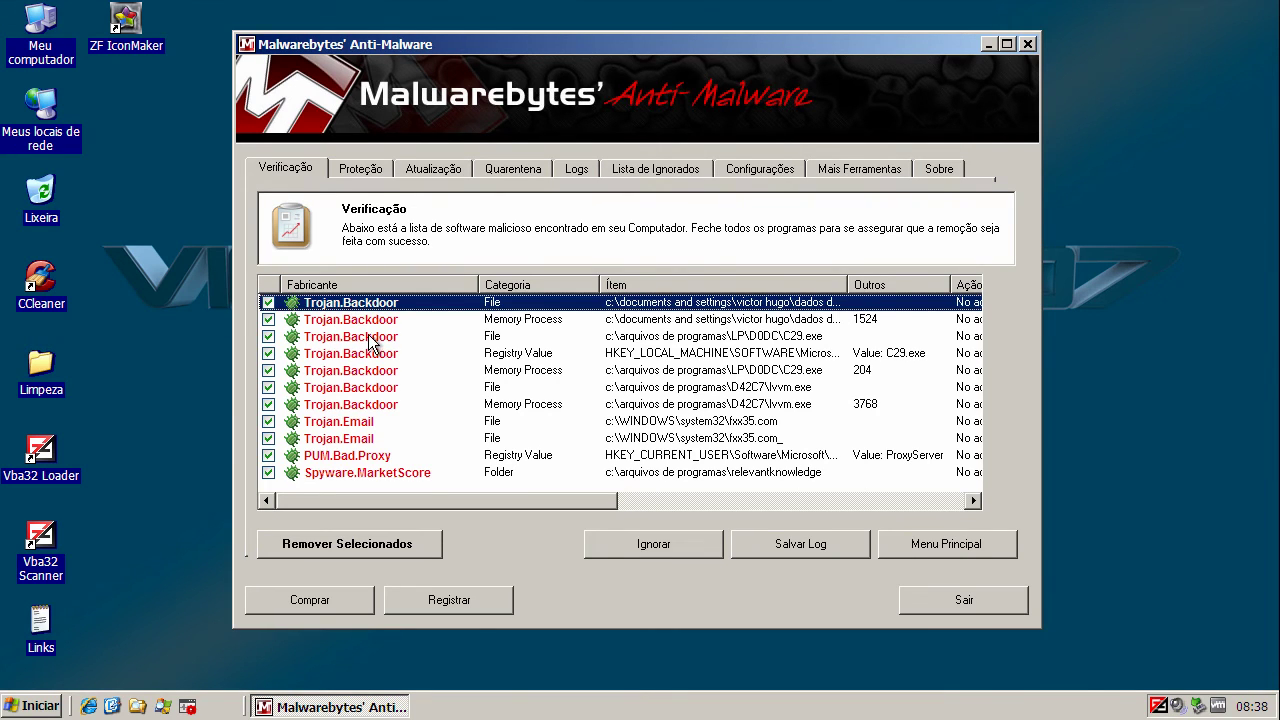
pyautogui.click(380, 321)
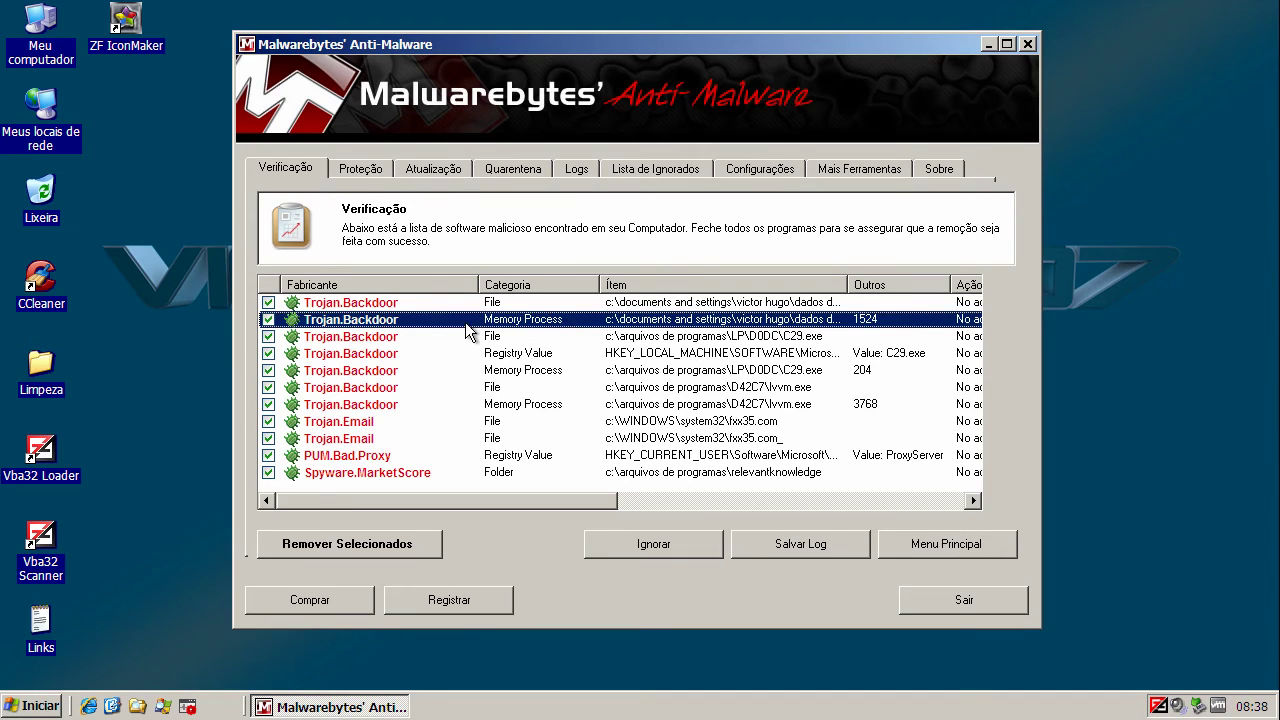
# Step: Inspect the Trojan.Email, PUM.Bad.Proxy and Spyware.MarketScore detections and remove all the checked items
pyautogui.click(365, 422)
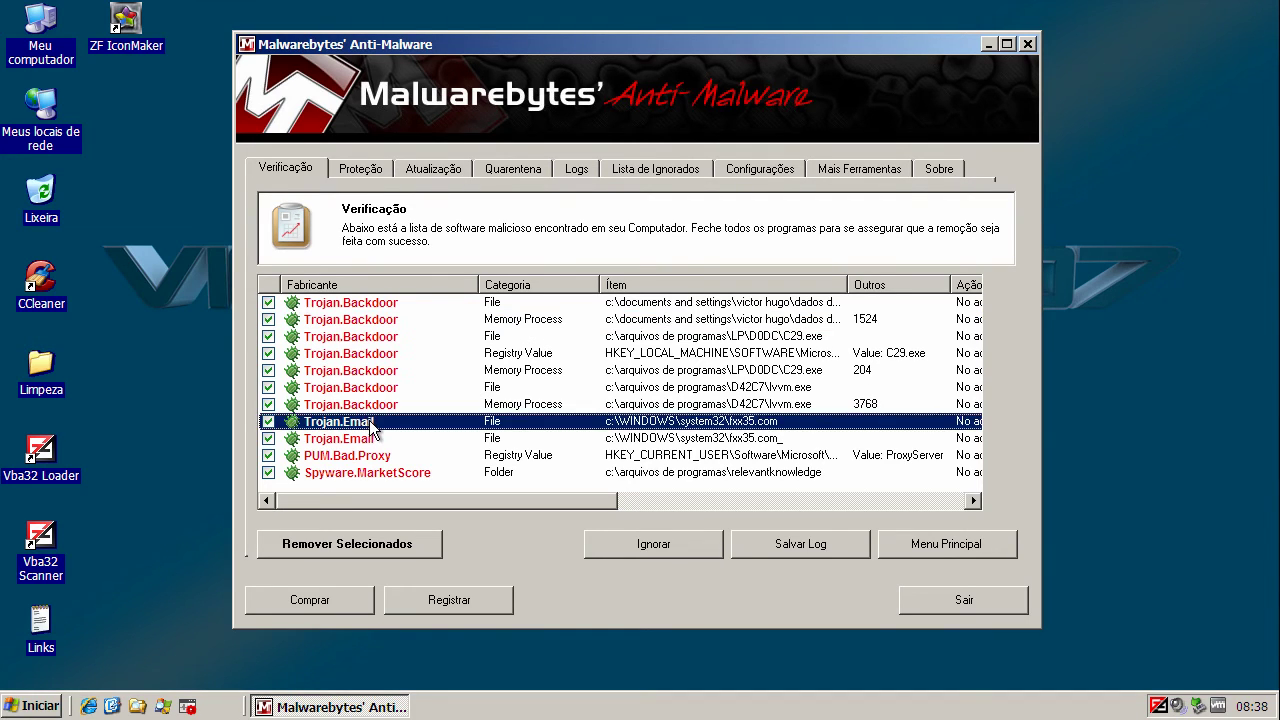
pyautogui.click(382, 460)
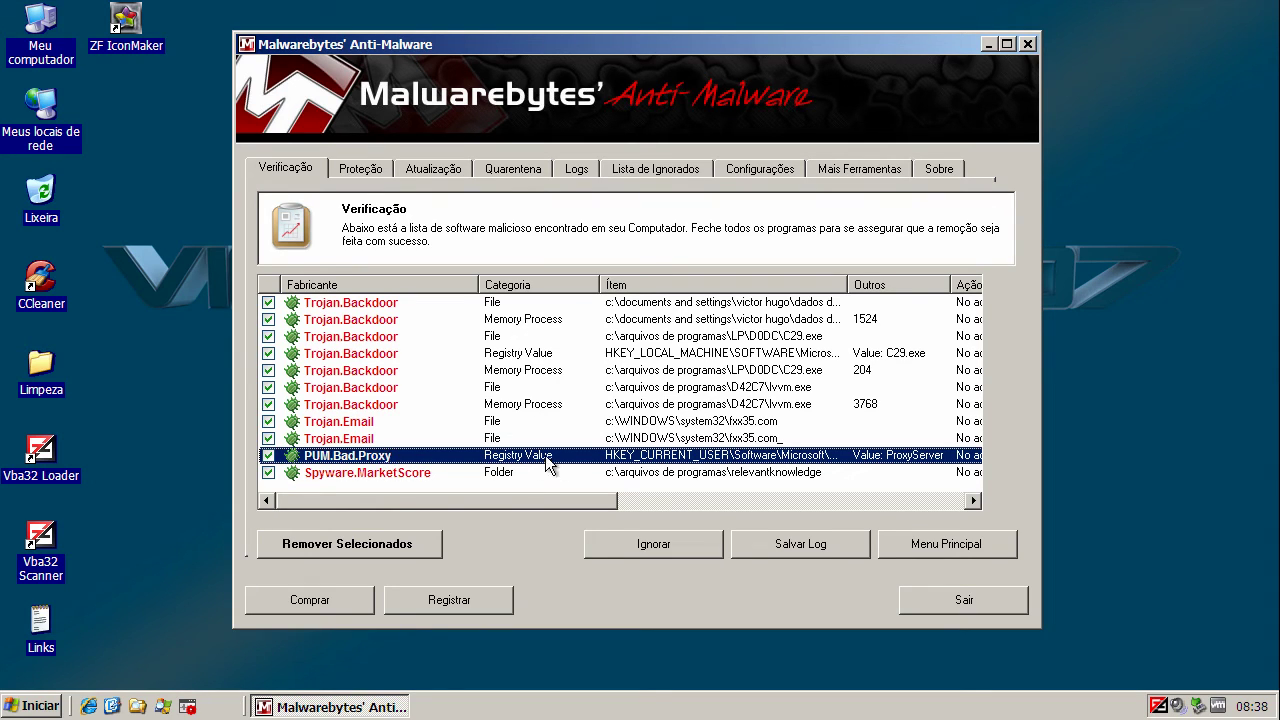
pyautogui.click(396, 474)
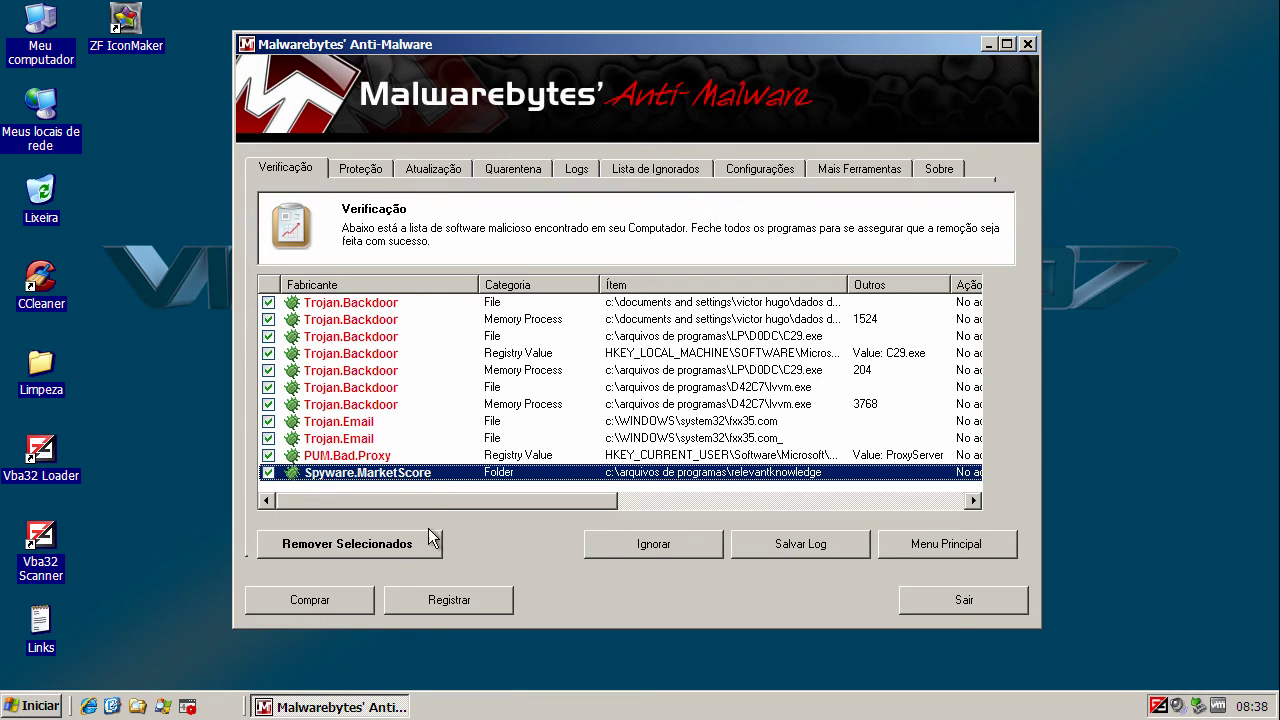
pyautogui.click(366, 543)
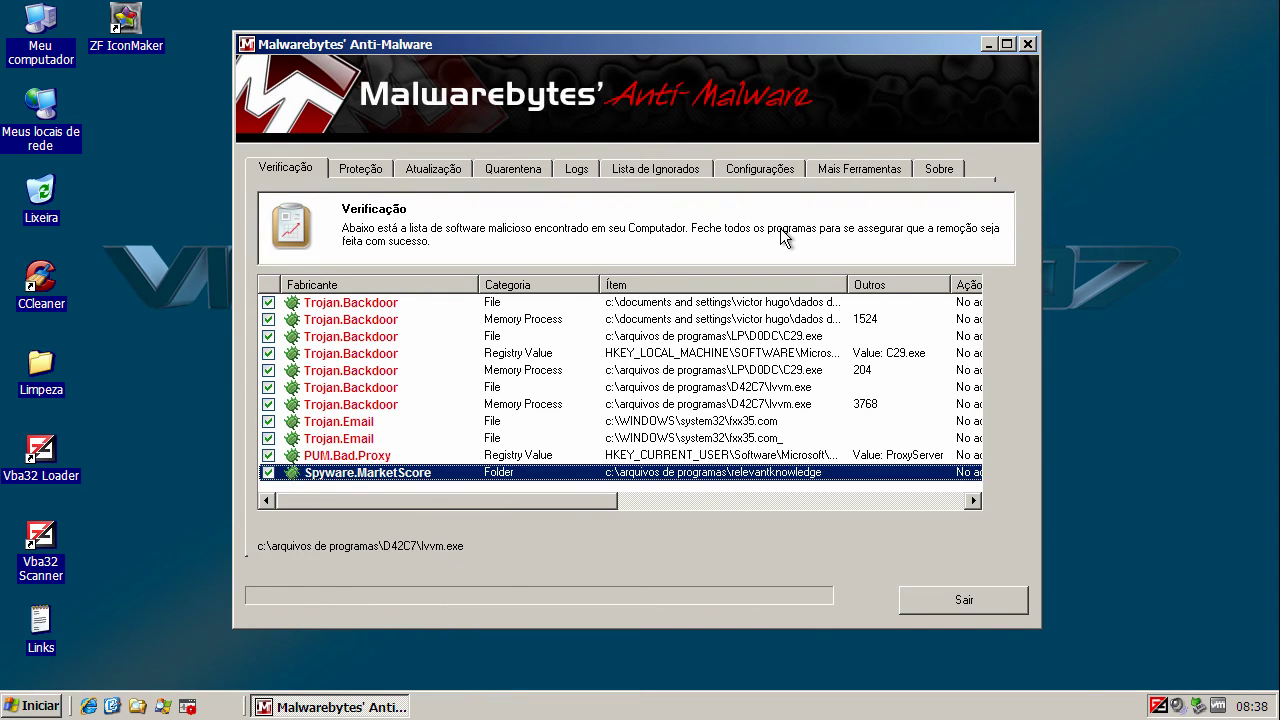
# Step: Review the Malwarebytes' removal log, close it and restart the computer to complete the removal
pyautogui.click(692, 409)
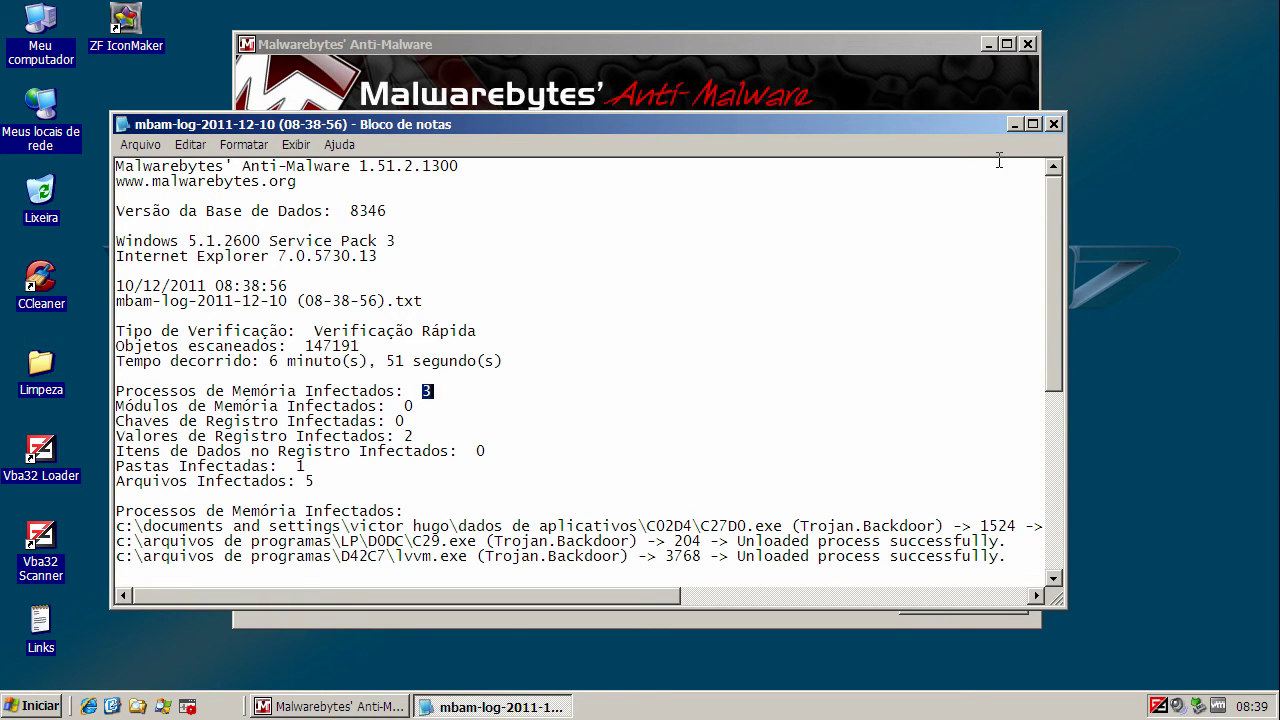
pyautogui.click(1055, 124)
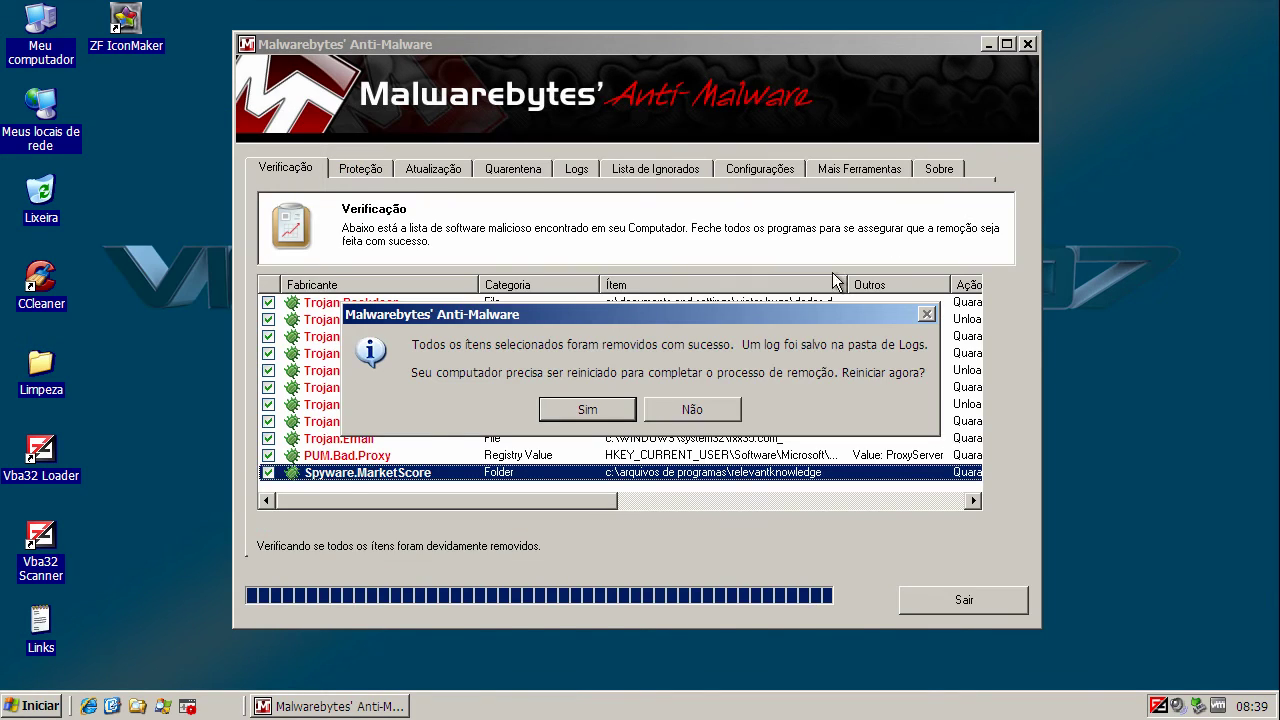
pyautogui.click(604, 411)
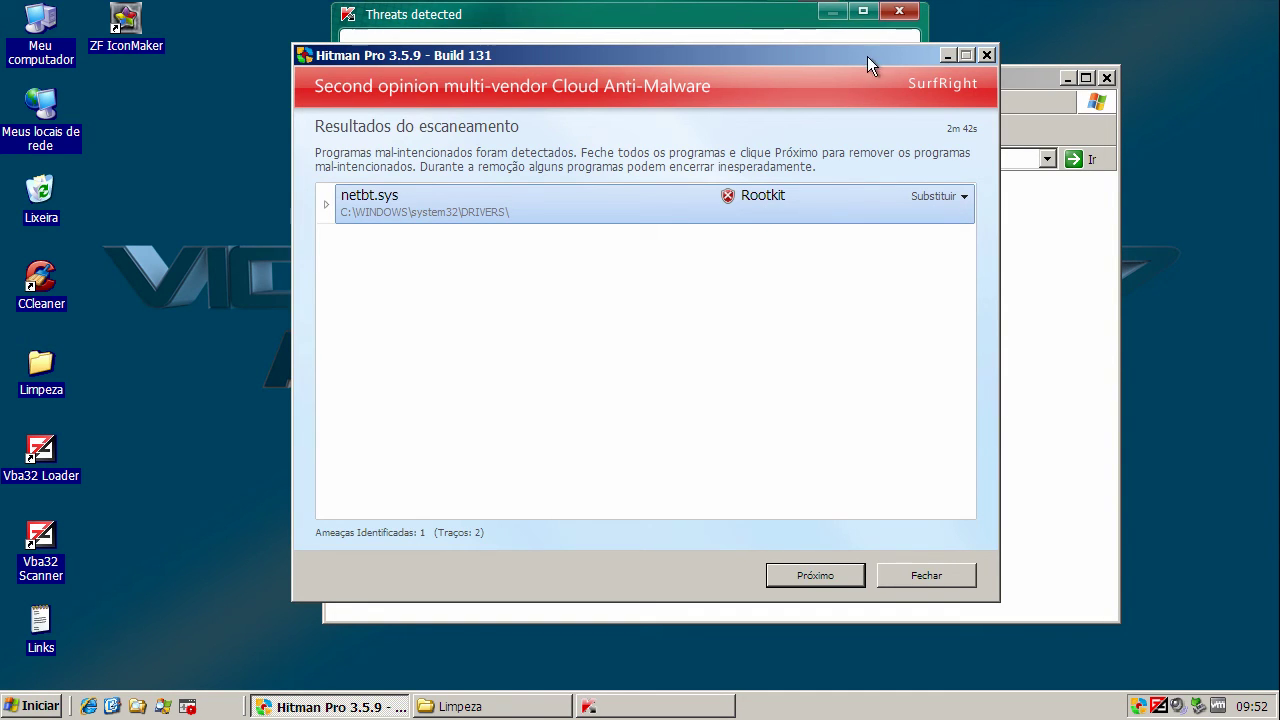
# Step: Switch from Hitman Pro to Kaspersky TDSSKiller, cure the Rootkit.Win32.ZAccess.h threat and reboot the computer
pyautogui.click(946, 55)
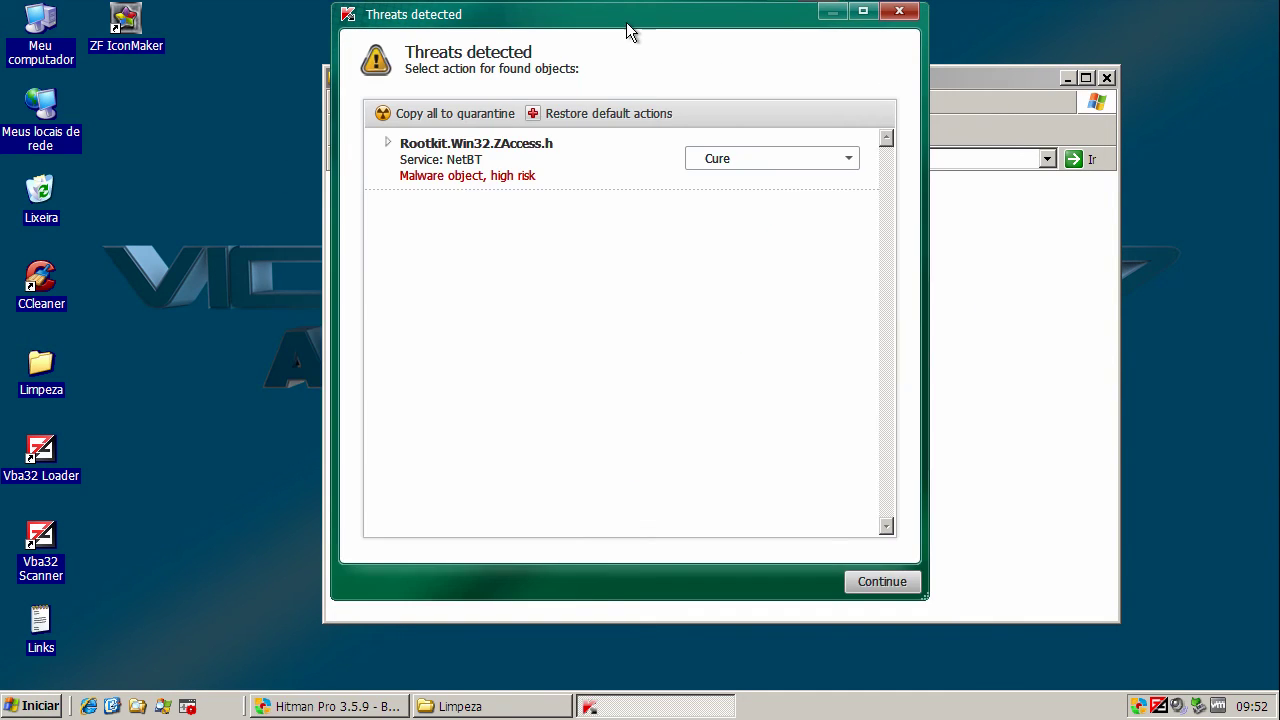
pyautogui.moveTo(629, 29); pyautogui.dragTo(677, 94)
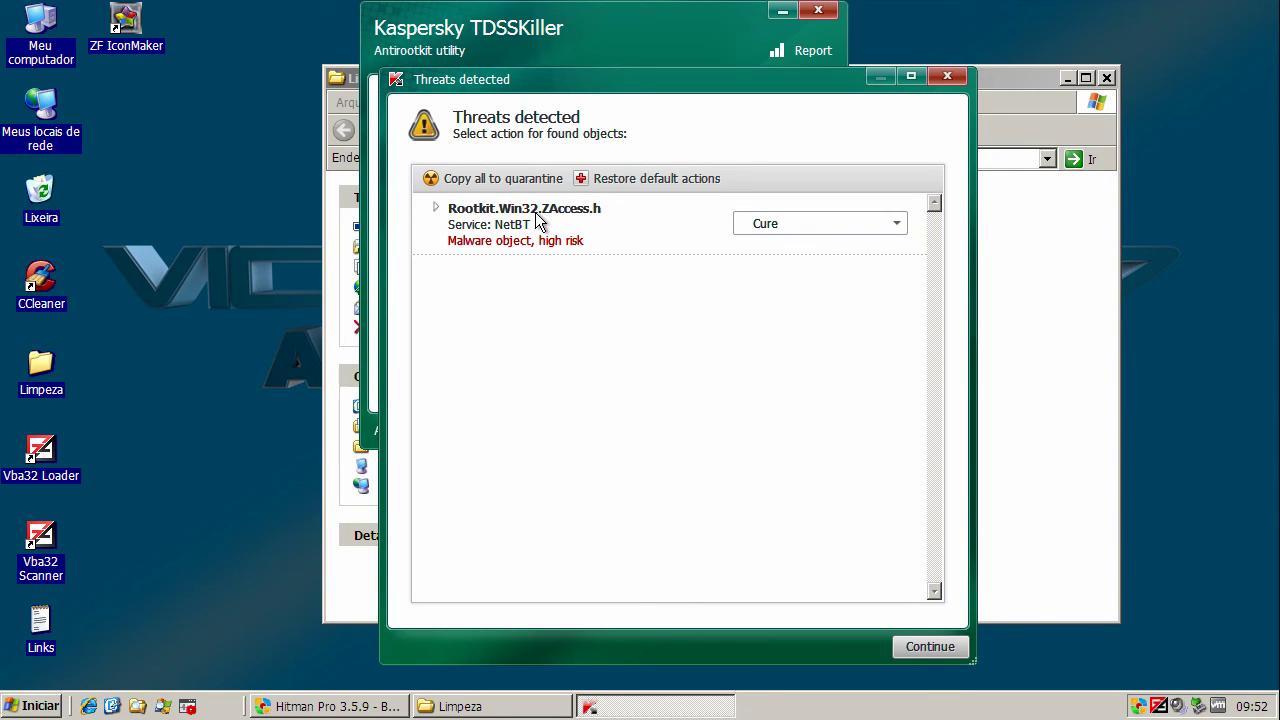
pyautogui.click(950, 649)
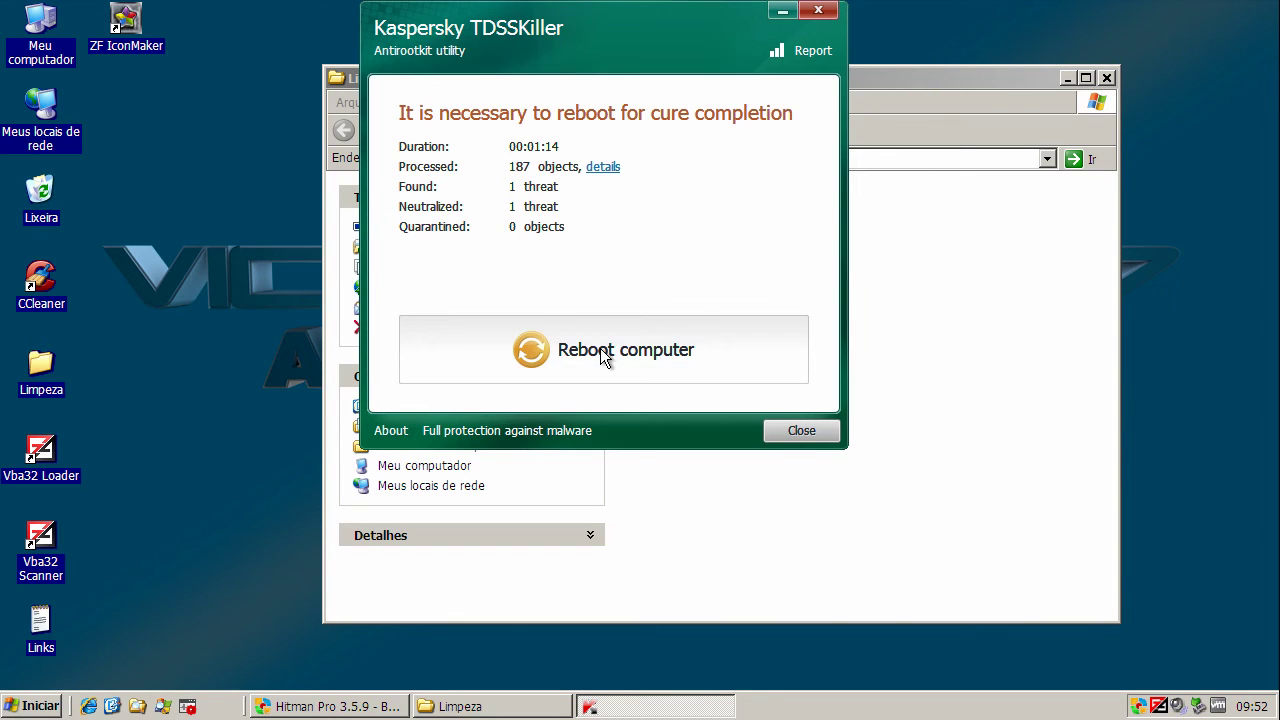
pyautogui.click(600, 350)
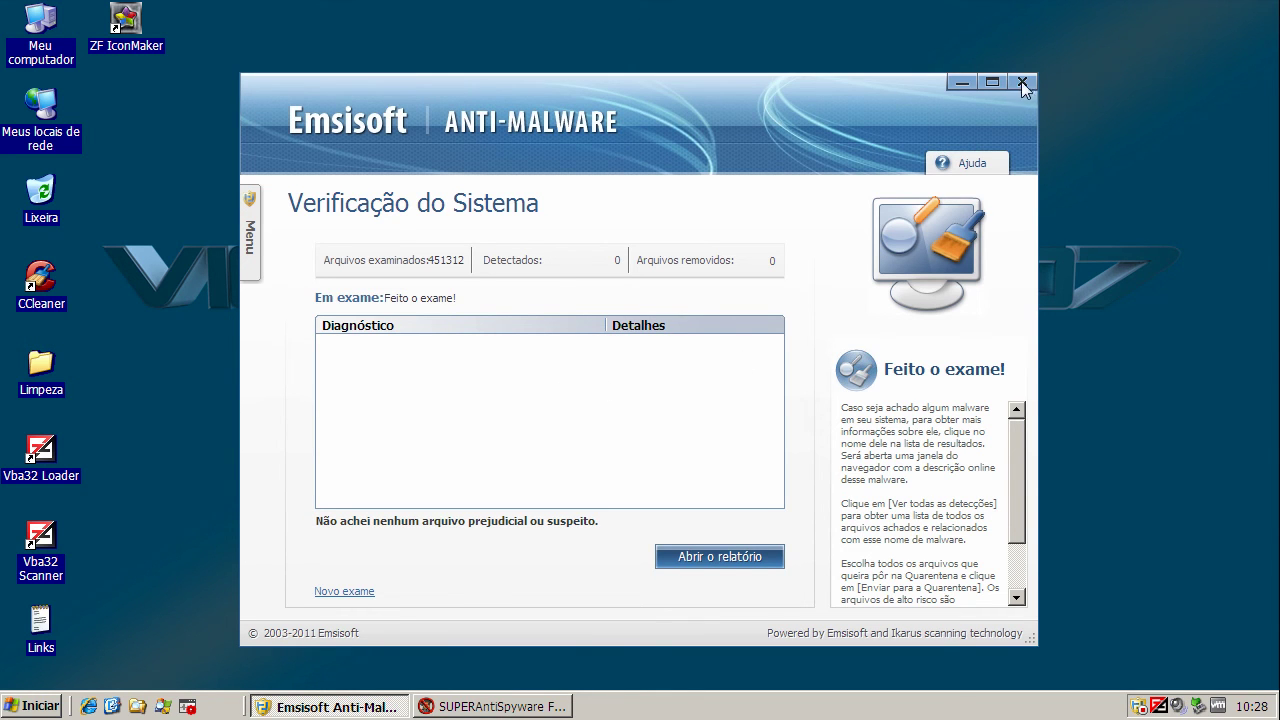
# Step: Close Emsisoft Anti-Malware and start a Quick Scan in SUPERAntiSpyware
pyautogui.click(1020, 83)
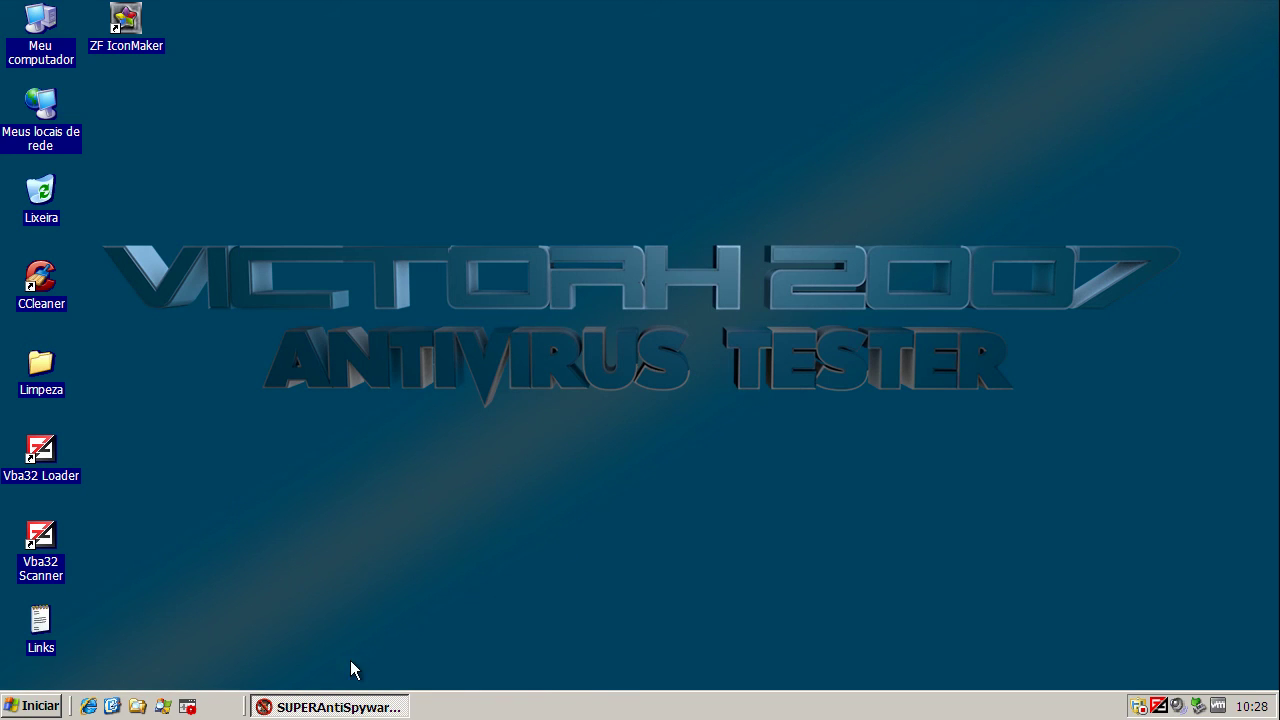
pyautogui.click(356, 707)
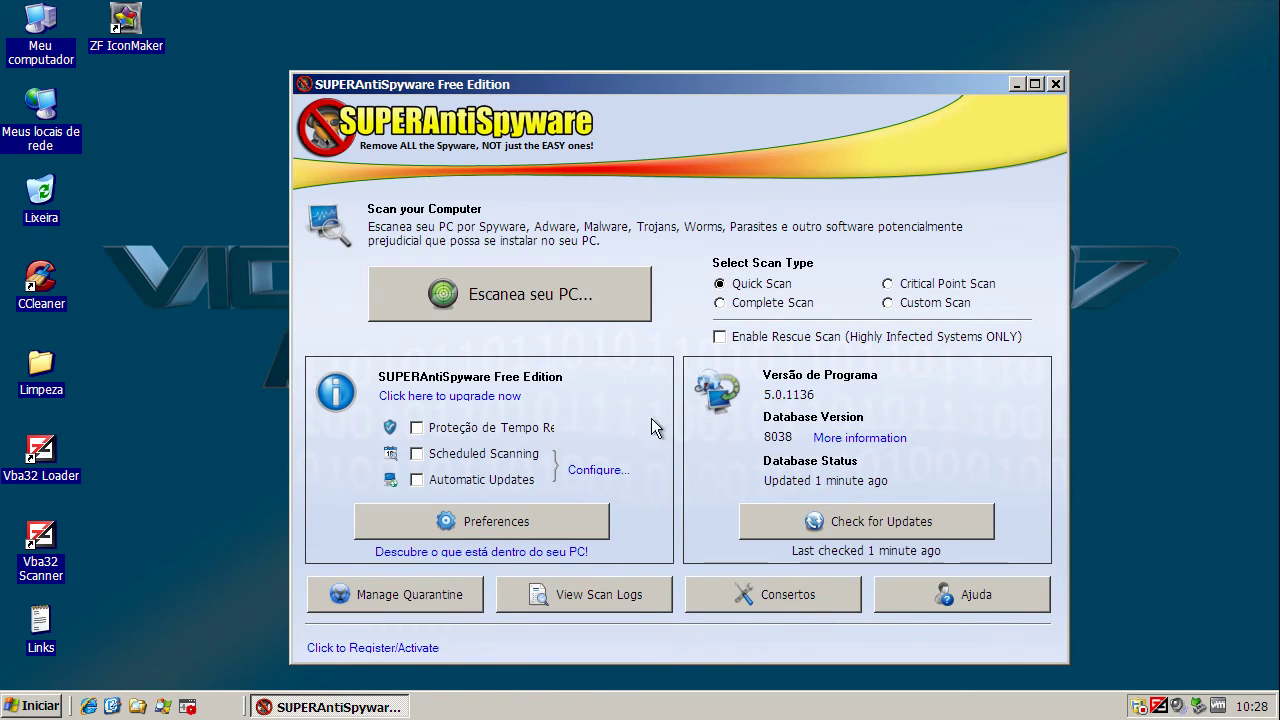
pyautogui.click(559, 303)
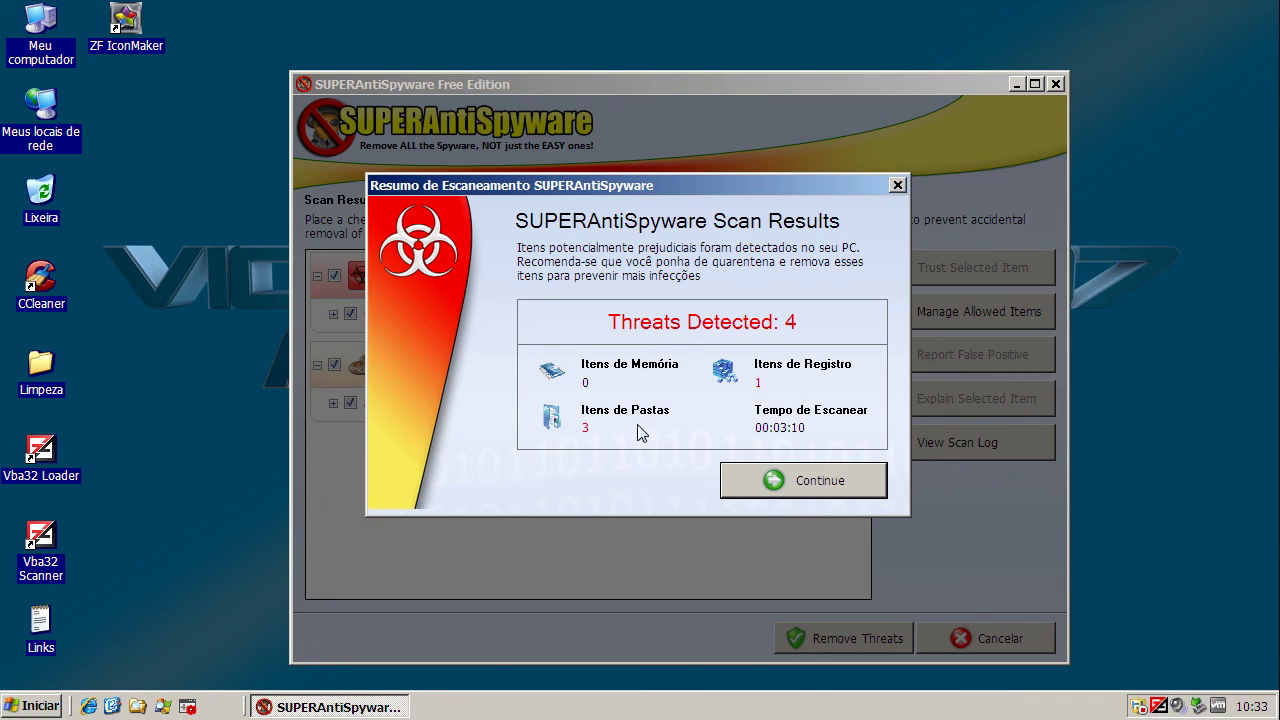
# Step: Inspect the Malware.Trace detection, remove all the found threats, postpone the reboot and close SUPERAntiSpyware
pyautogui.click(808, 489)
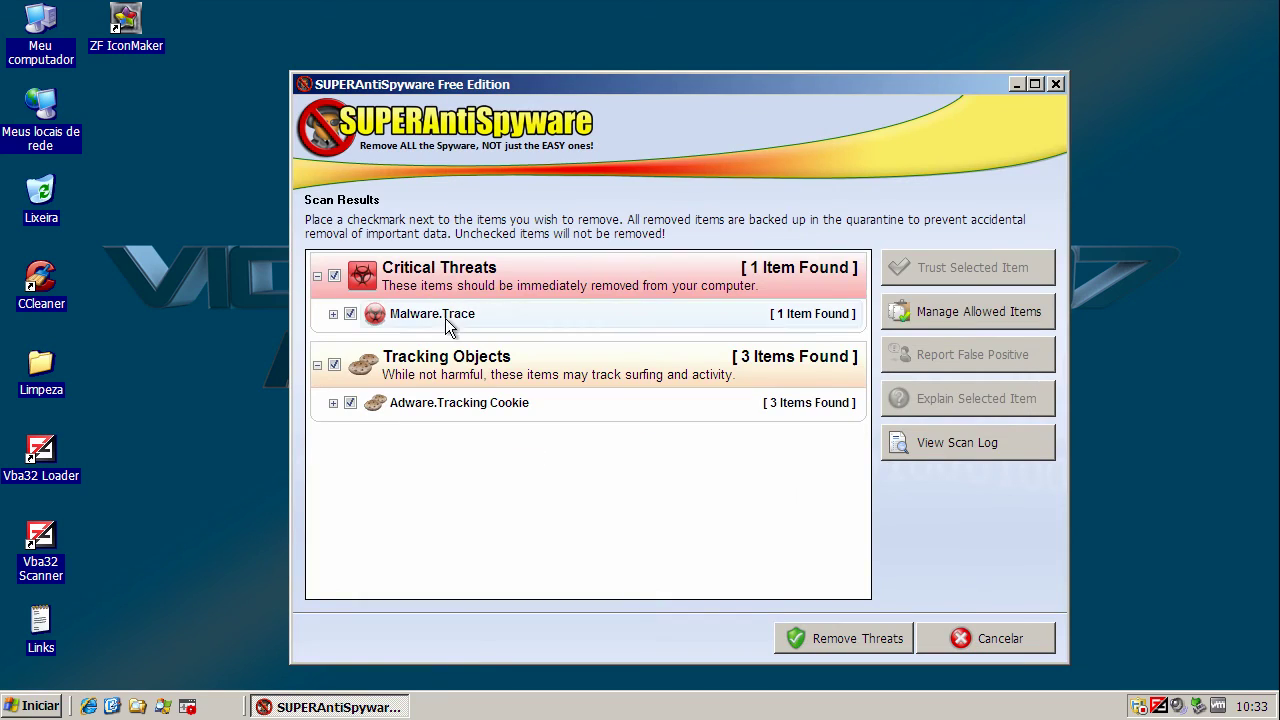
pyautogui.click(333, 314)
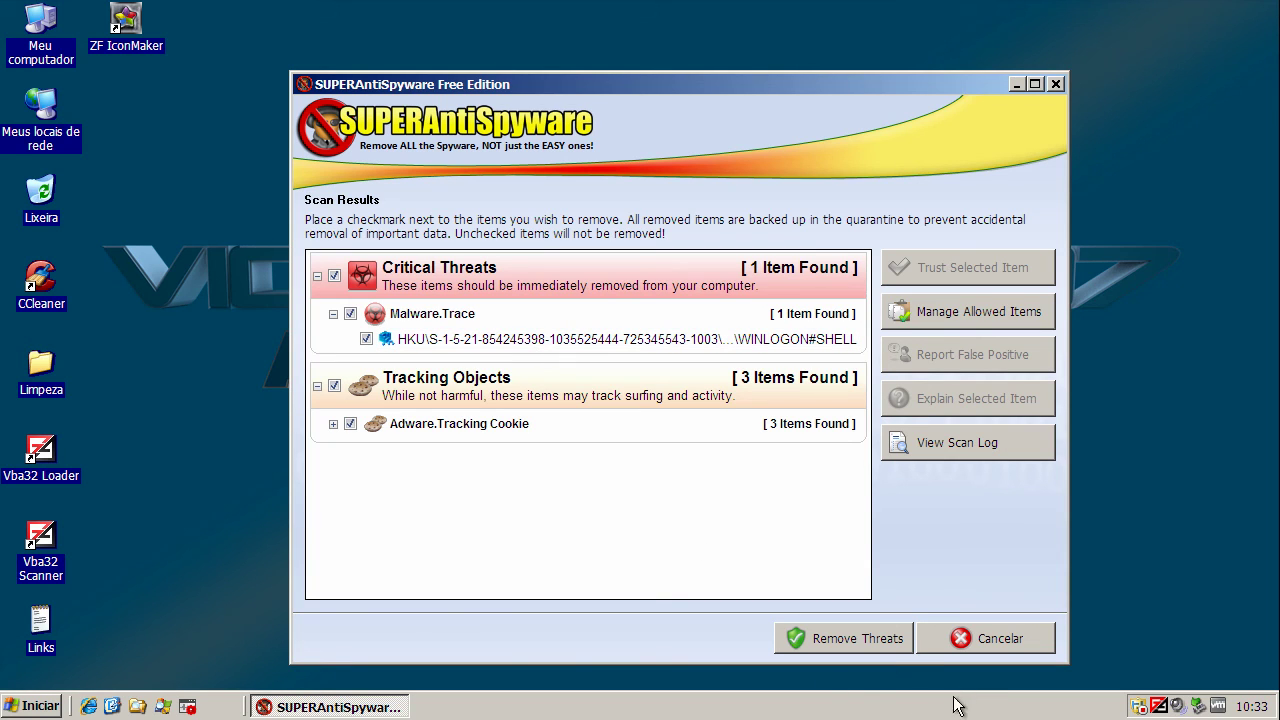
pyautogui.click(874, 639)
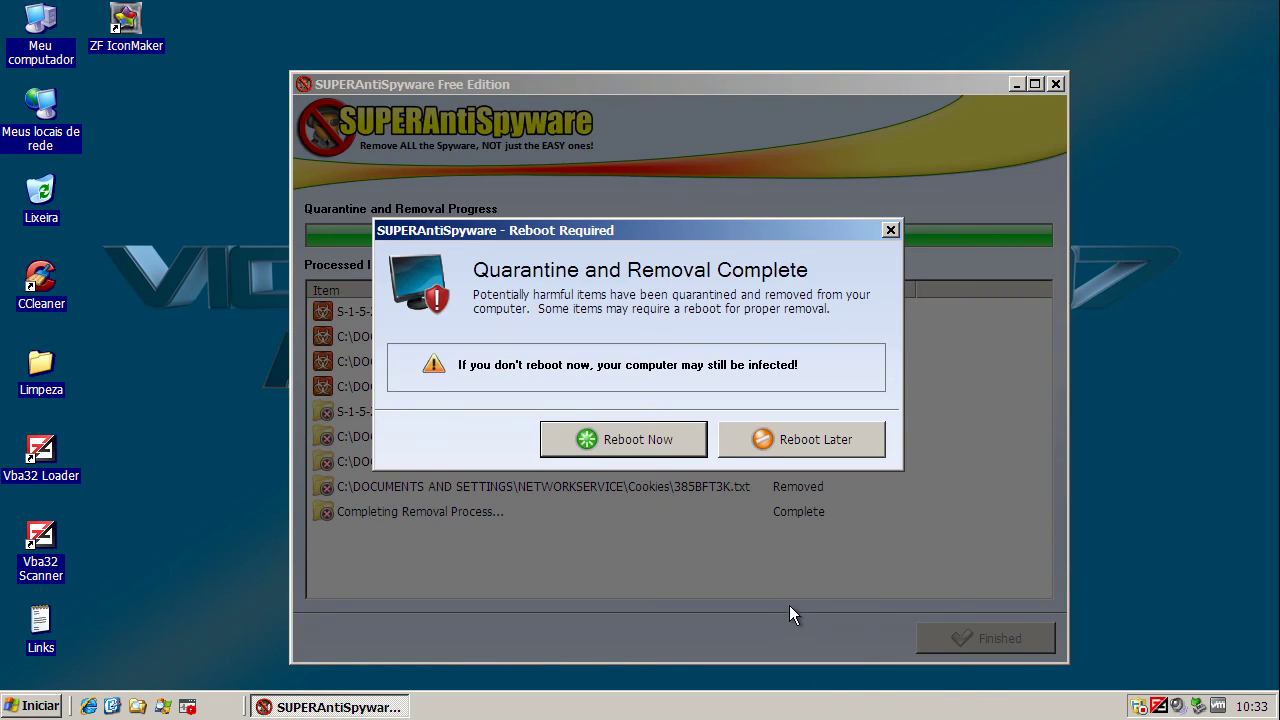
pyautogui.click(805, 446)
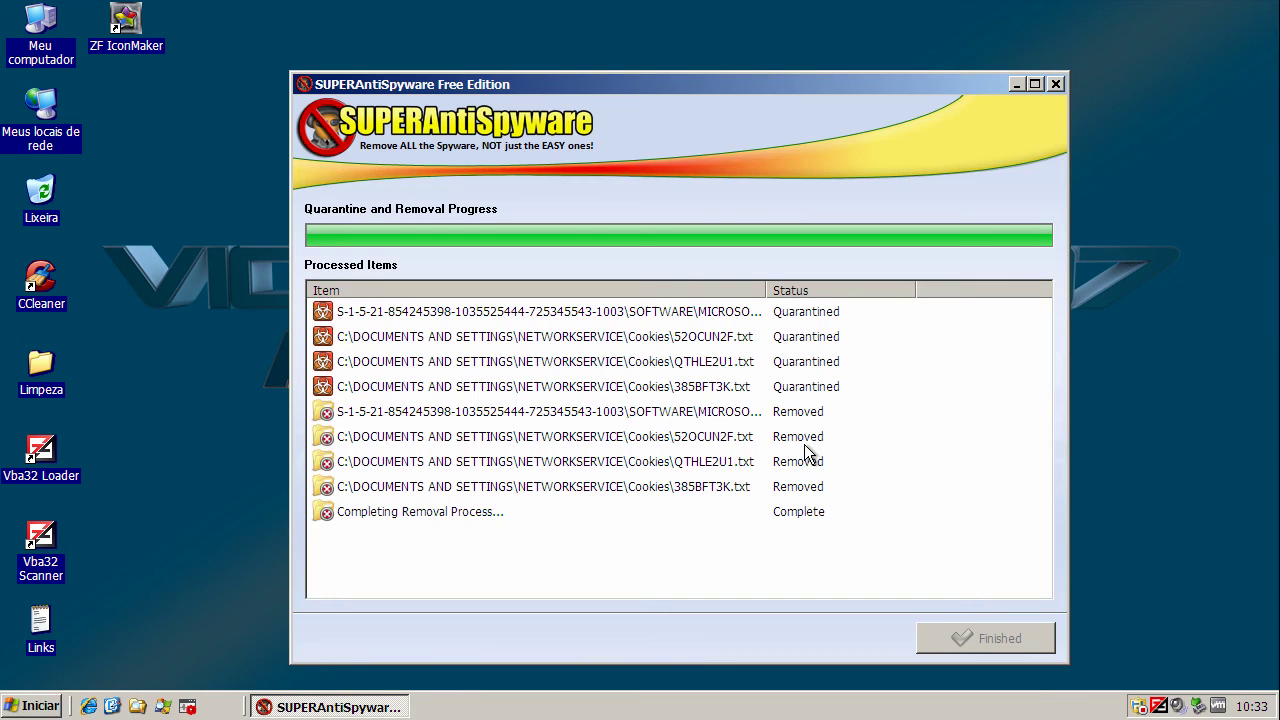
pyautogui.click(1056, 84)
pyautogui.click(1056, 88)
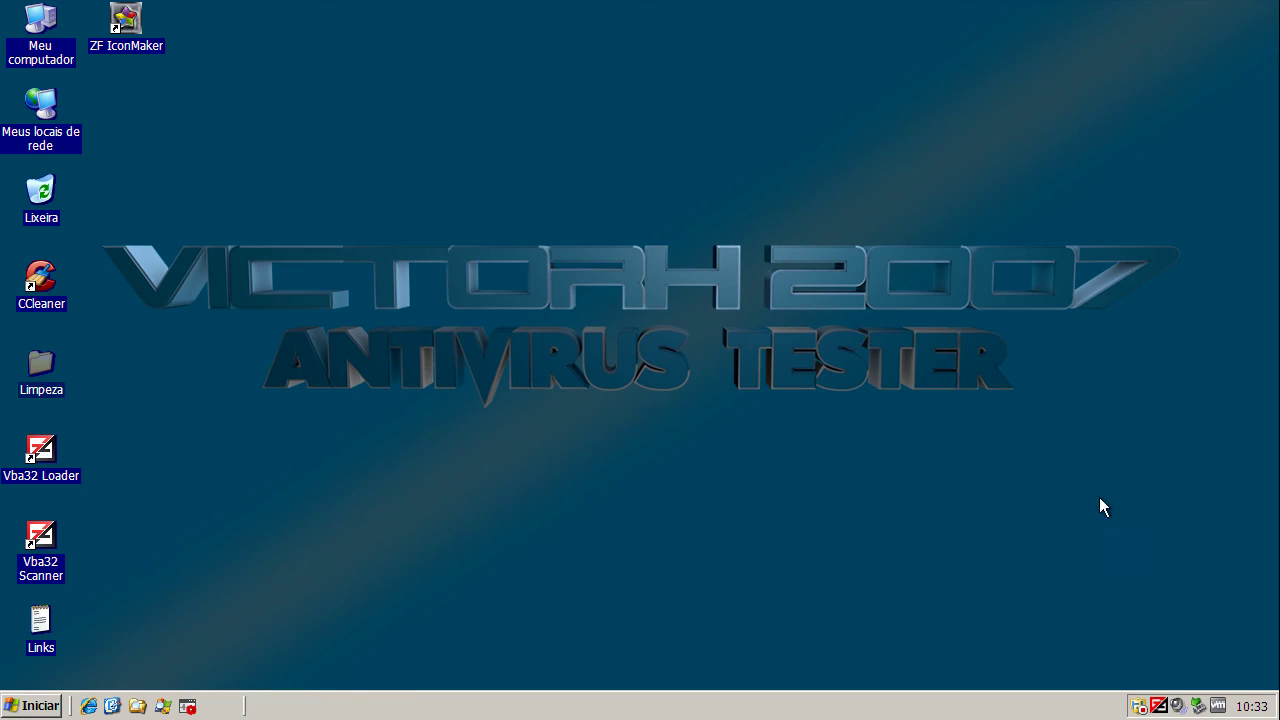
# Step: Open Vba32 Loader and look through its Initialization, Additional and General settings
pyautogui.doubleClick(1158, 707)
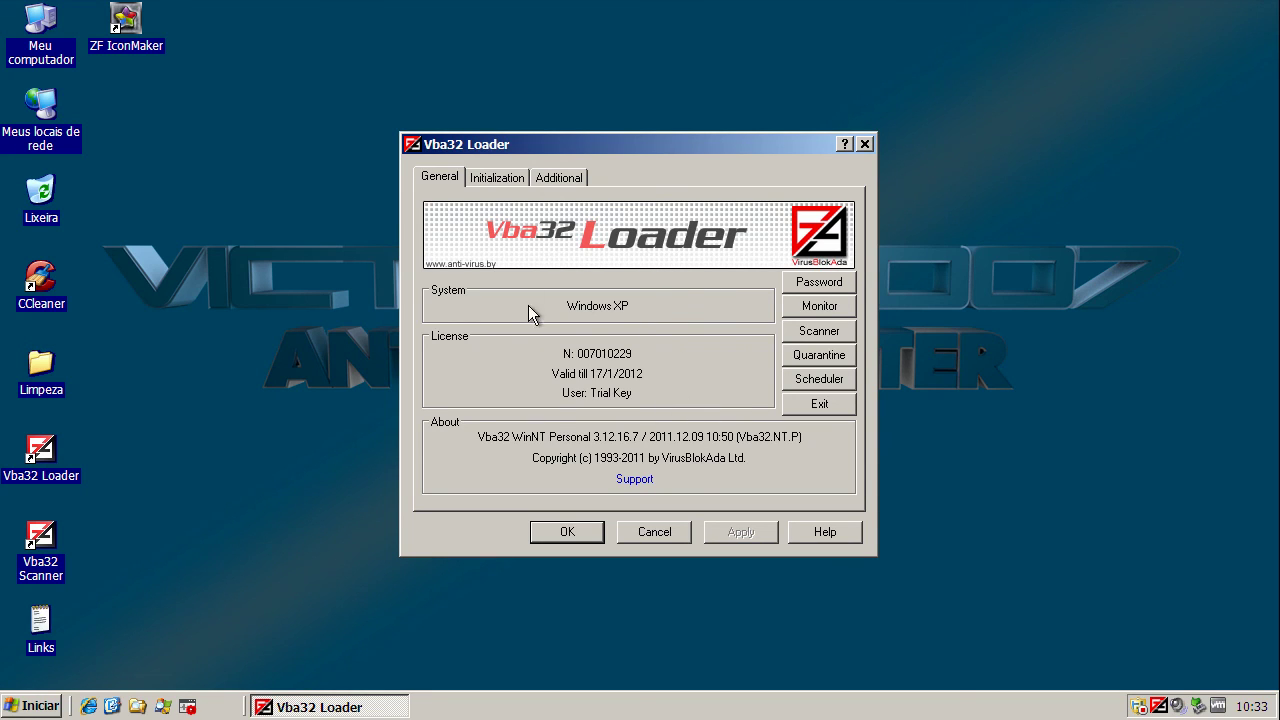
pyautogui.click(499, 183)
pyautogui.click(573, 180)
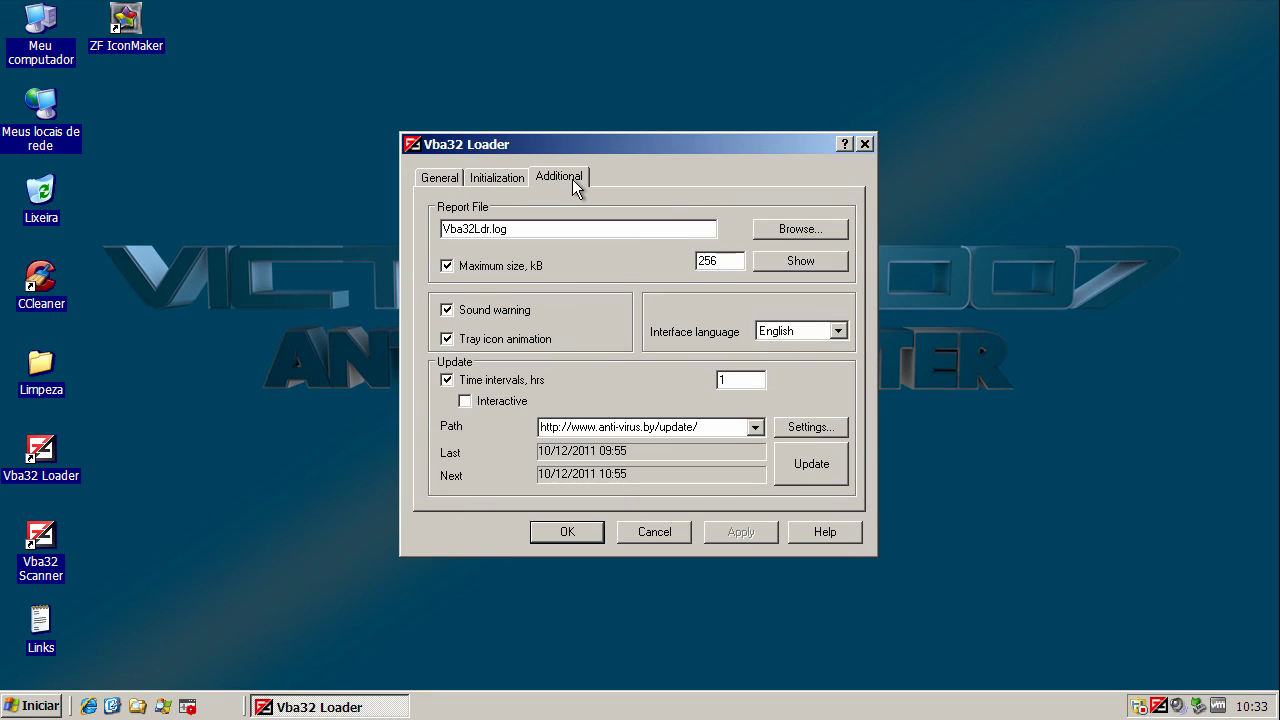
pyautogui.click(493, 183)
pyautogui.click(420, 180)
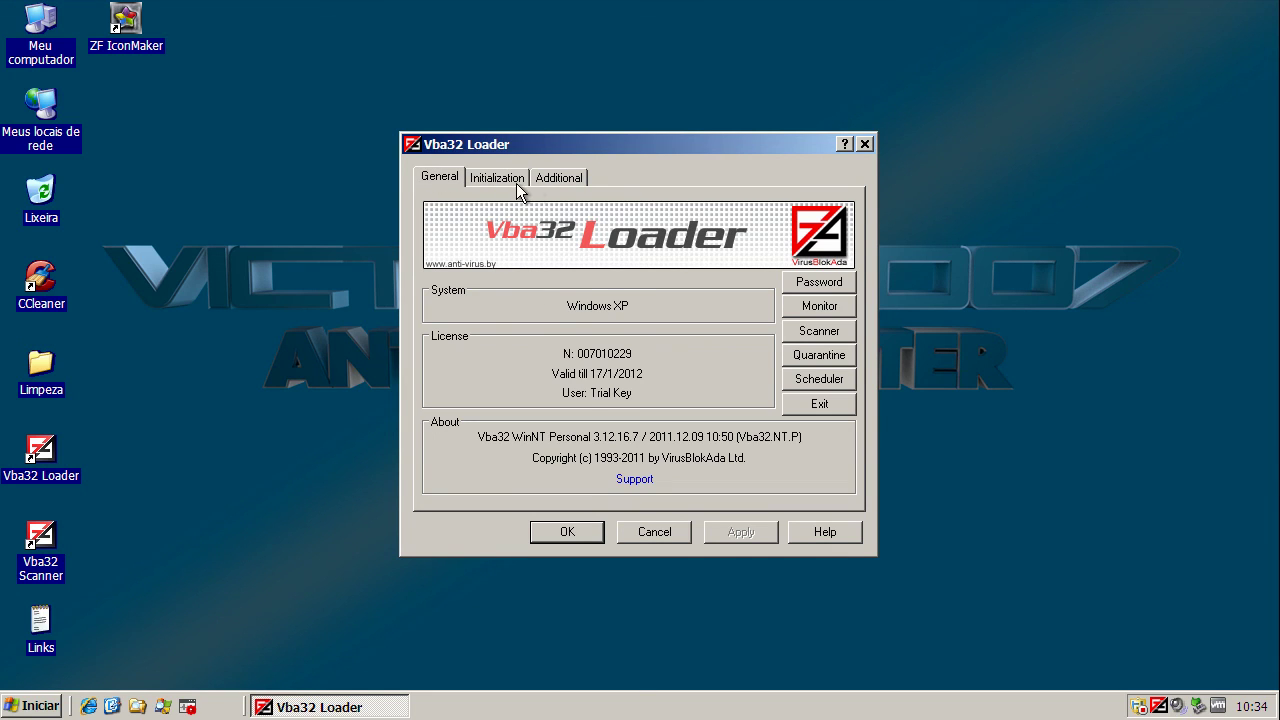